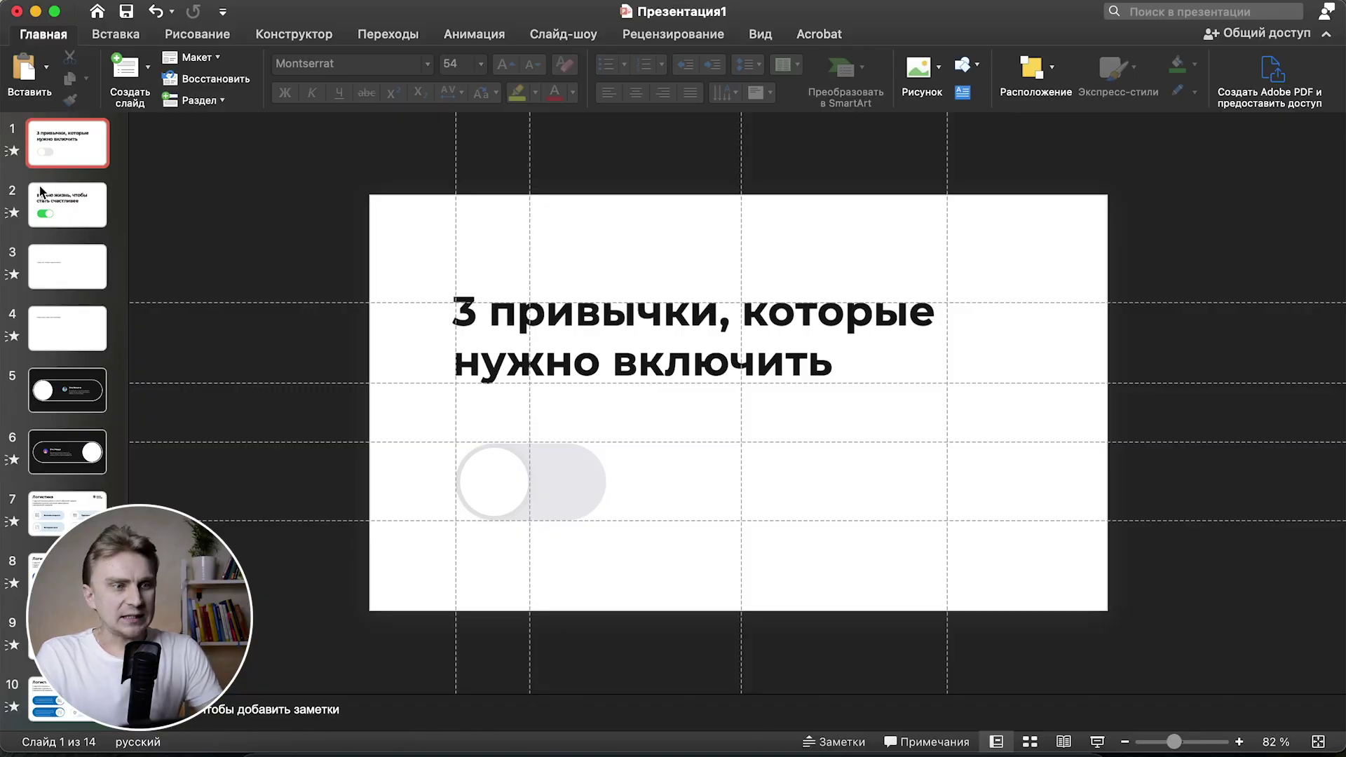
- Browse the slide thumbnails, settle on slide 3 and select its Calibri 18 heading text
click(59, 218)
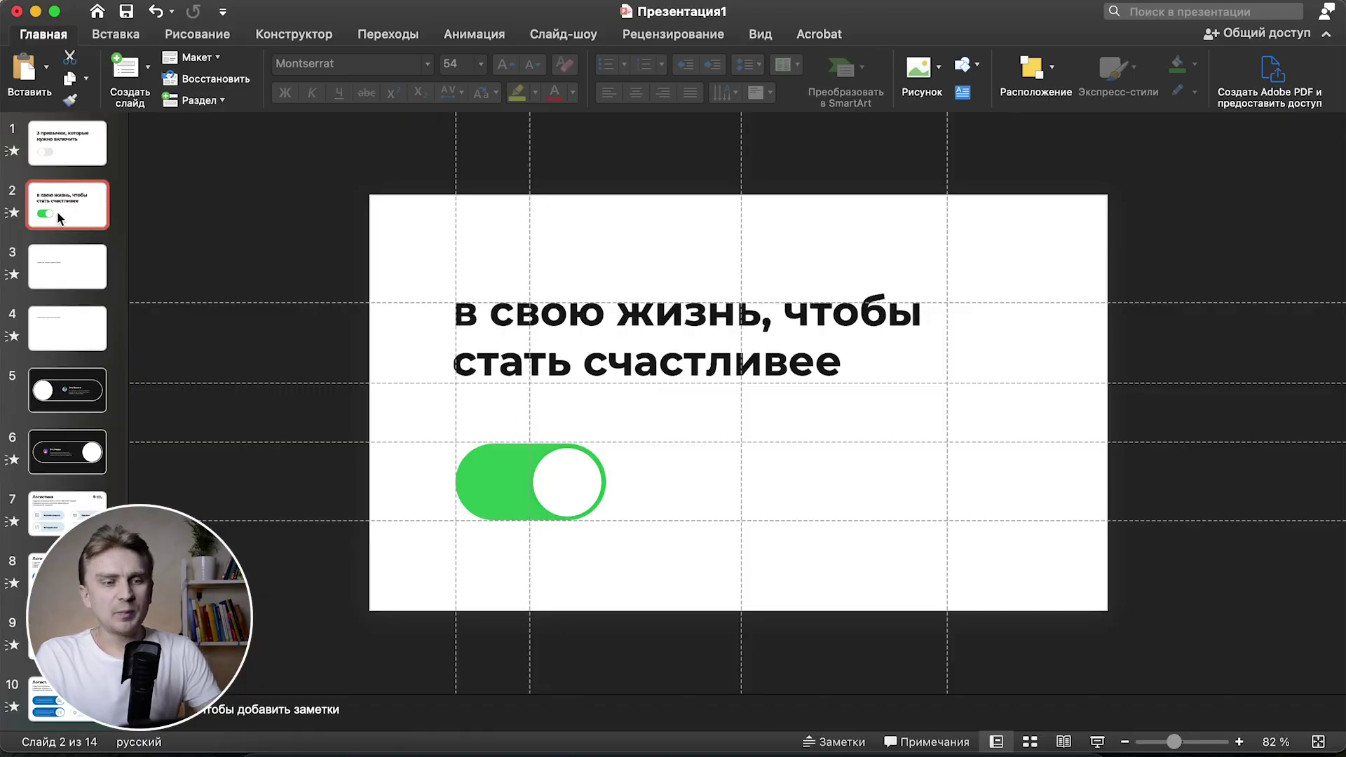
click(68, 160)
click(70, 214)
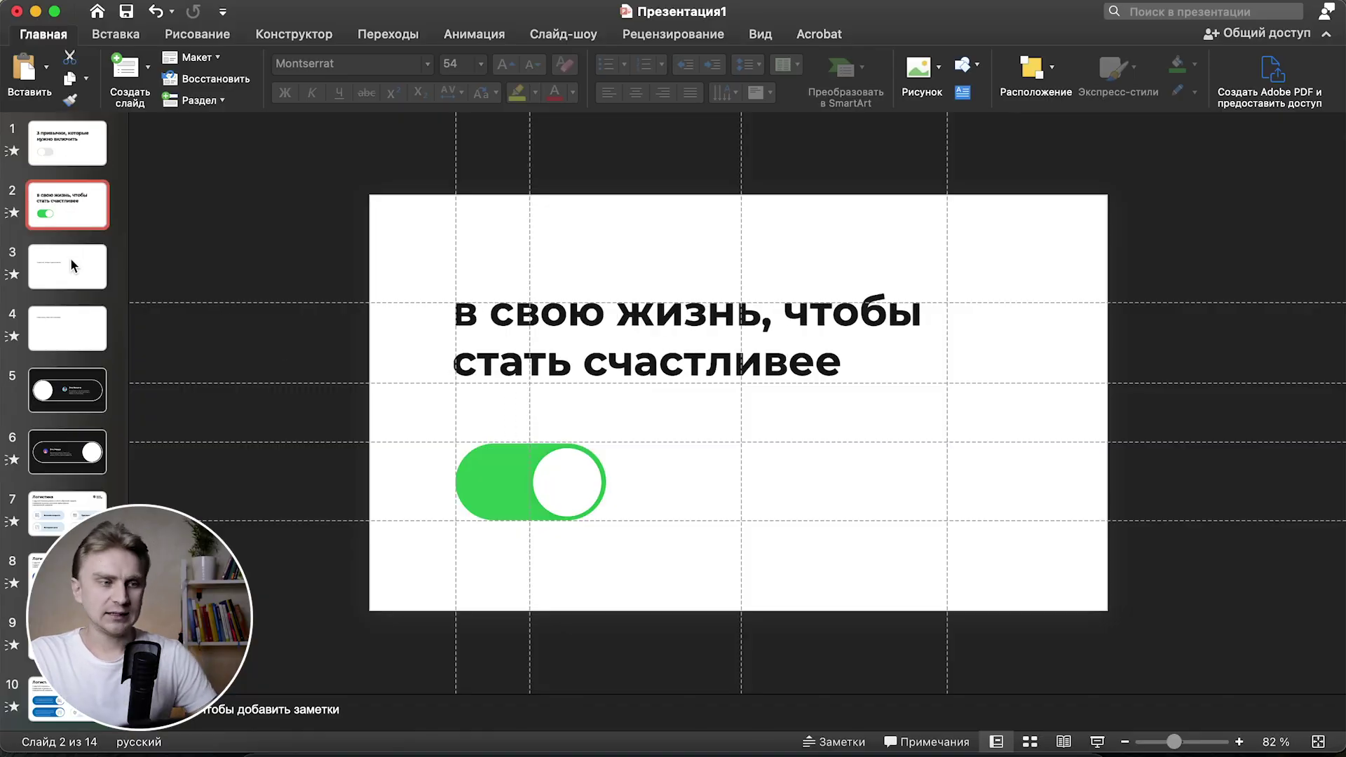
click(71, 261)
scroll(242, 300, up, 2)
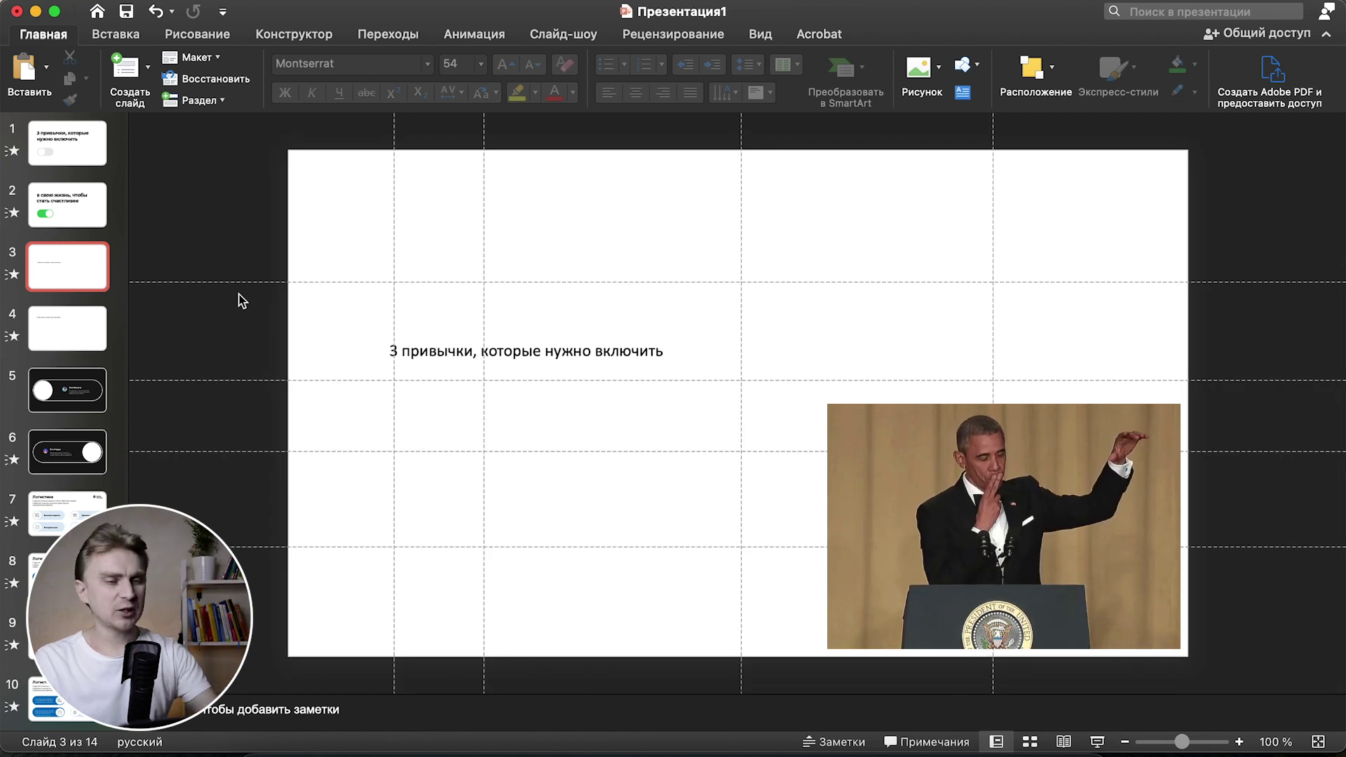
click(81, 334)
key(Up)
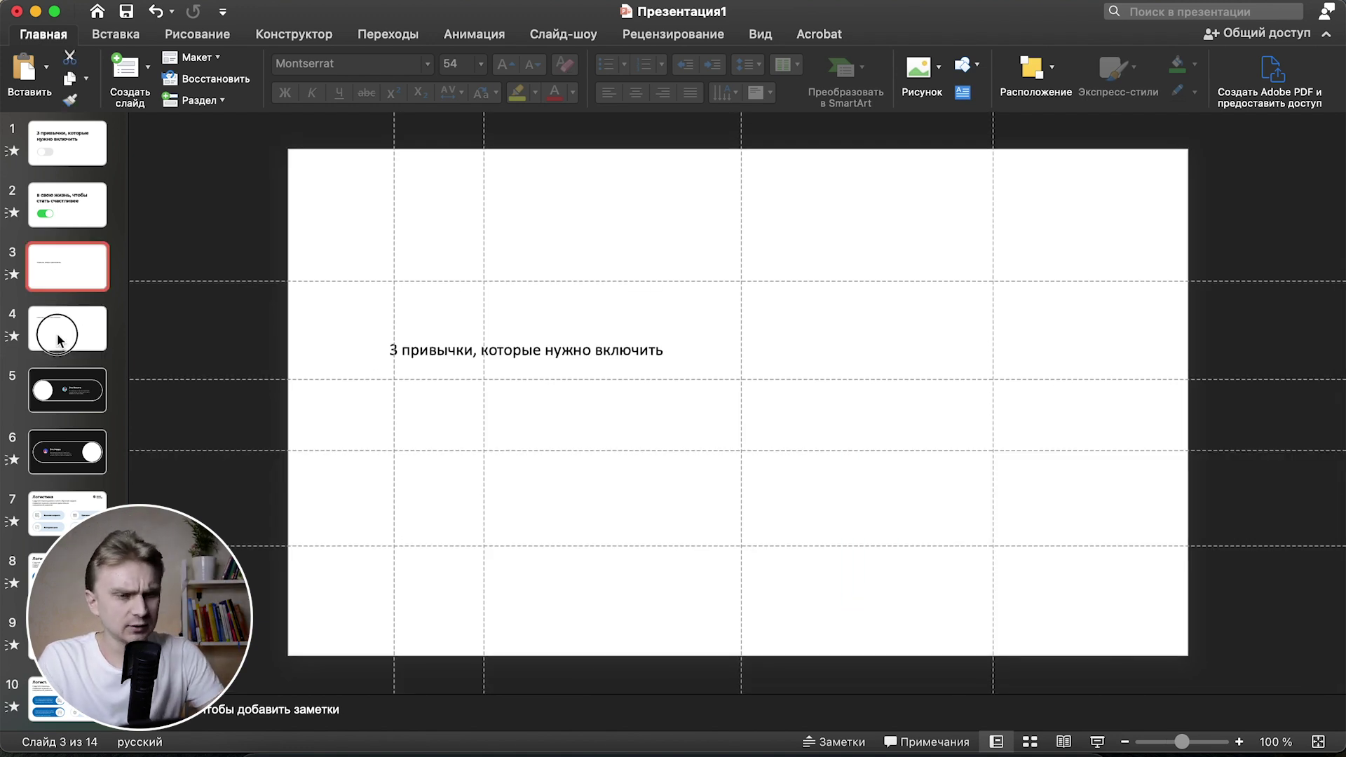
click(59, 341)
key(Up)
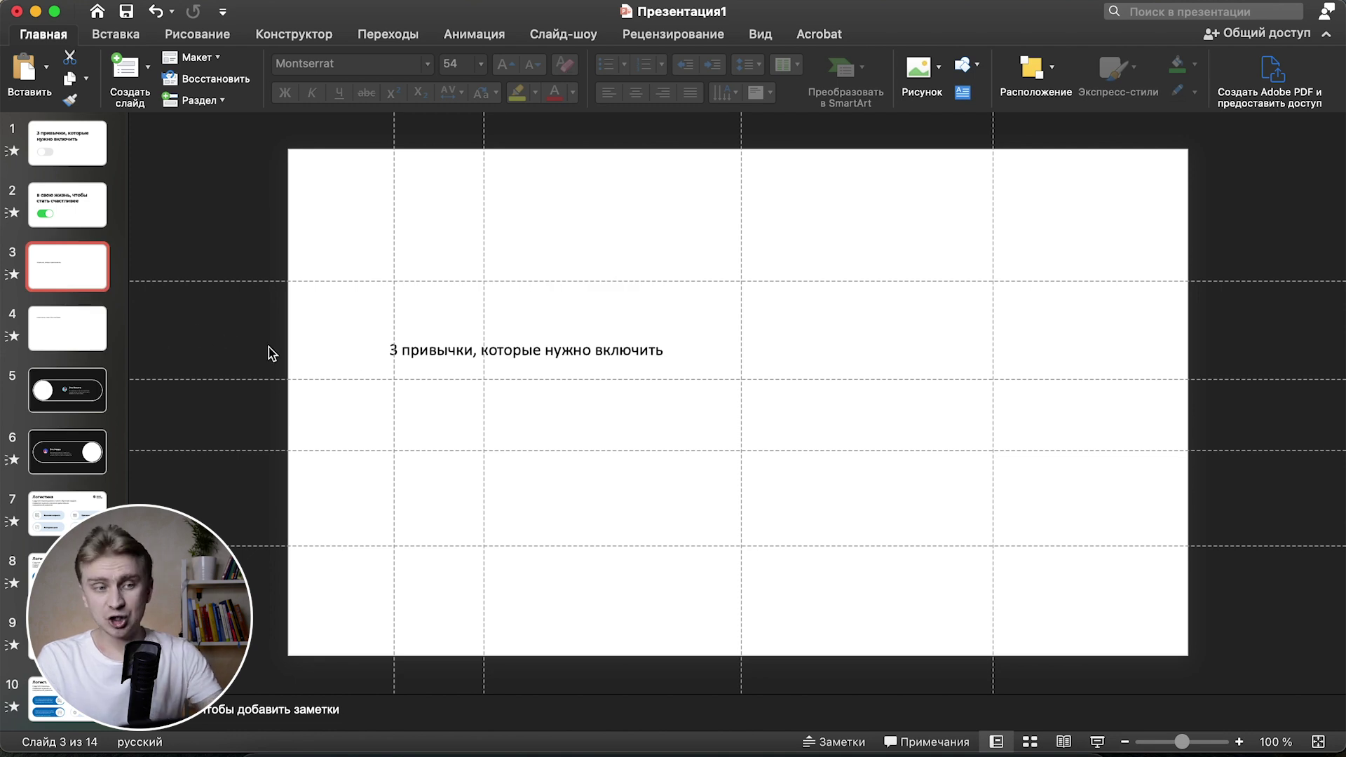
click(448, 348)
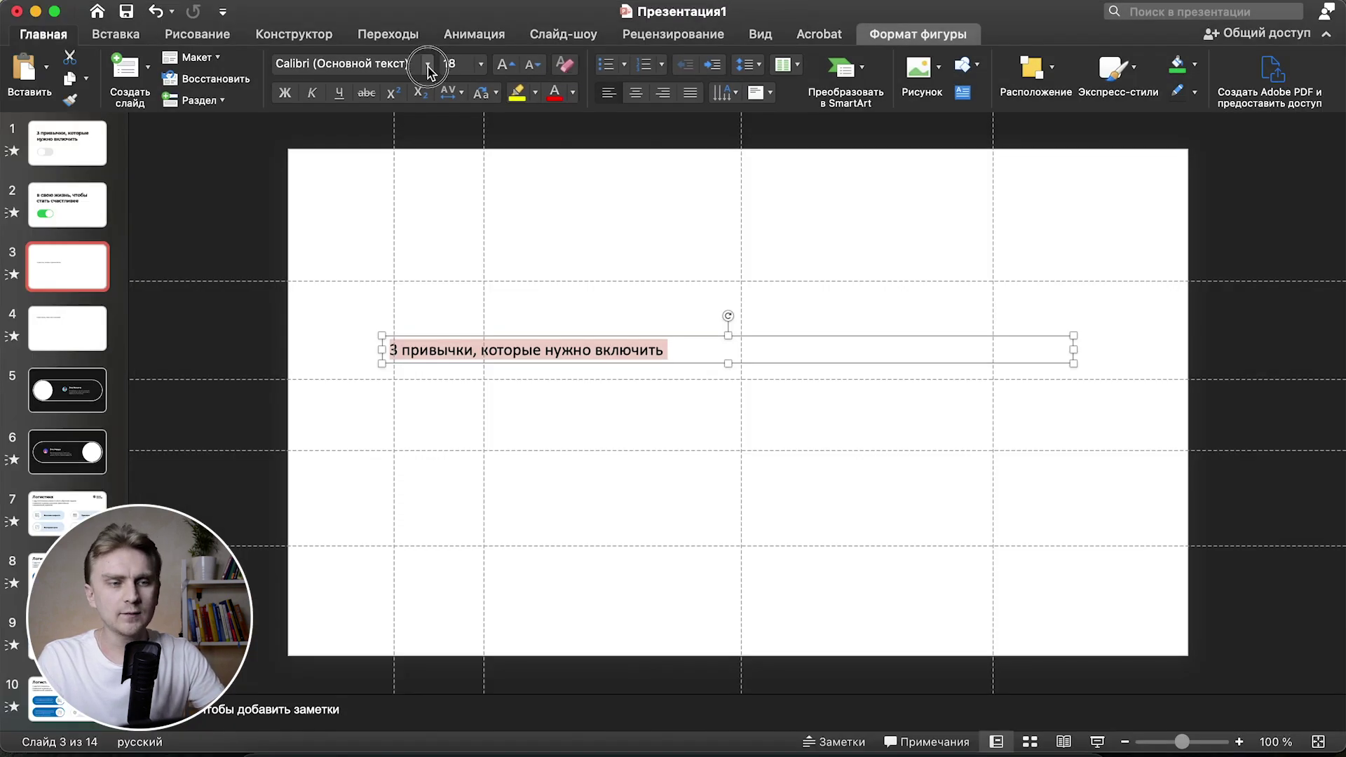
- Set slide 3's heading to Montserrat Bold 54 and move it higher on the slide
click(428, 66)
mouse_move(334, 229)
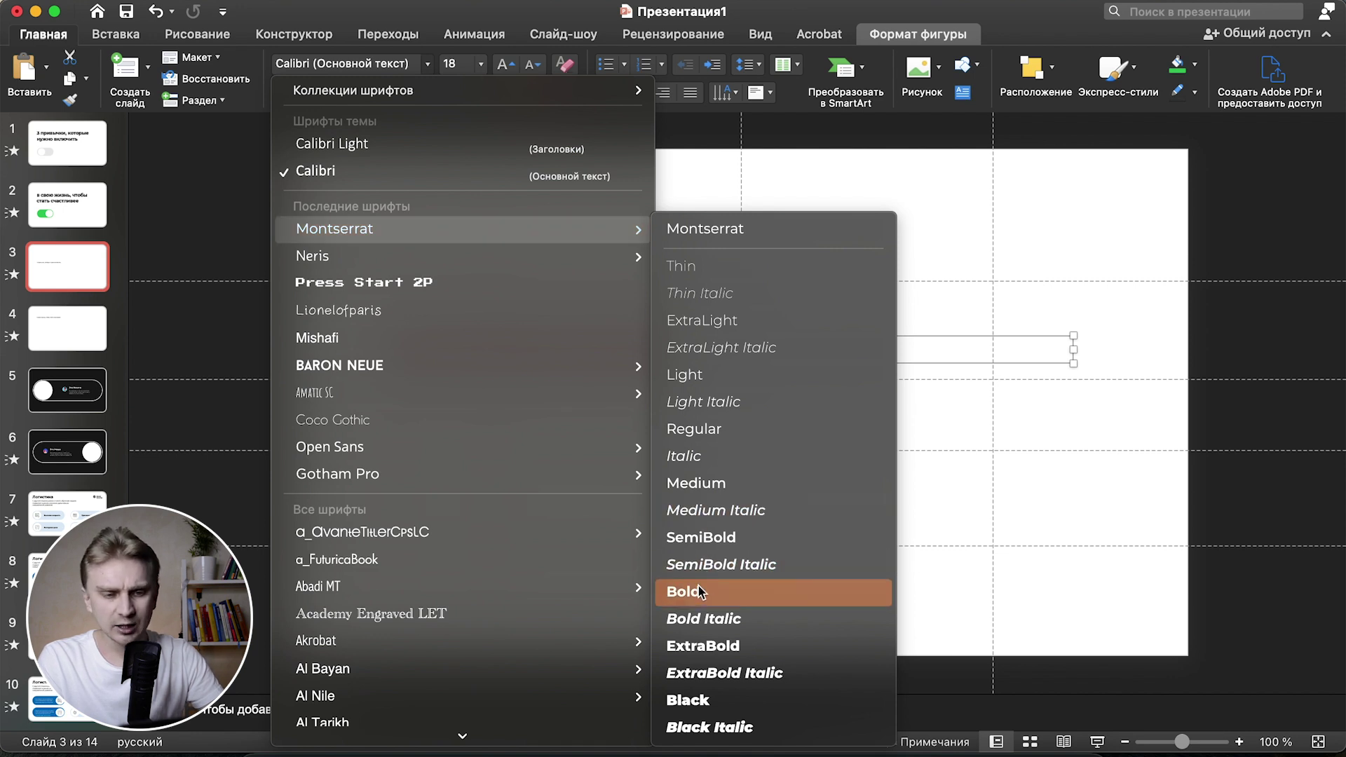
click(694, 591)
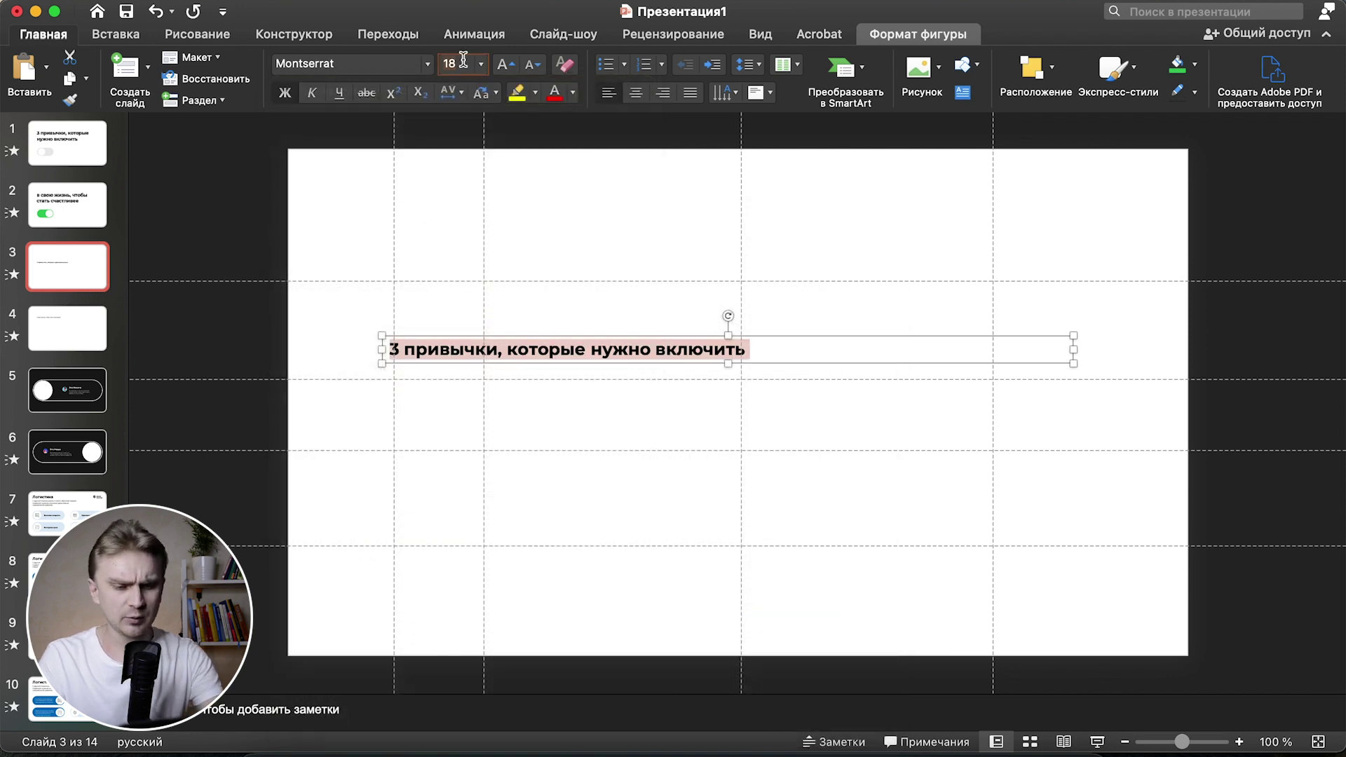
key(Return)
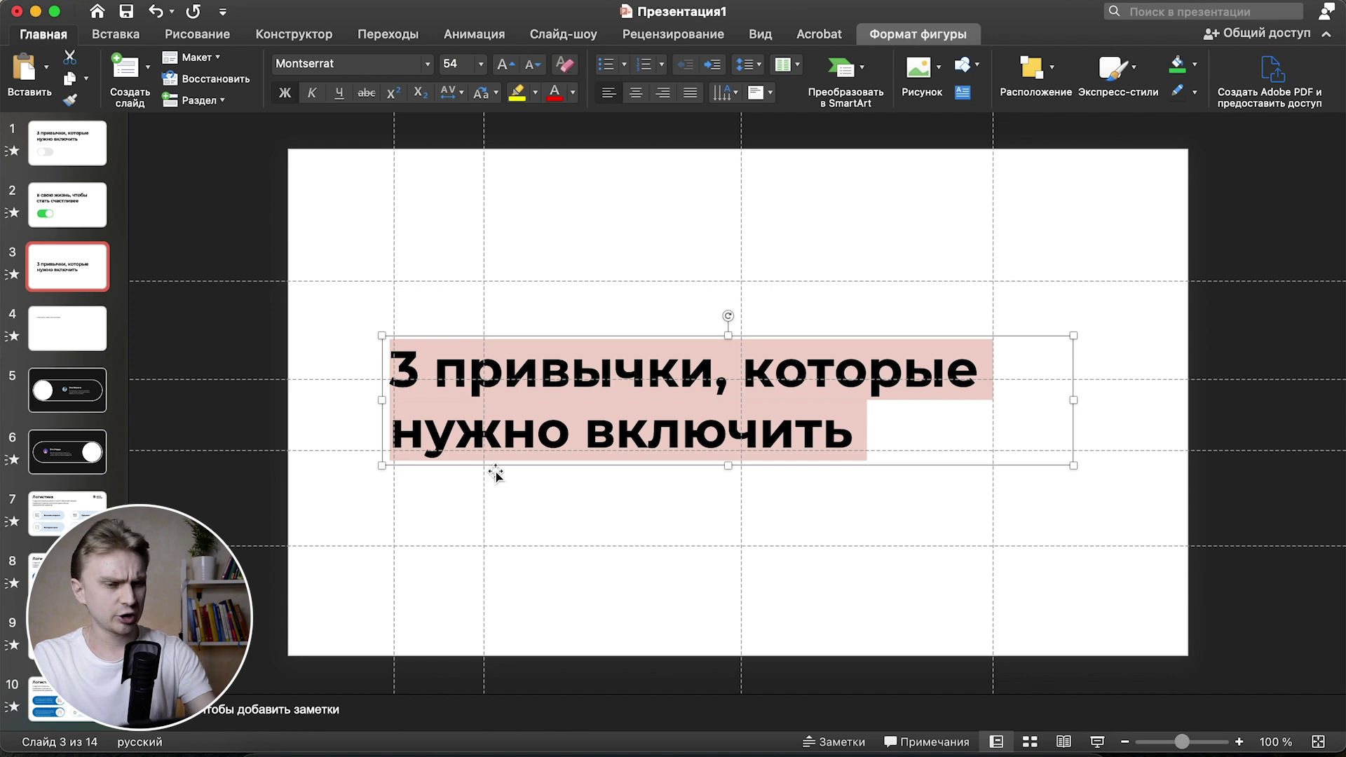
drag(505, 466, 514, 392)
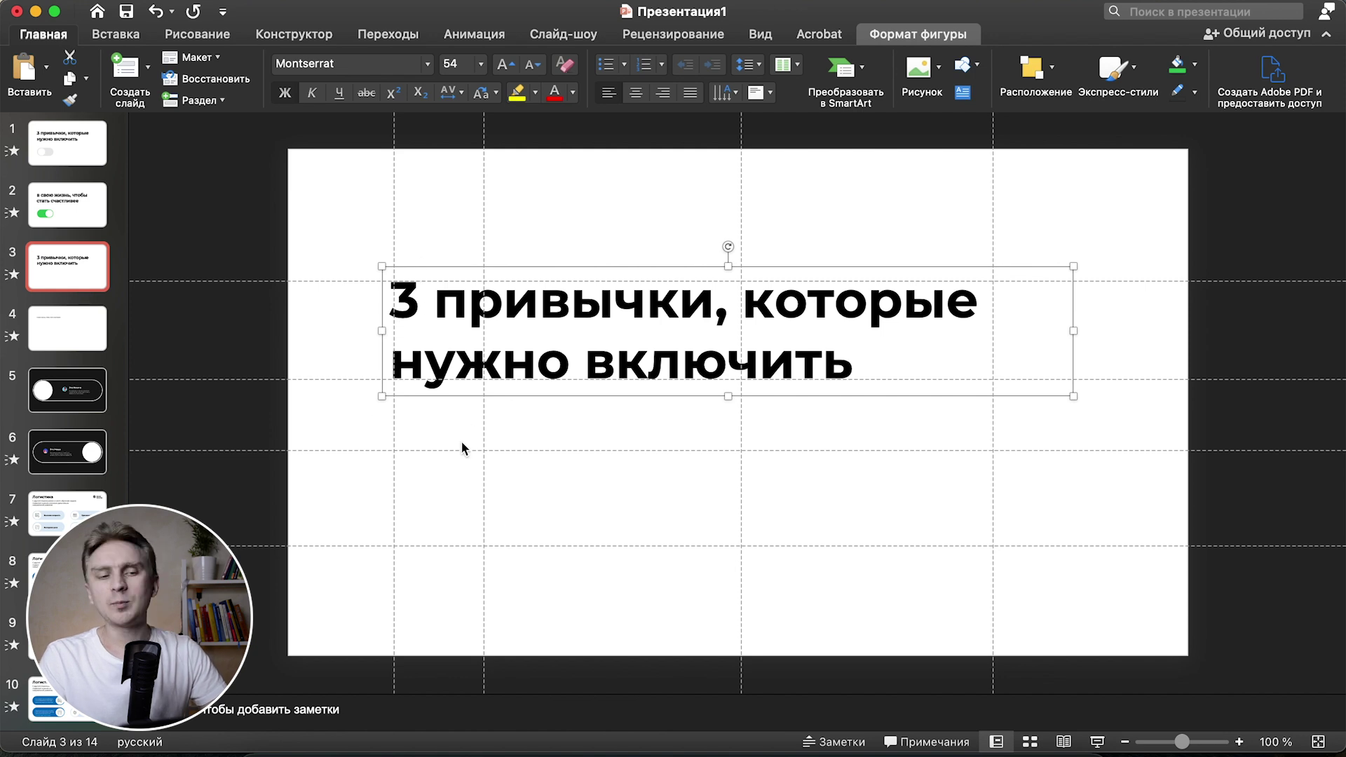
click(573, 424)
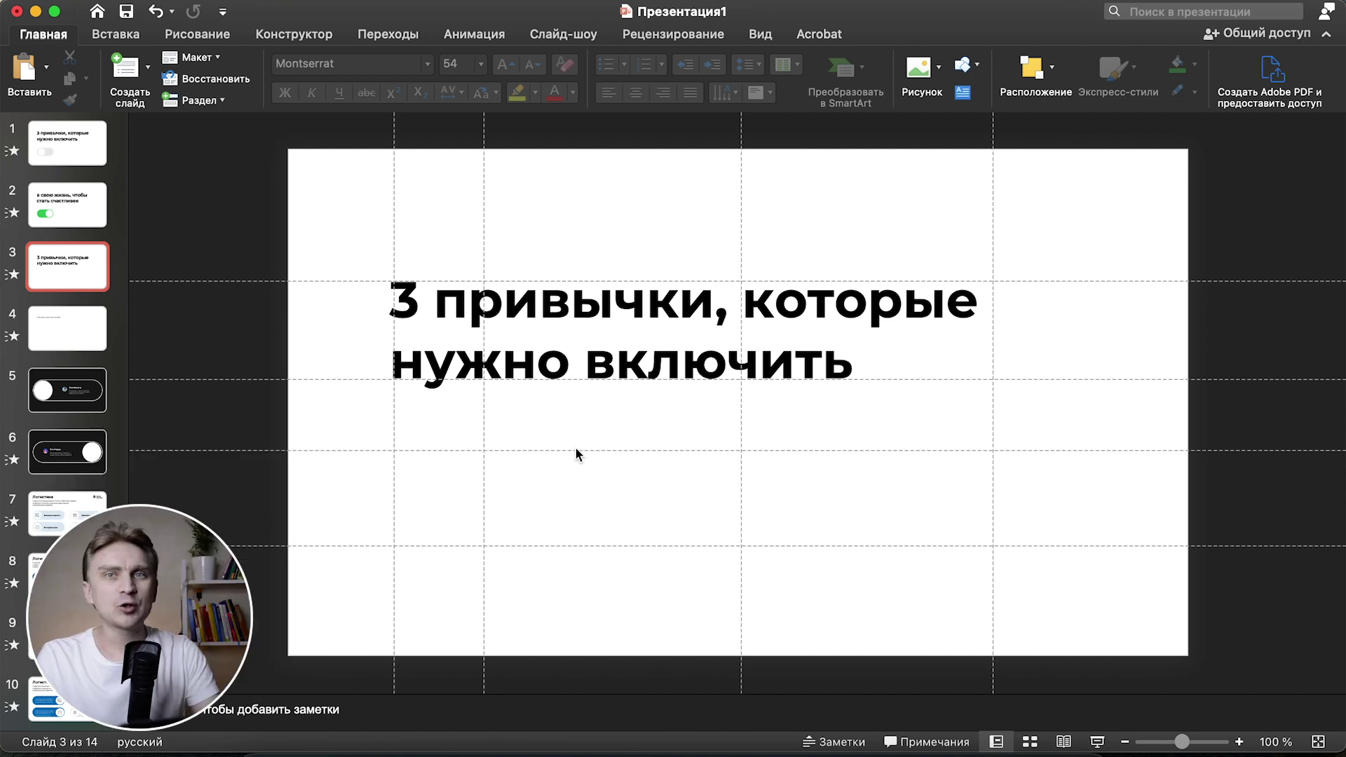
- Paste the Montserrat Bold 54 formatting onto slide 4's heading, then return to slide 3
drag(480, 321, 665, 338)
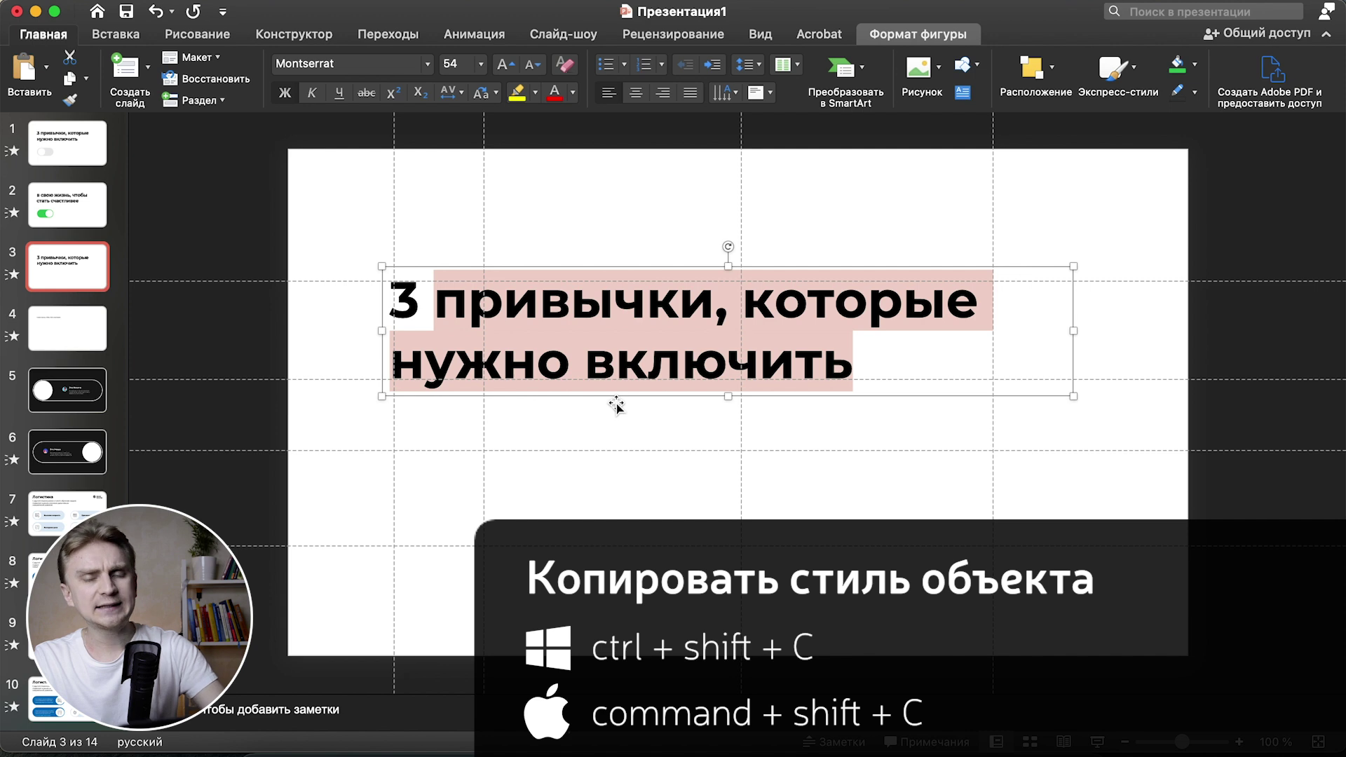
click(56, 323)
click(400, 276)
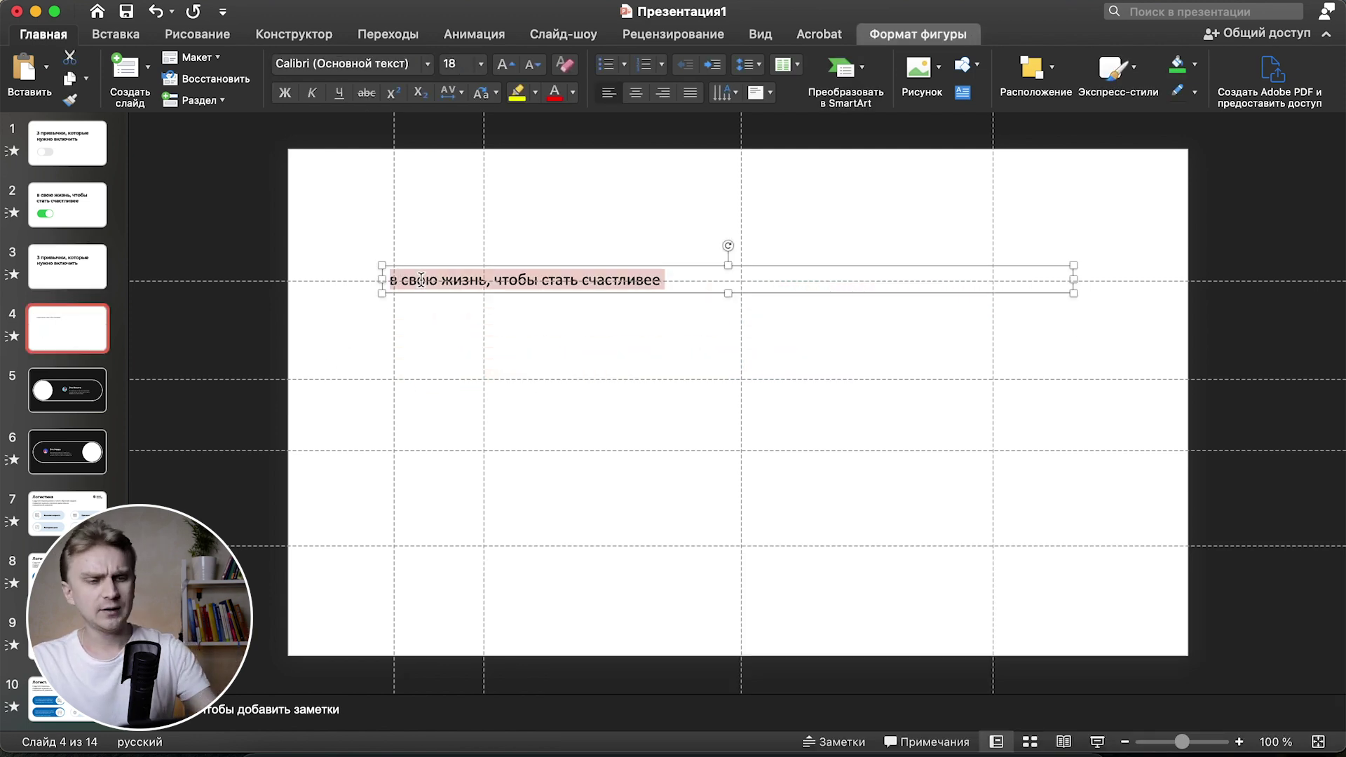
triple_click(420, 280)
key(super+shift+v)
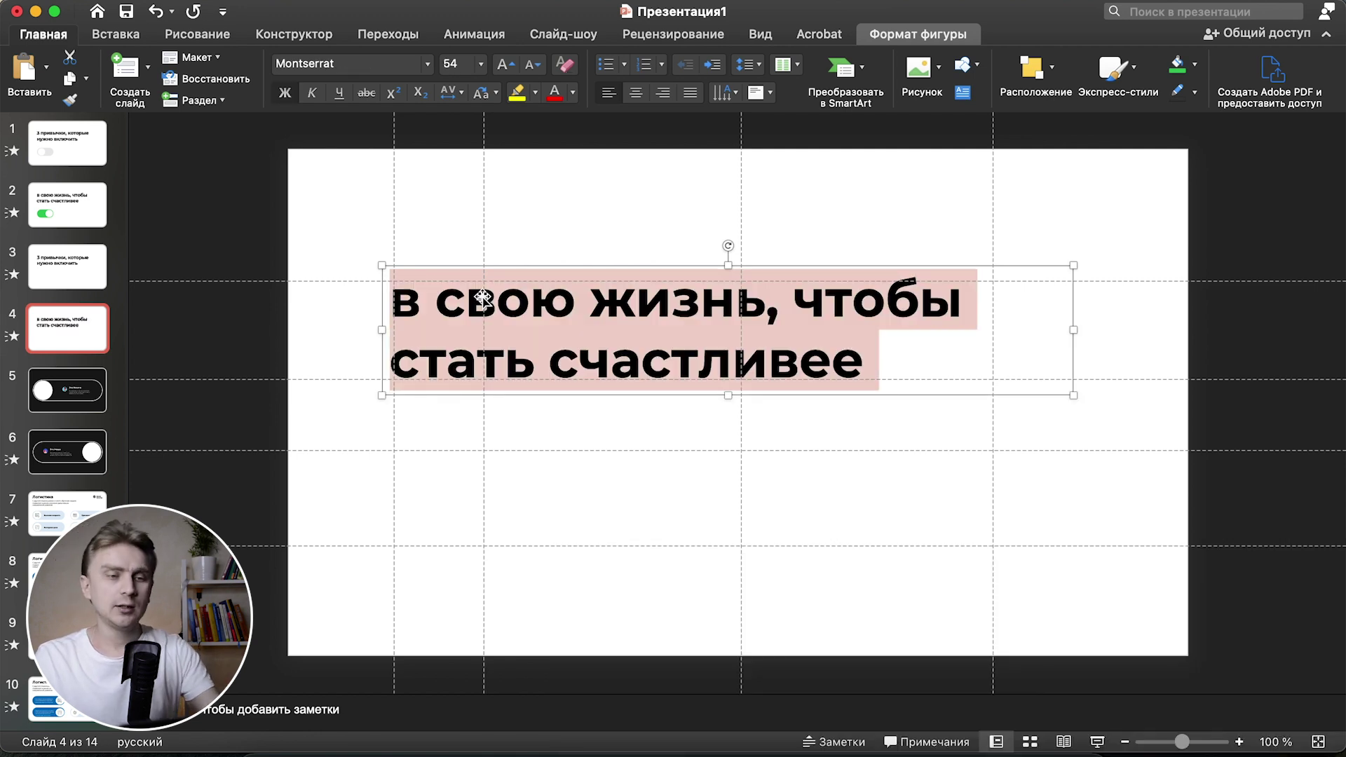
click(565, 431)
click(519, 375)
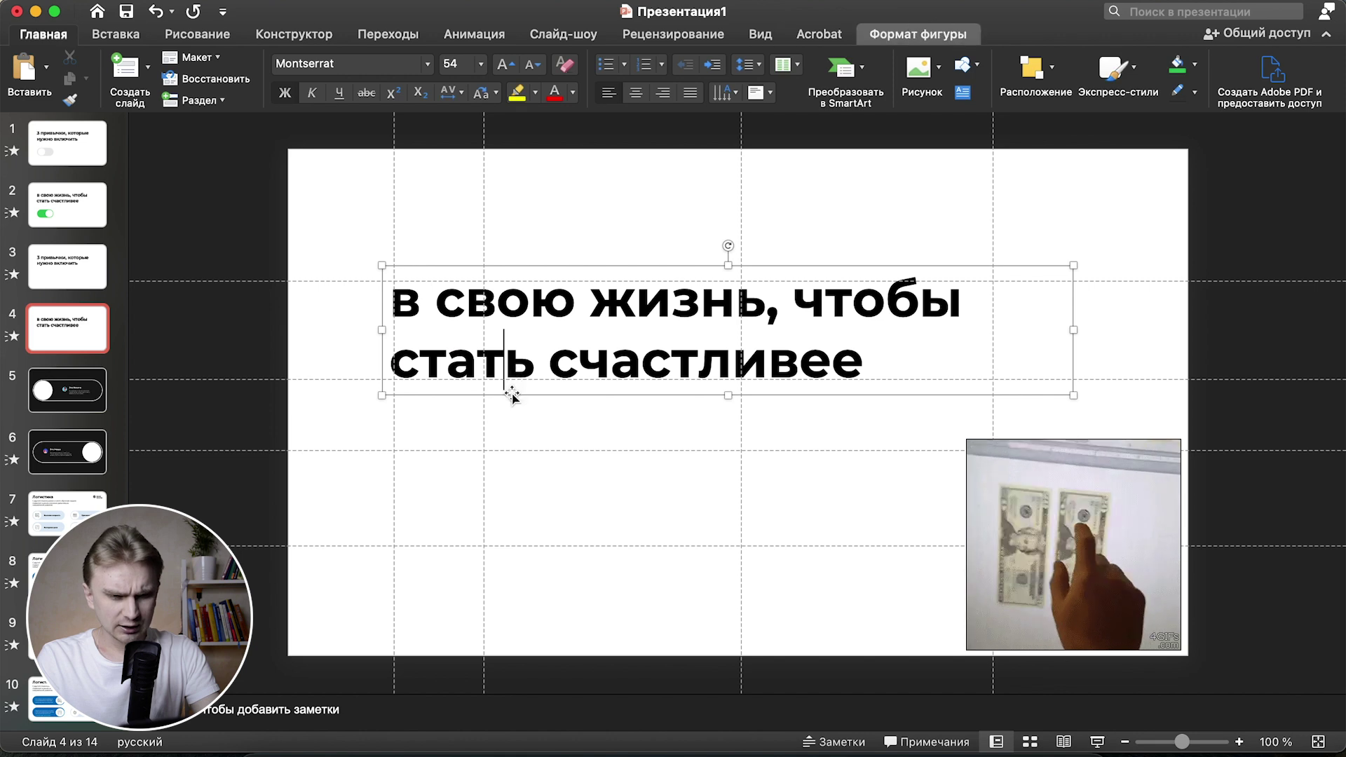
click(624, 458)
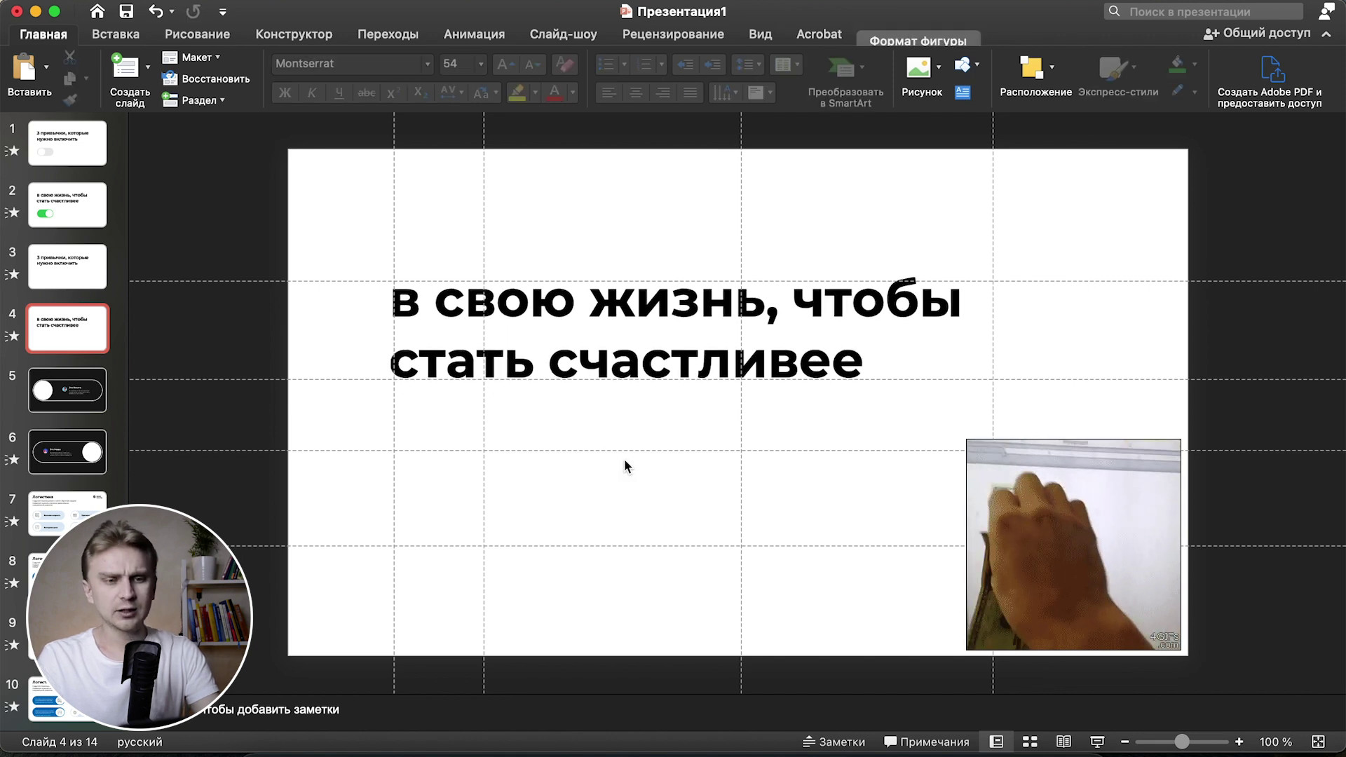
click(70, 268)
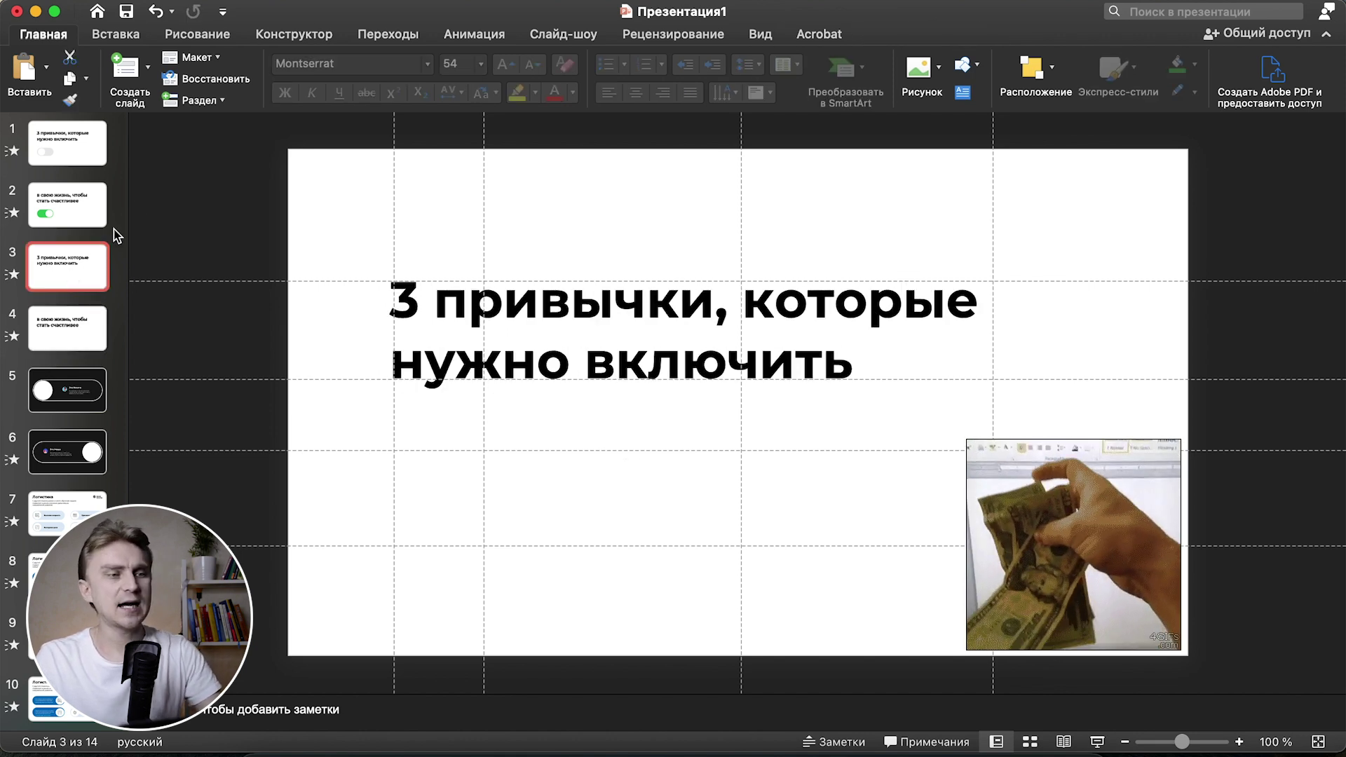
- Draw a blue rounded rectangle below the heading, round it into a pill and adjust its width
click(115, 35)
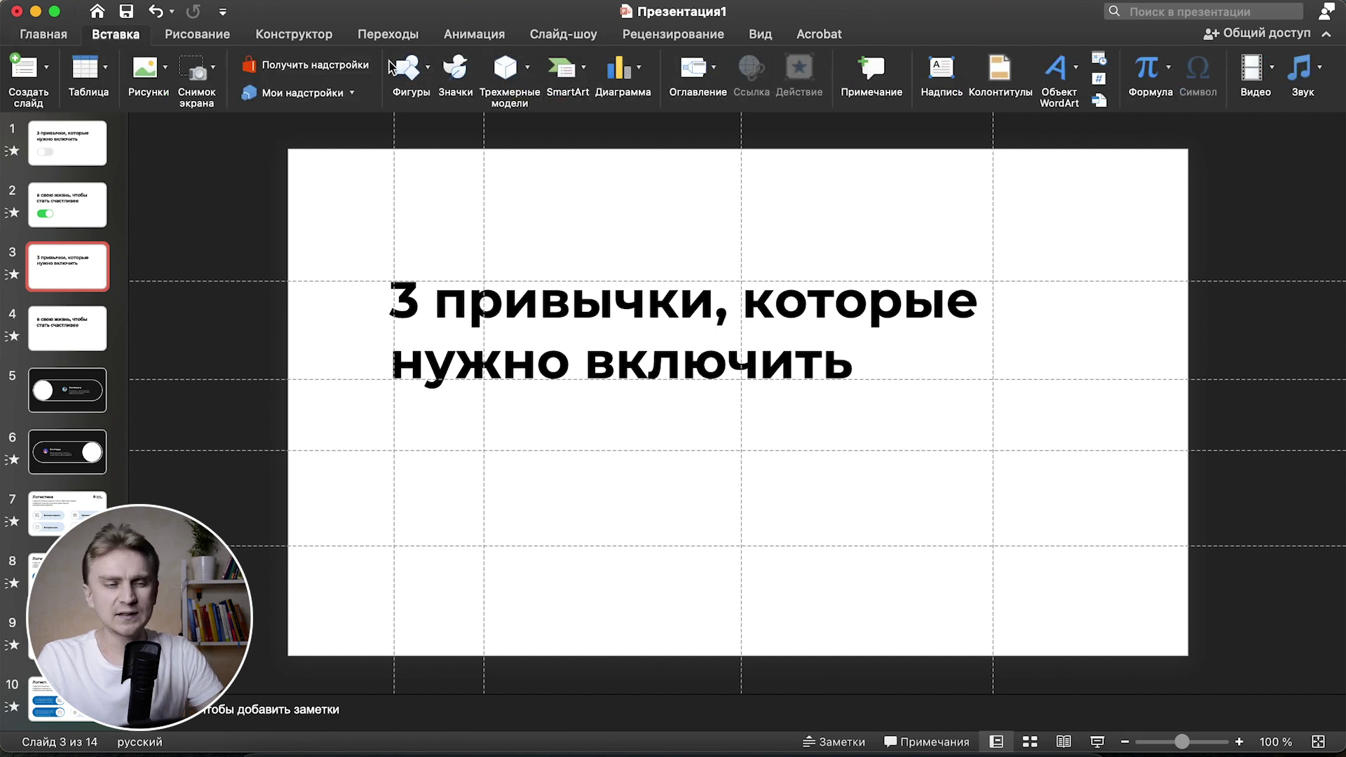
click(413, 70)
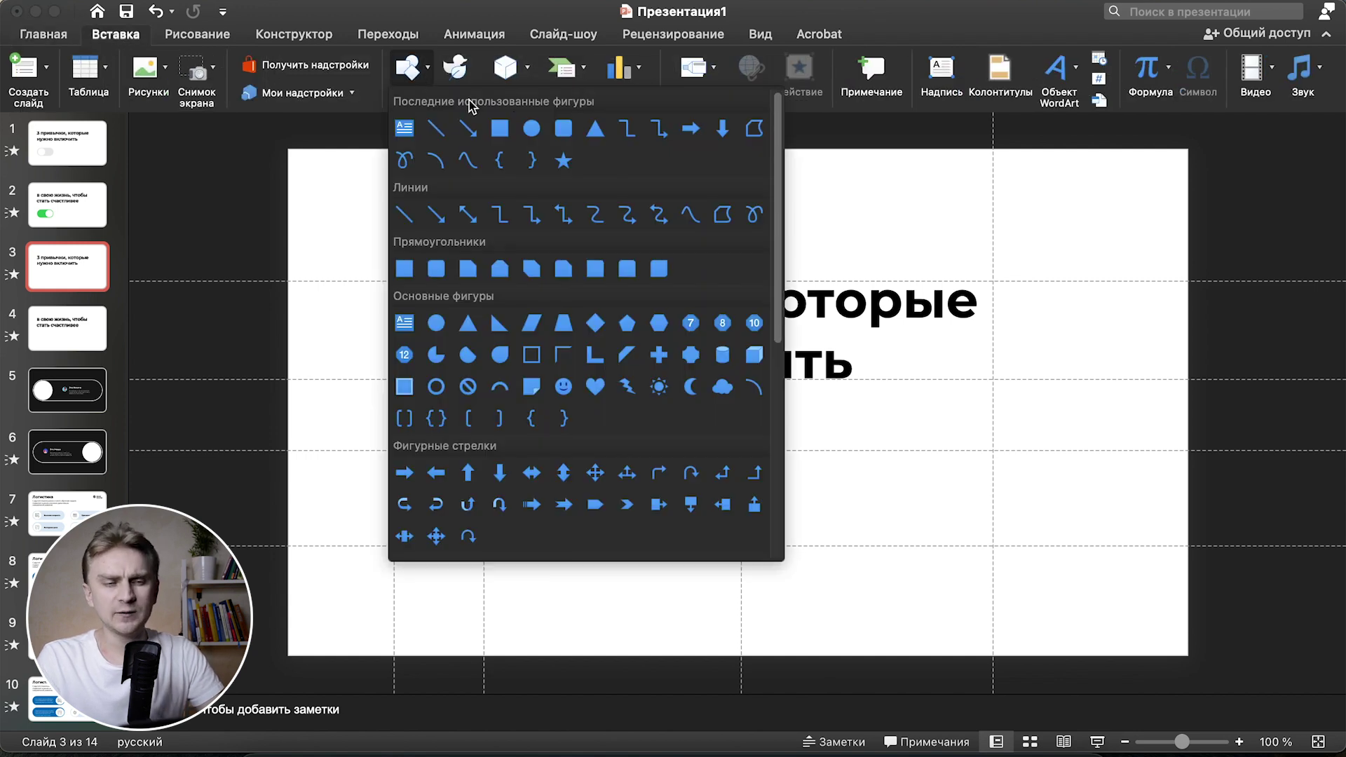
click(563, 129)
drag(425, 452, 696, 526)
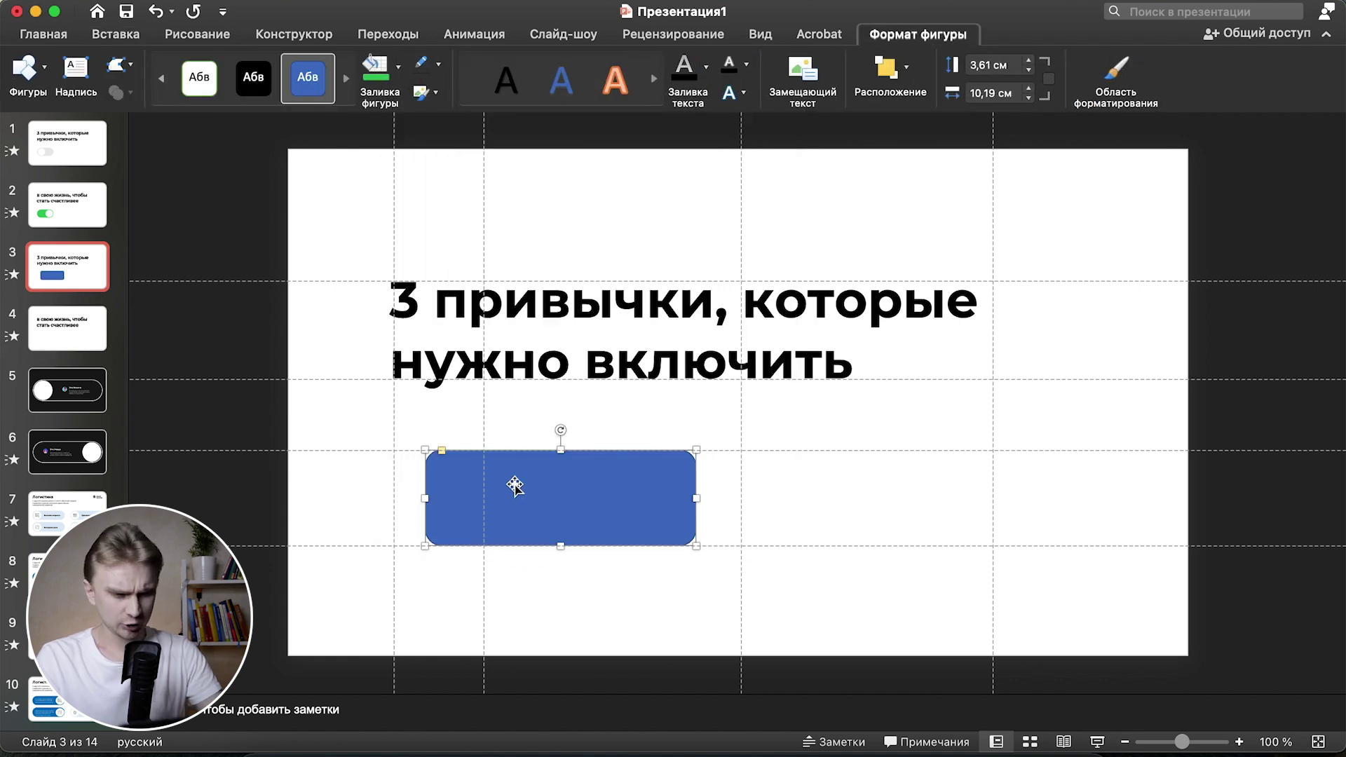
drag(442, 452, 589, 463)
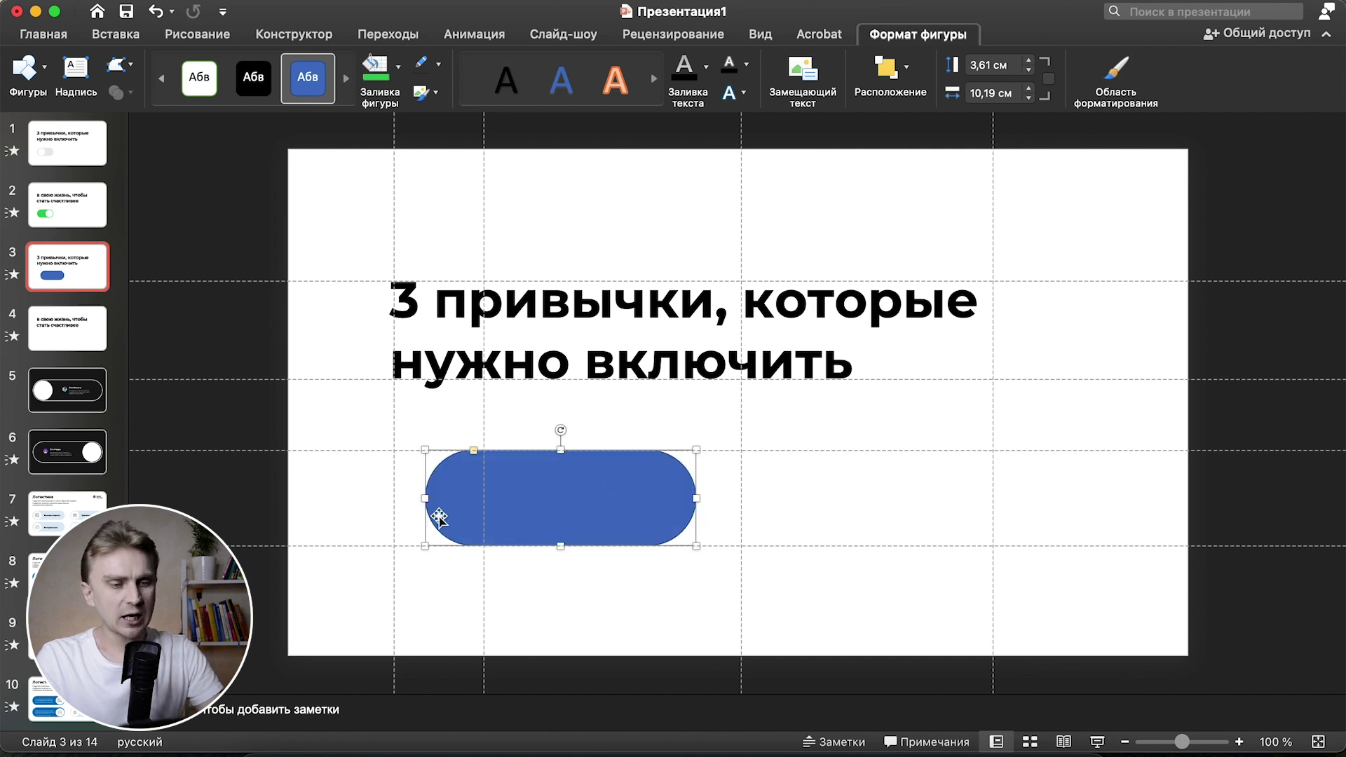
drag(430, 499, 391, 499)
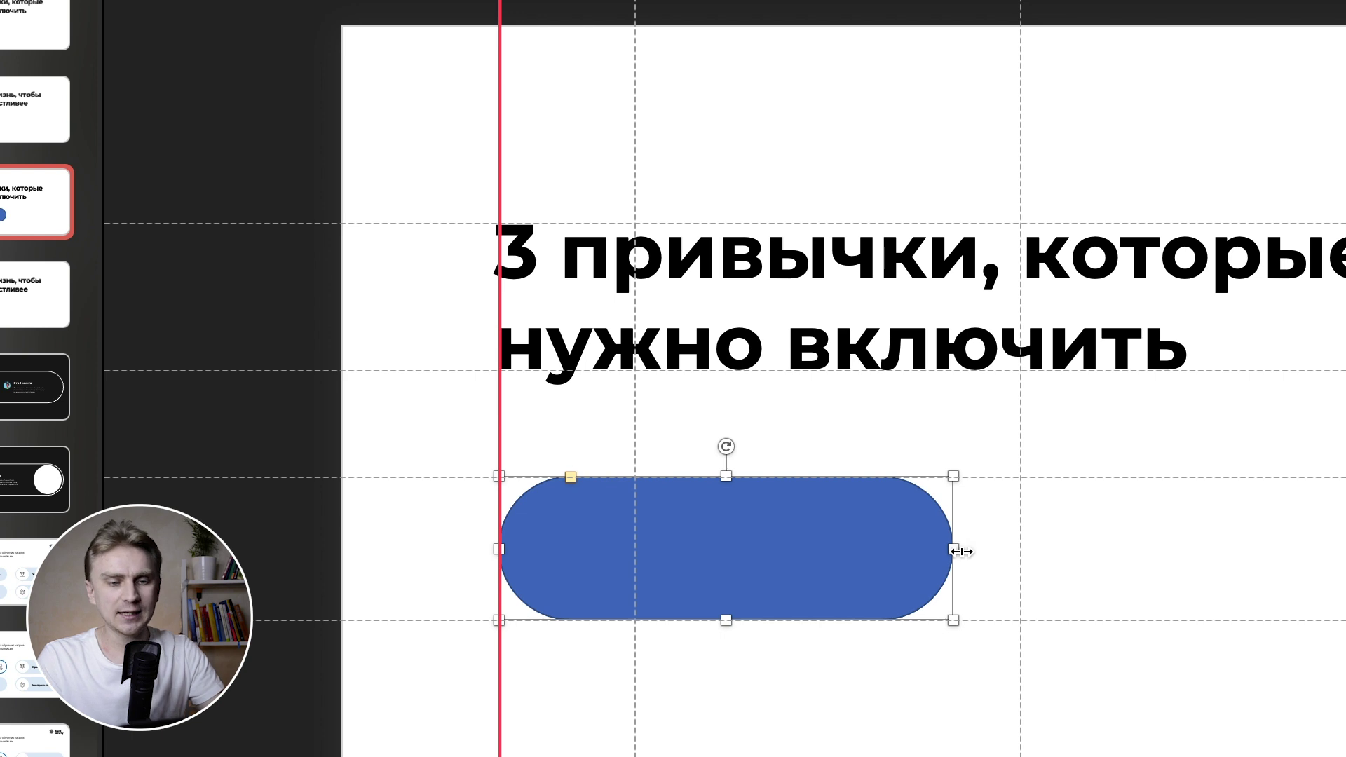
drag(962, 552, 870, 552)
click(1127, 571)
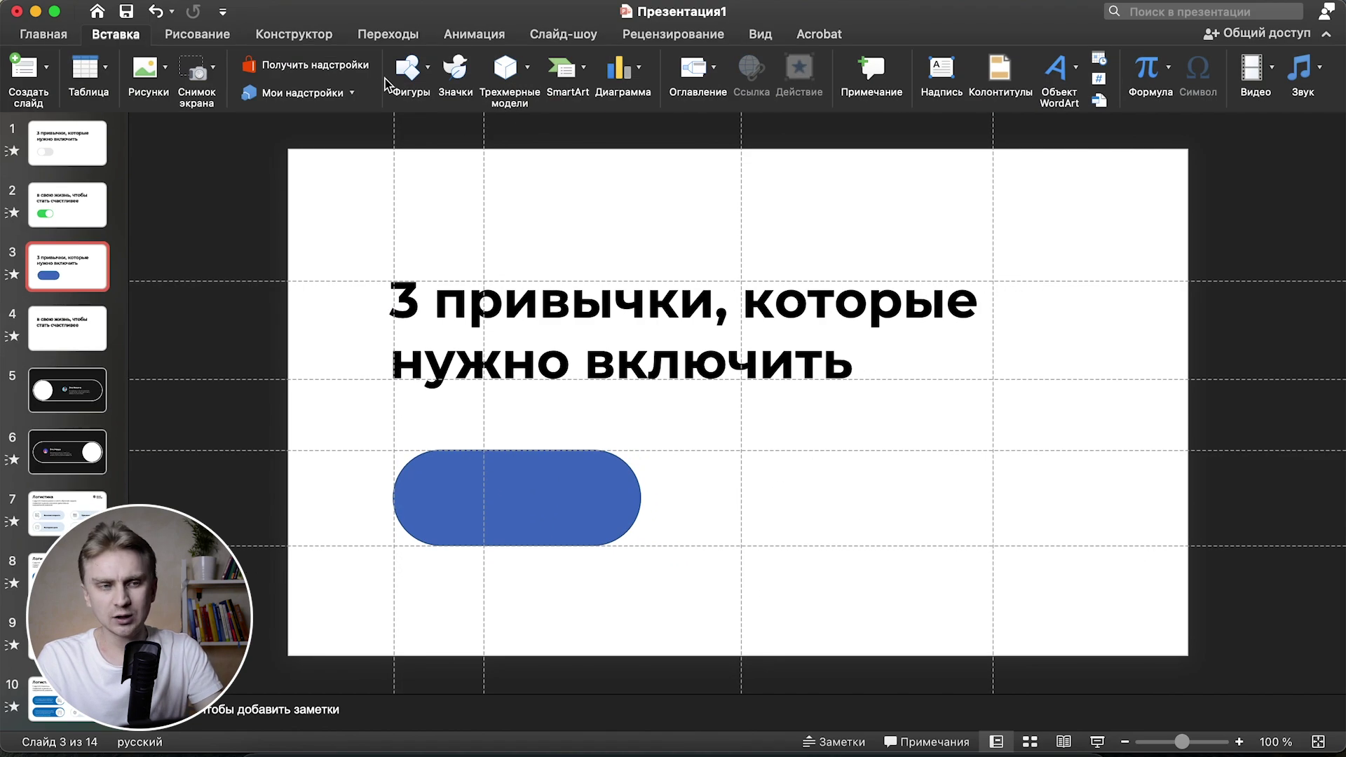
- Pick the Oval shape from the Shapes gallery for the toggle knob
click(409, 68)
click(539, 139)
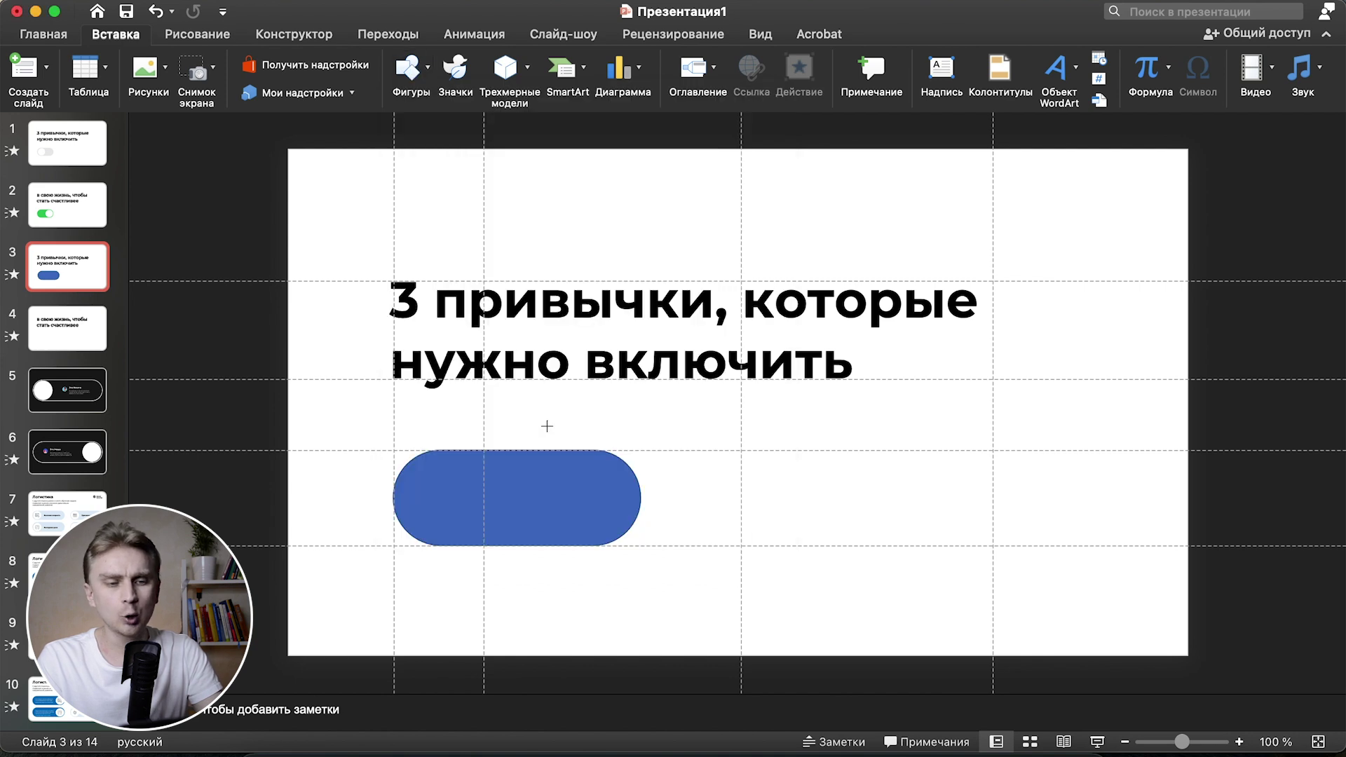
scroll(542, 446, up, 3)
scroll(543, 447, up, 1)
scroll(542, 447, up, 2)
scroll(543, 446, down, 5)
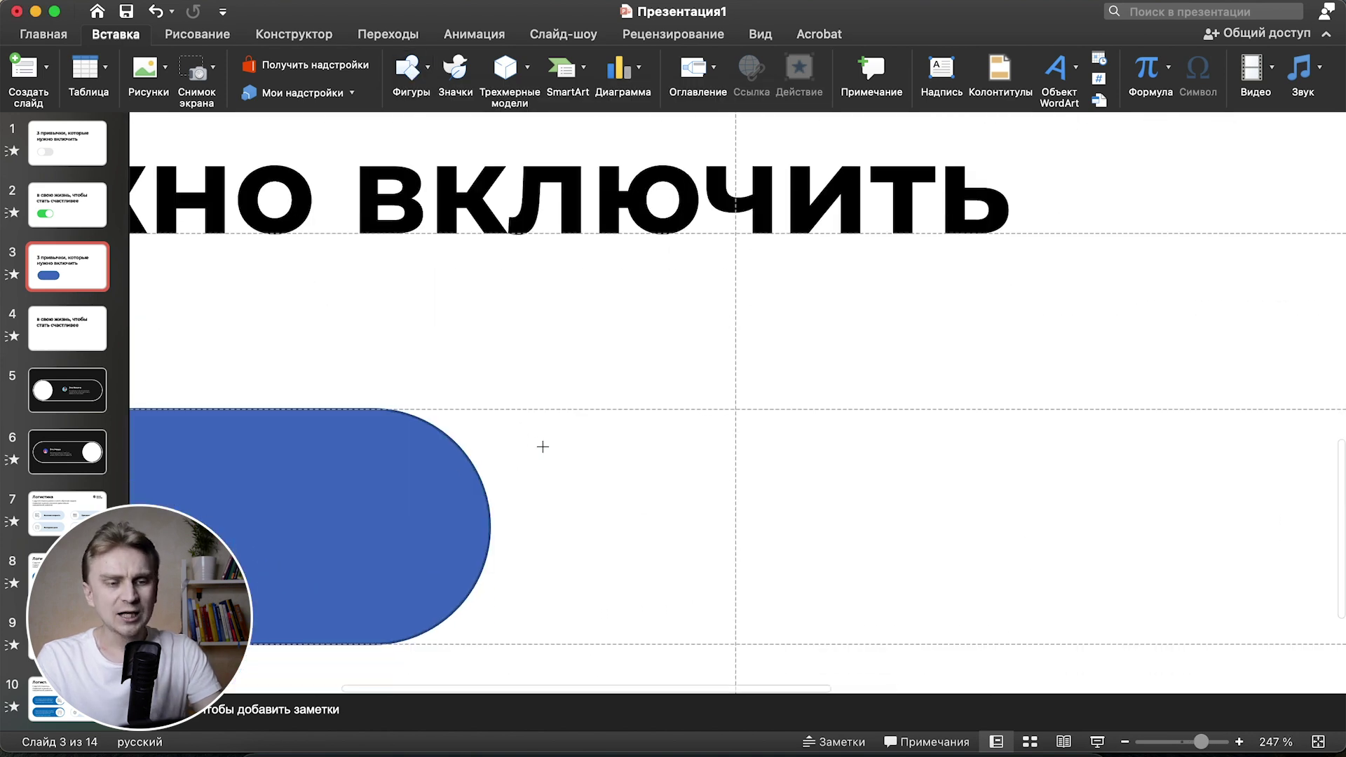
- Draw a circle on the pill and size it to 3,32 × 3,32 cm
scroll(540, 444, left, 3)
drag(488, 261, 621, 424)
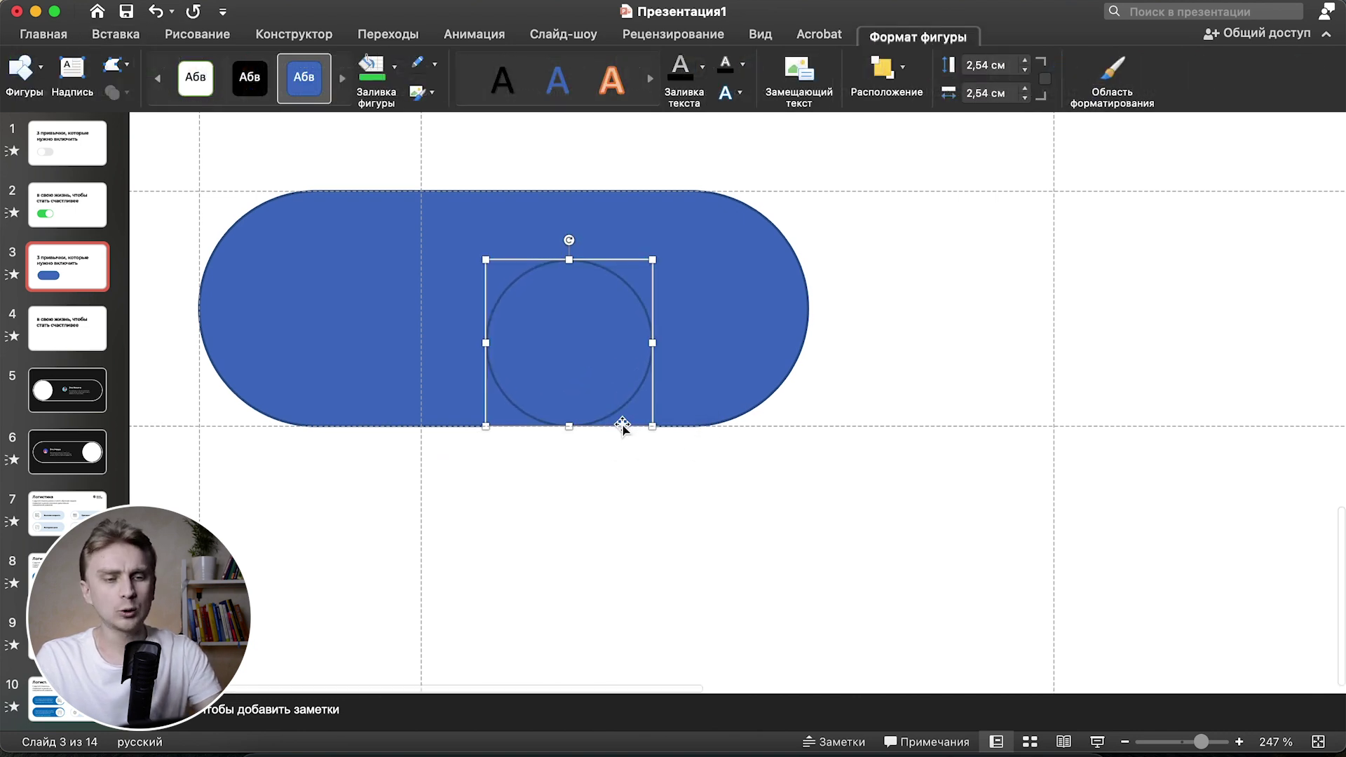
scroll(532, 381, up, 3)
drag(485, 343, 420, 278)
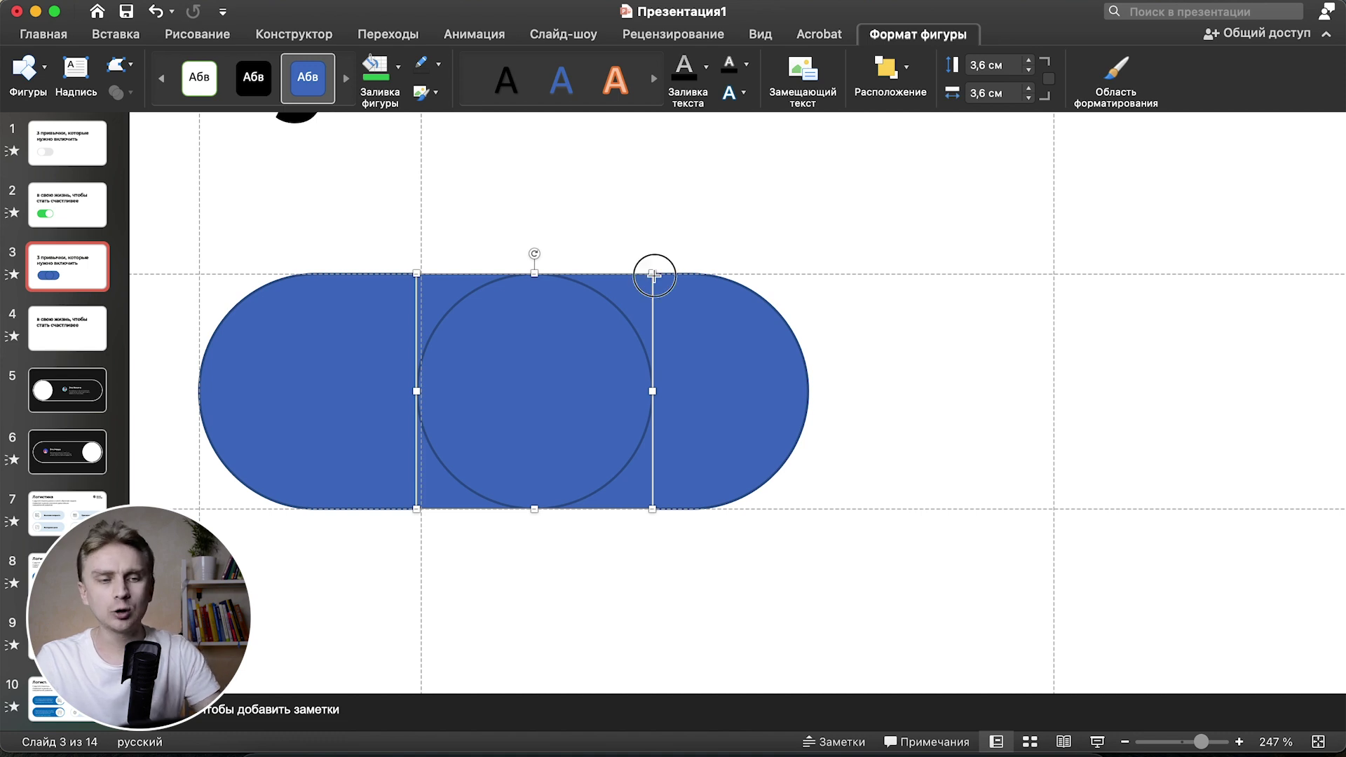
drag(654, 275, 634, 282)
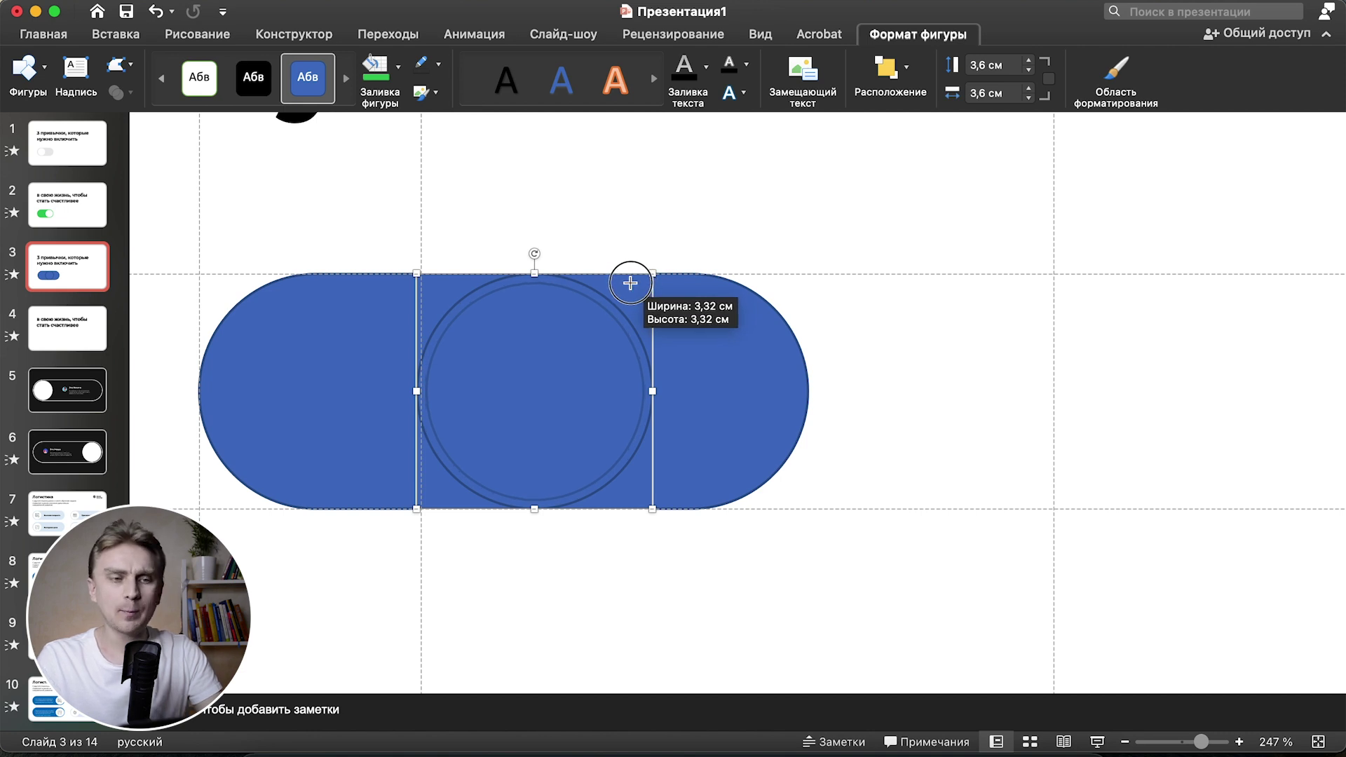
drag(629, 283, 631, 281)
click(739, 230)
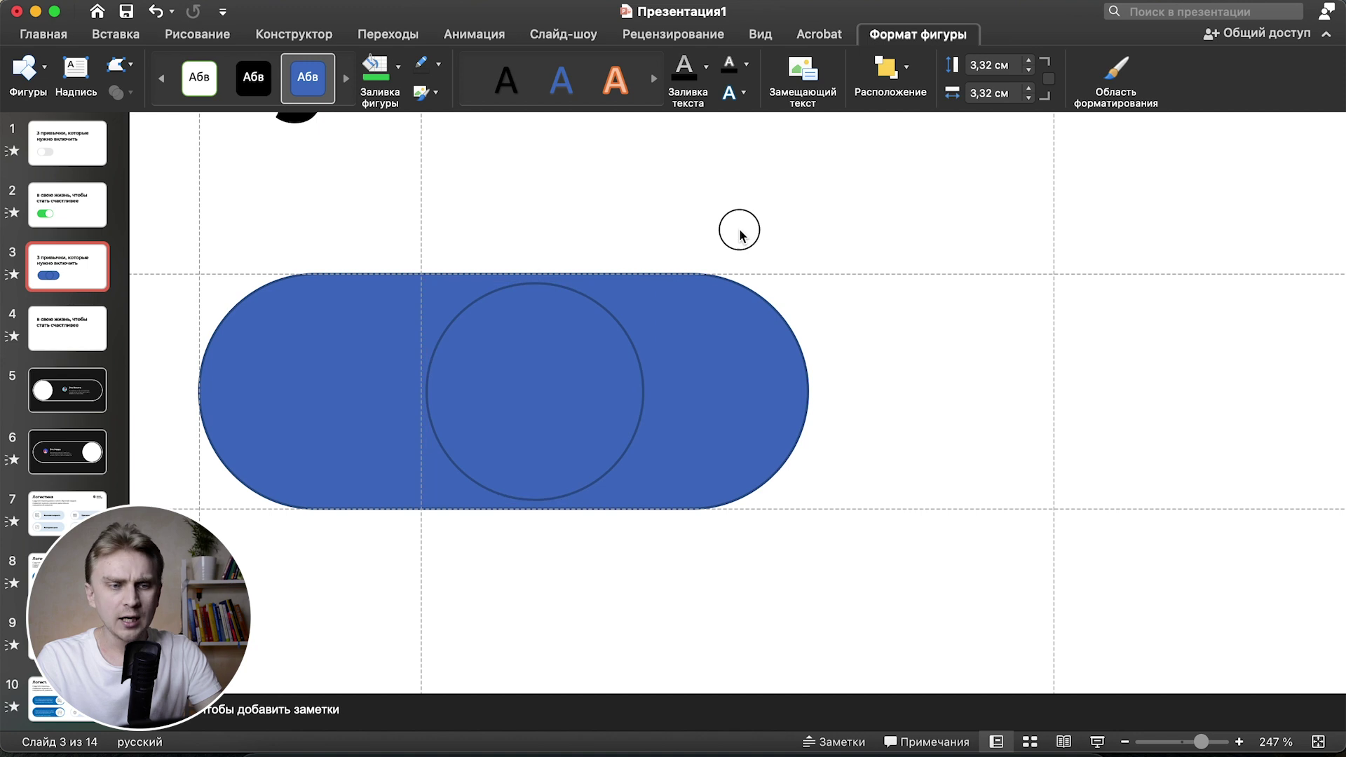
- Turn off the slide guides from the View tab
click(757, 35)
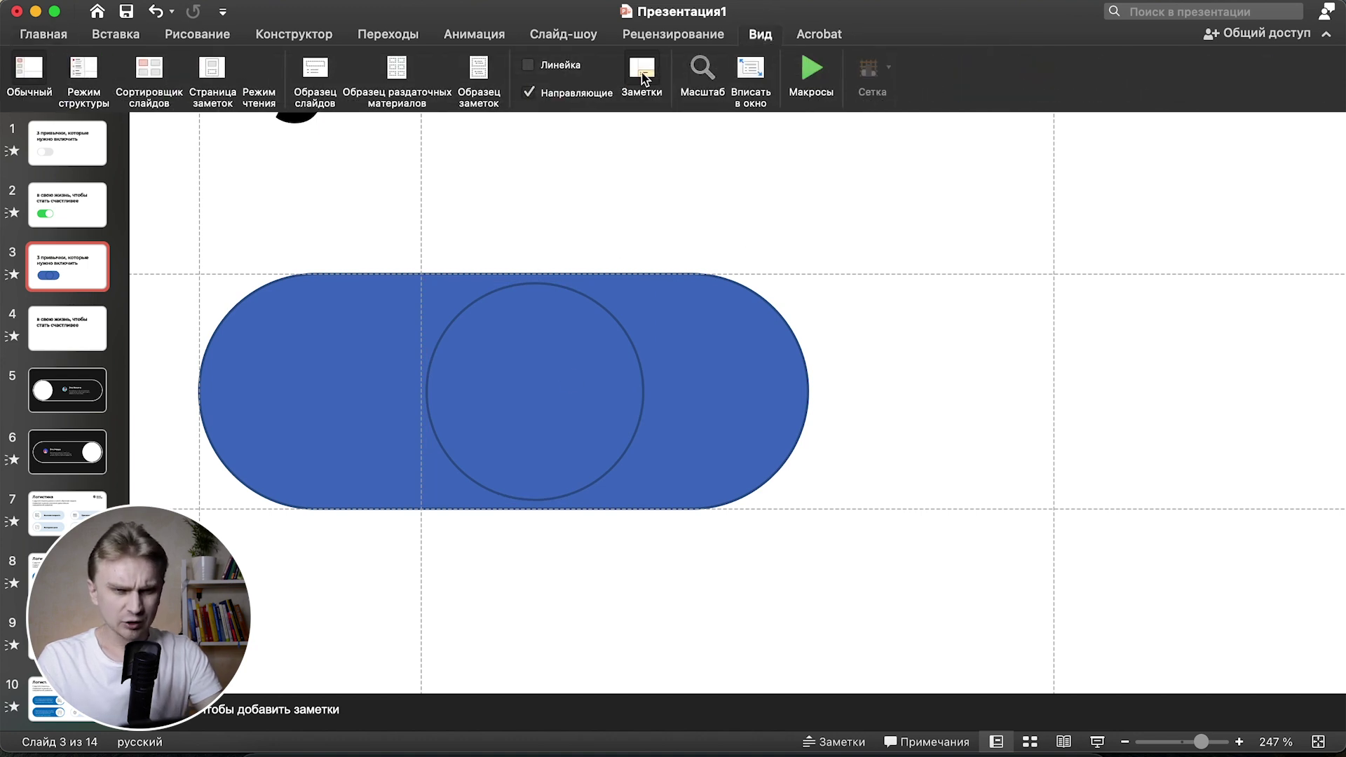
click(599, 92)
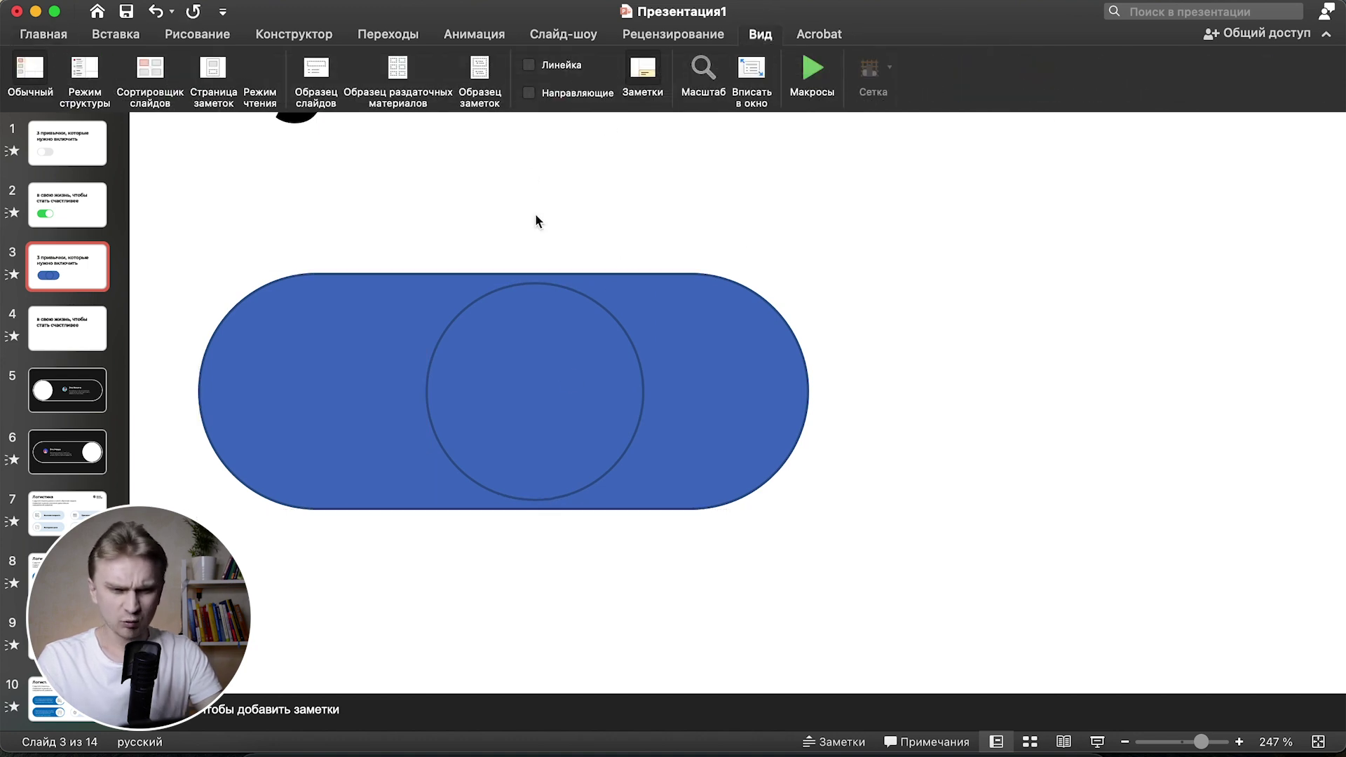
click(622, 355)
click(965, 313)
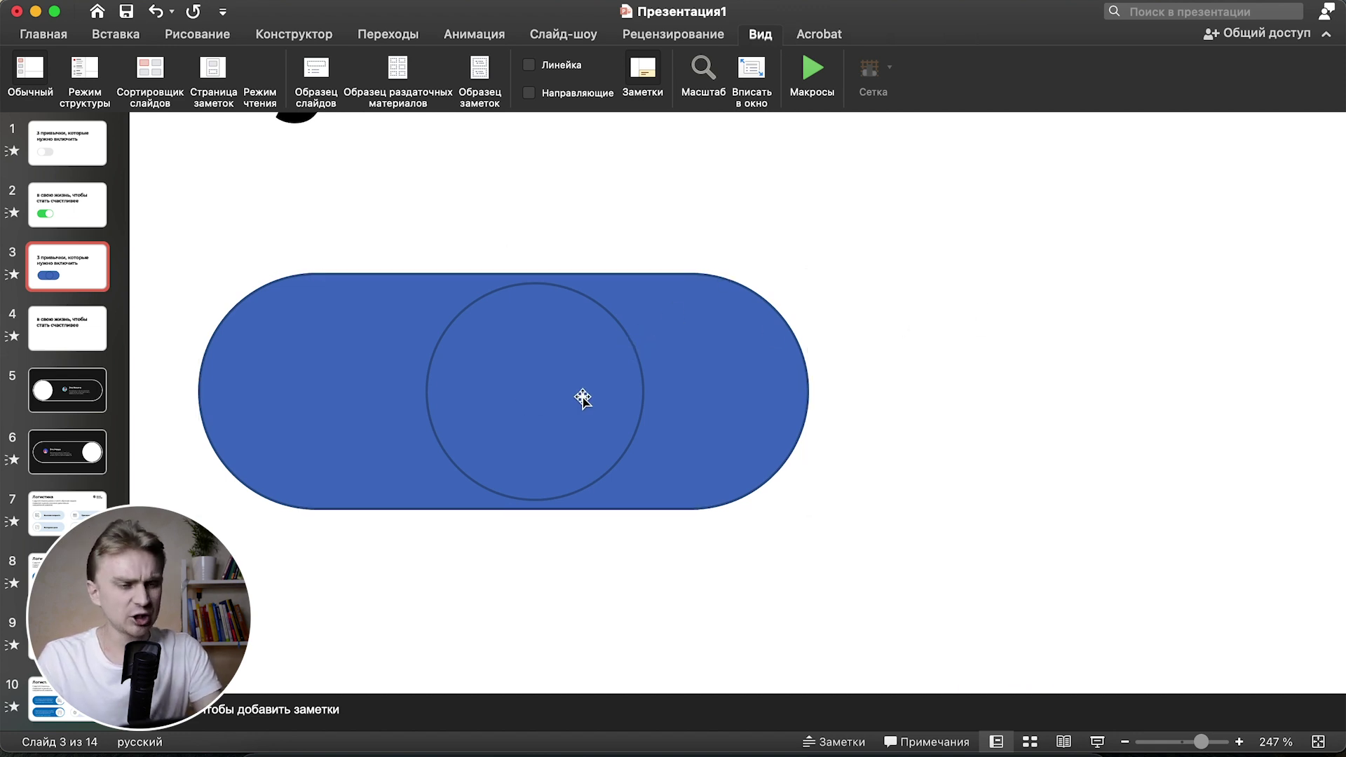
- Move the knob circle snug against the pill's left end
drag(582, 397, 349, 410)
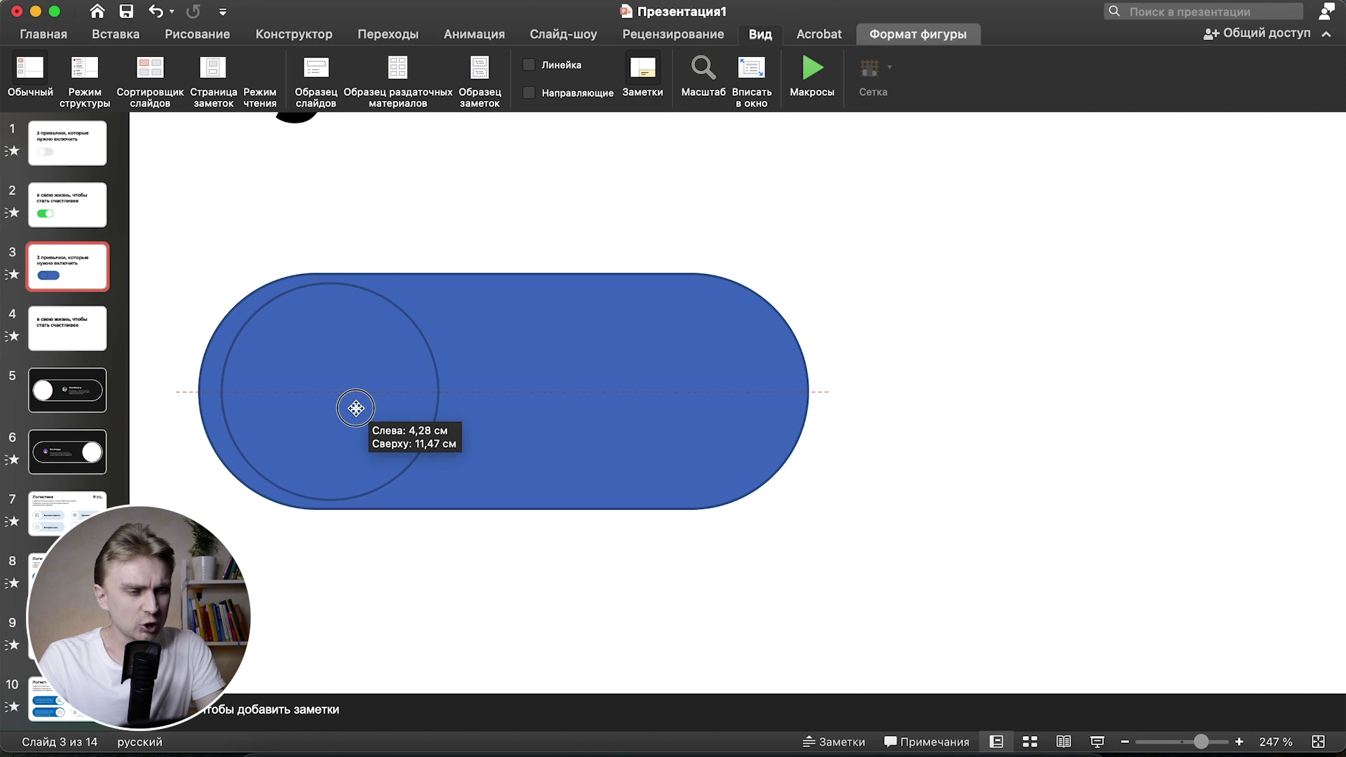
scroll(349, 410, up, 2)
scroll(472, 424, up, 2)
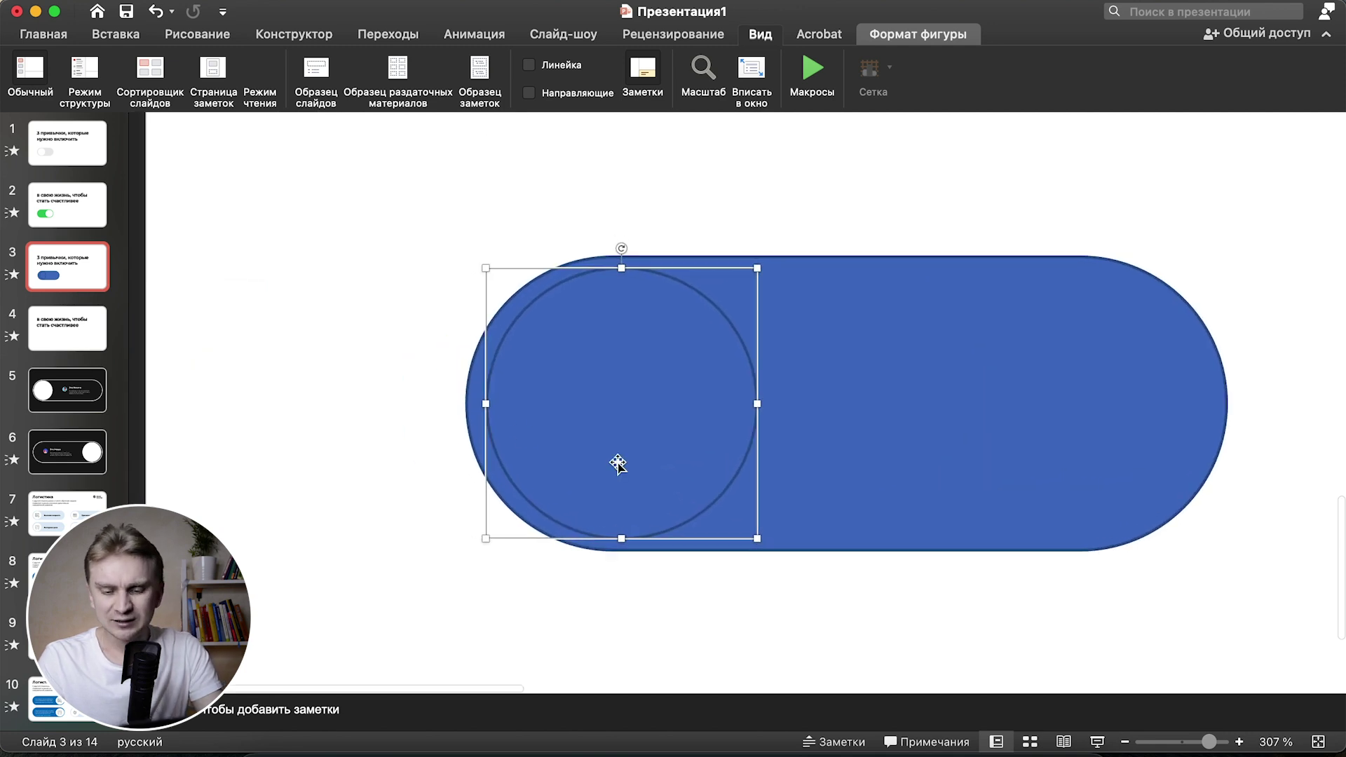
click(367, 450)
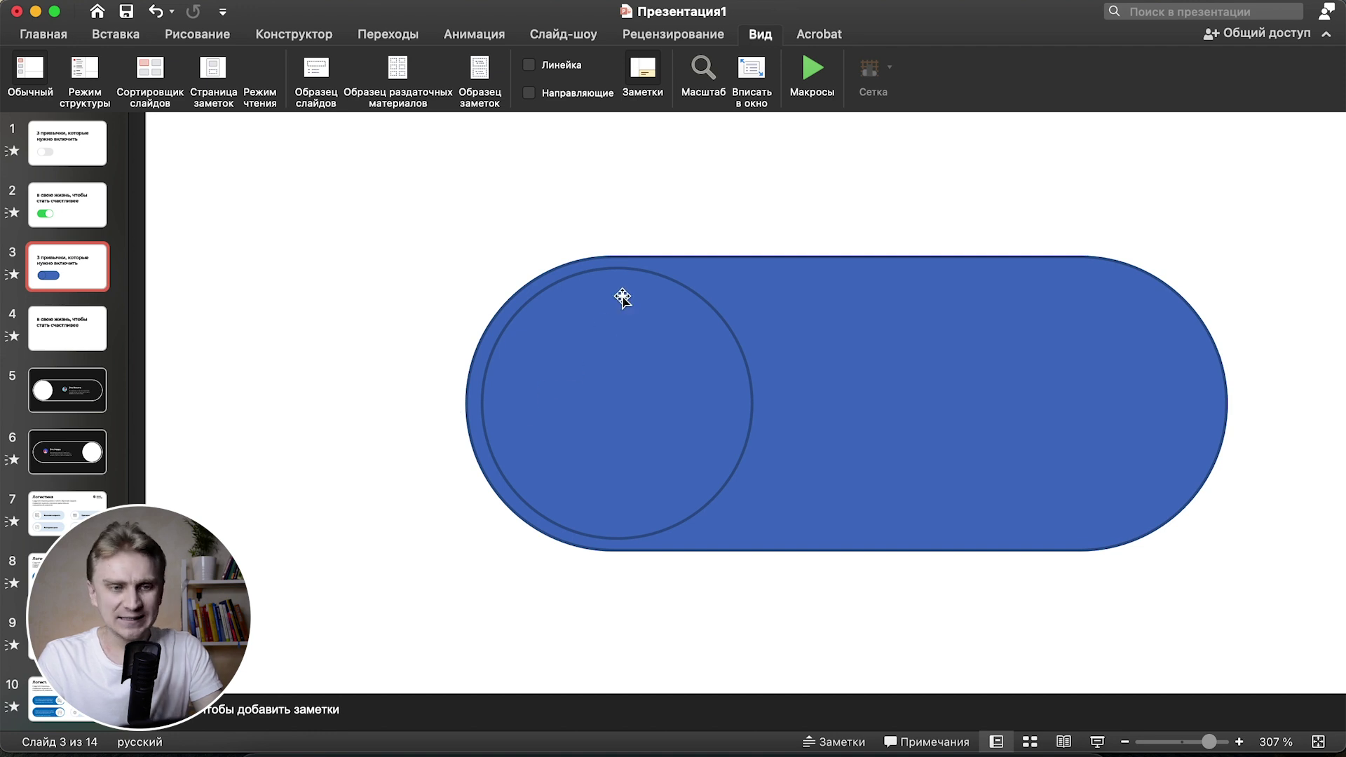
click(593, 439)
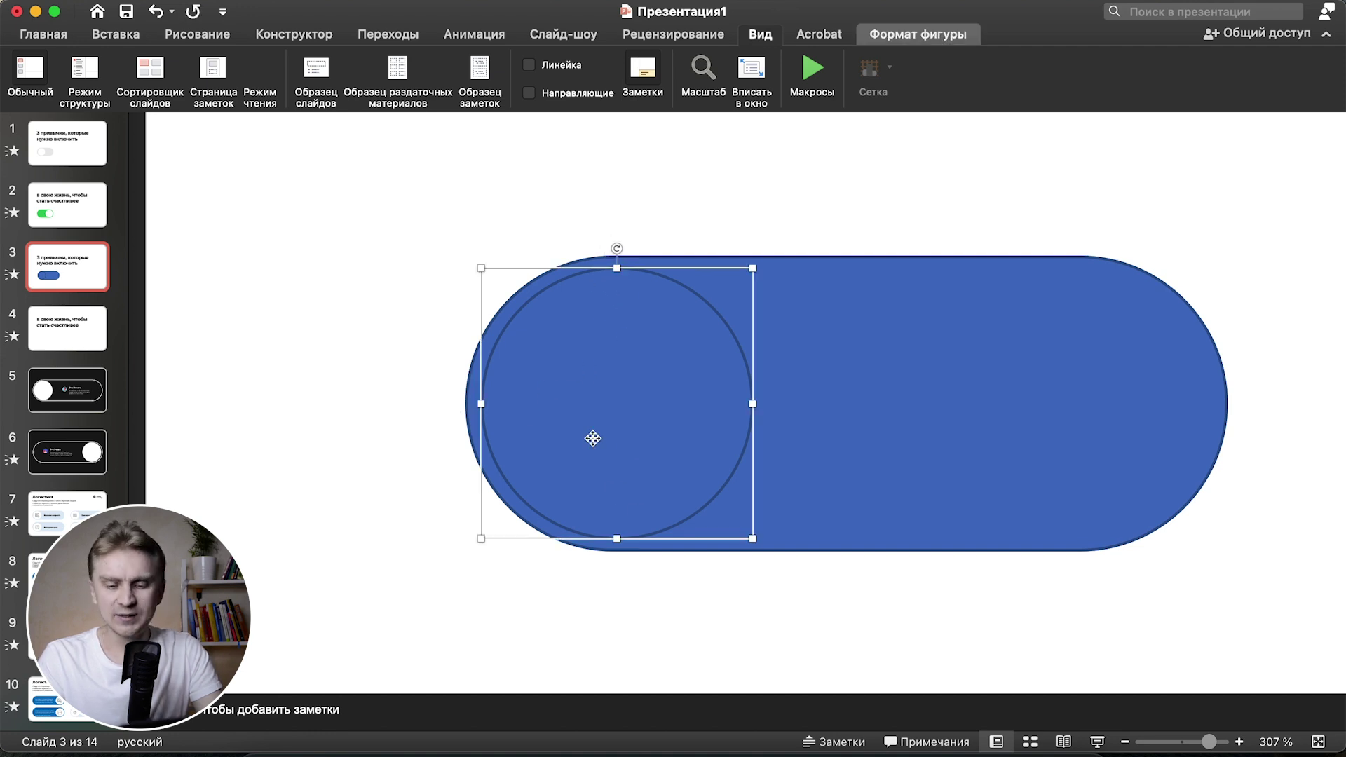
click(405, 431)
click(636, 426)
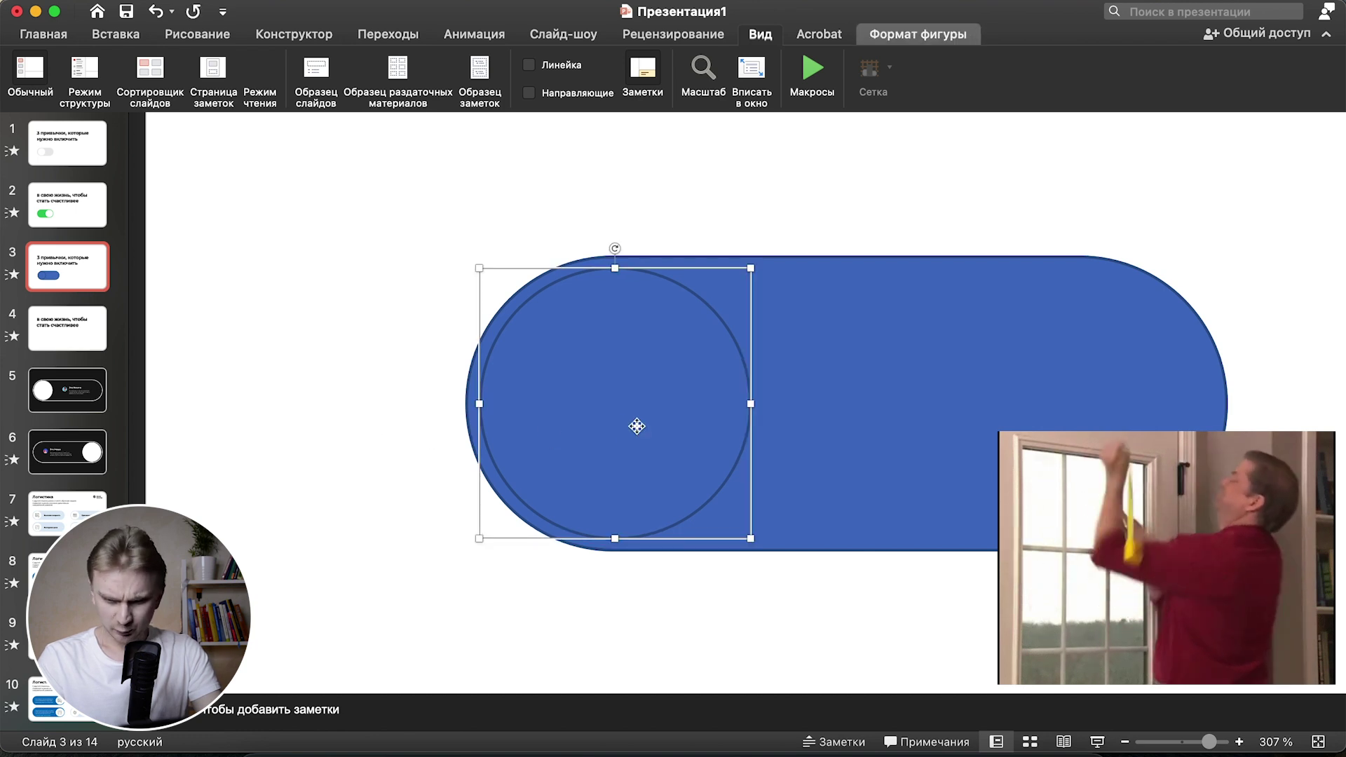
click(375, 433)
click(634, 403)
key(alt+Left)
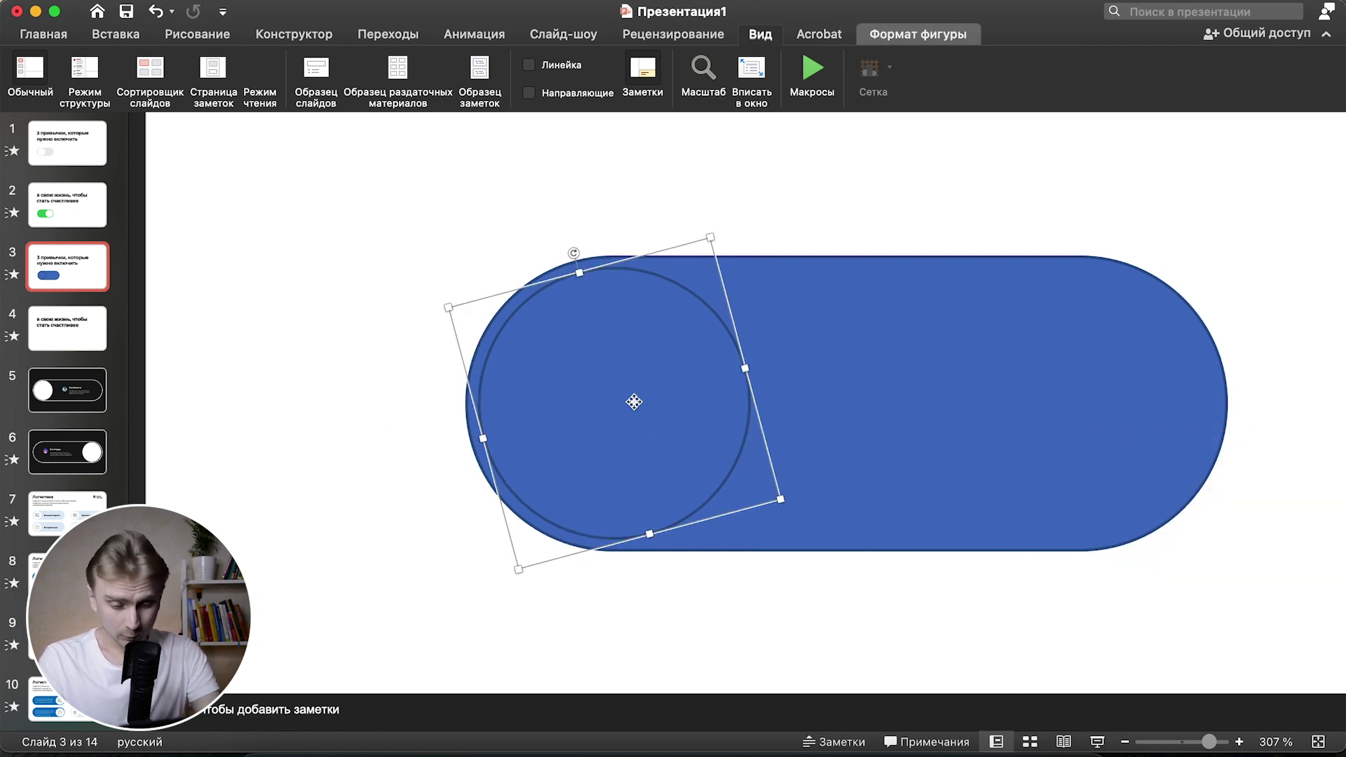
click(321, 440)
scroll(321, 439, down, 5)
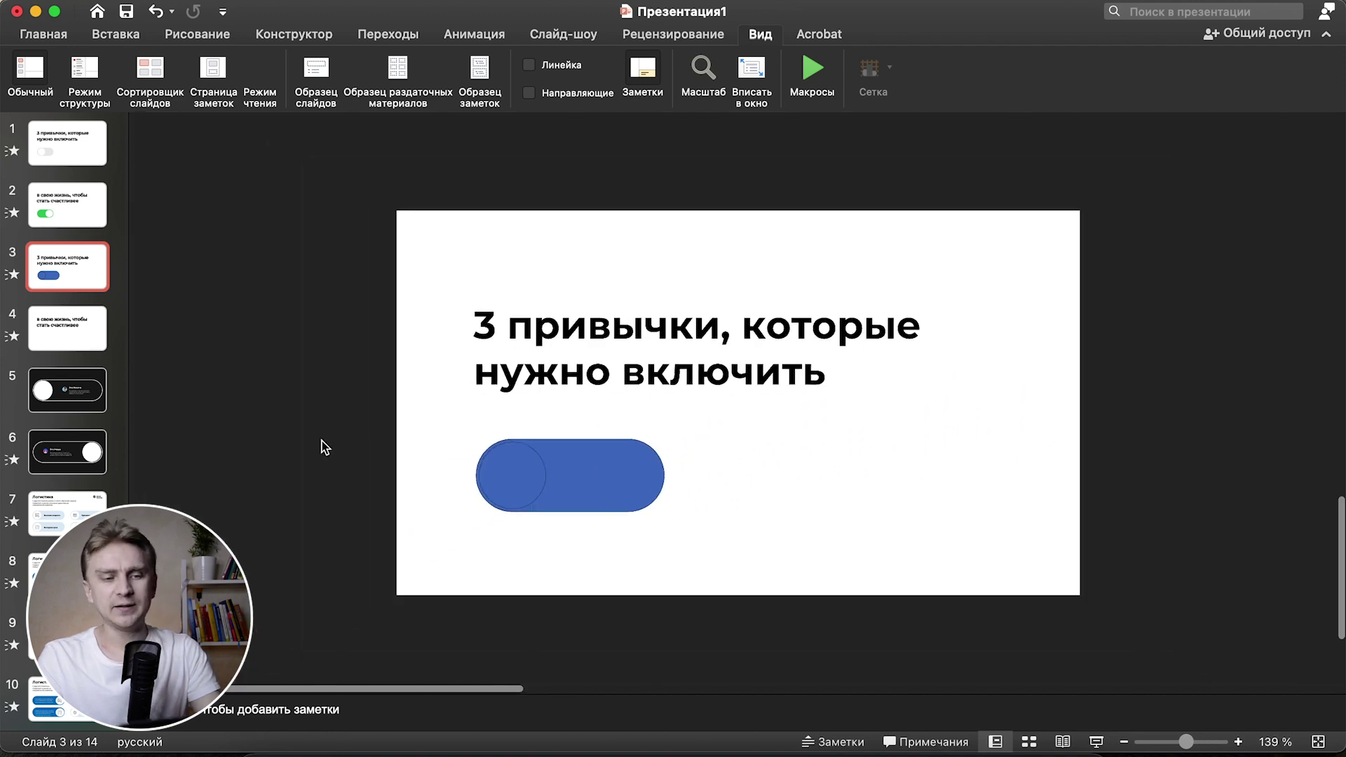
- Drop the iOS on/off toggle reference picture onto slide 3, right of the pill
scroll(321, 439, up, 2)
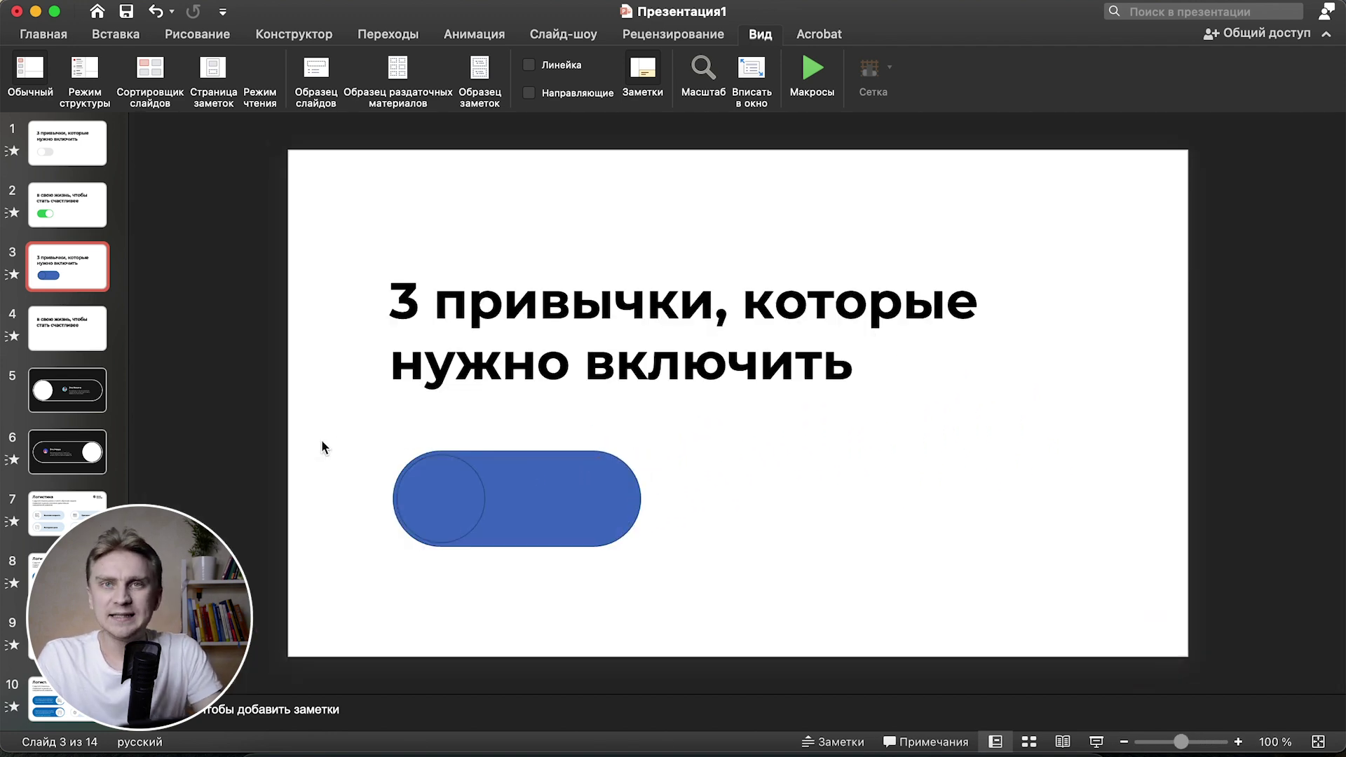
scroll(321, 440, down, 2)
scroll(550, 267, down, 4)
scroll(766, 315, up, 4)
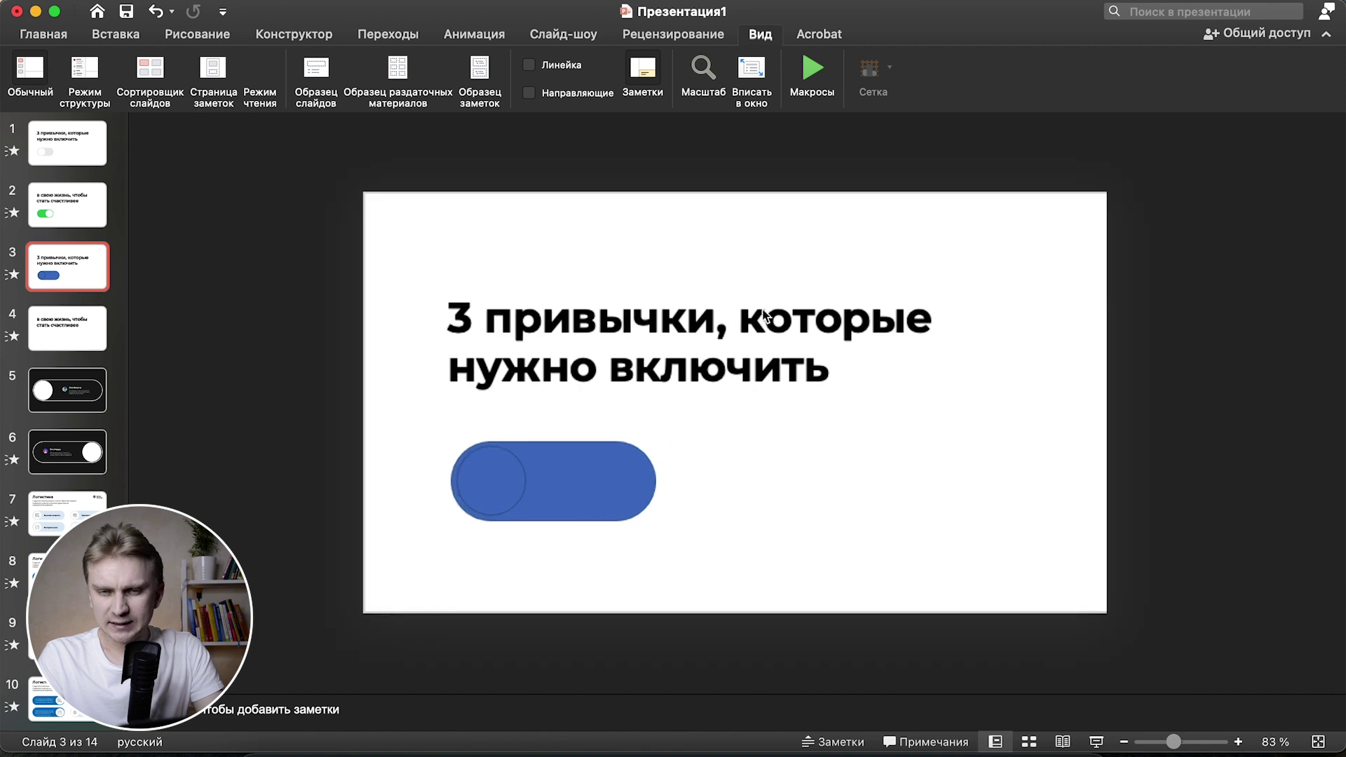
scroll(923, 340, up, 2)
scroll(1157, 263, up, 1)
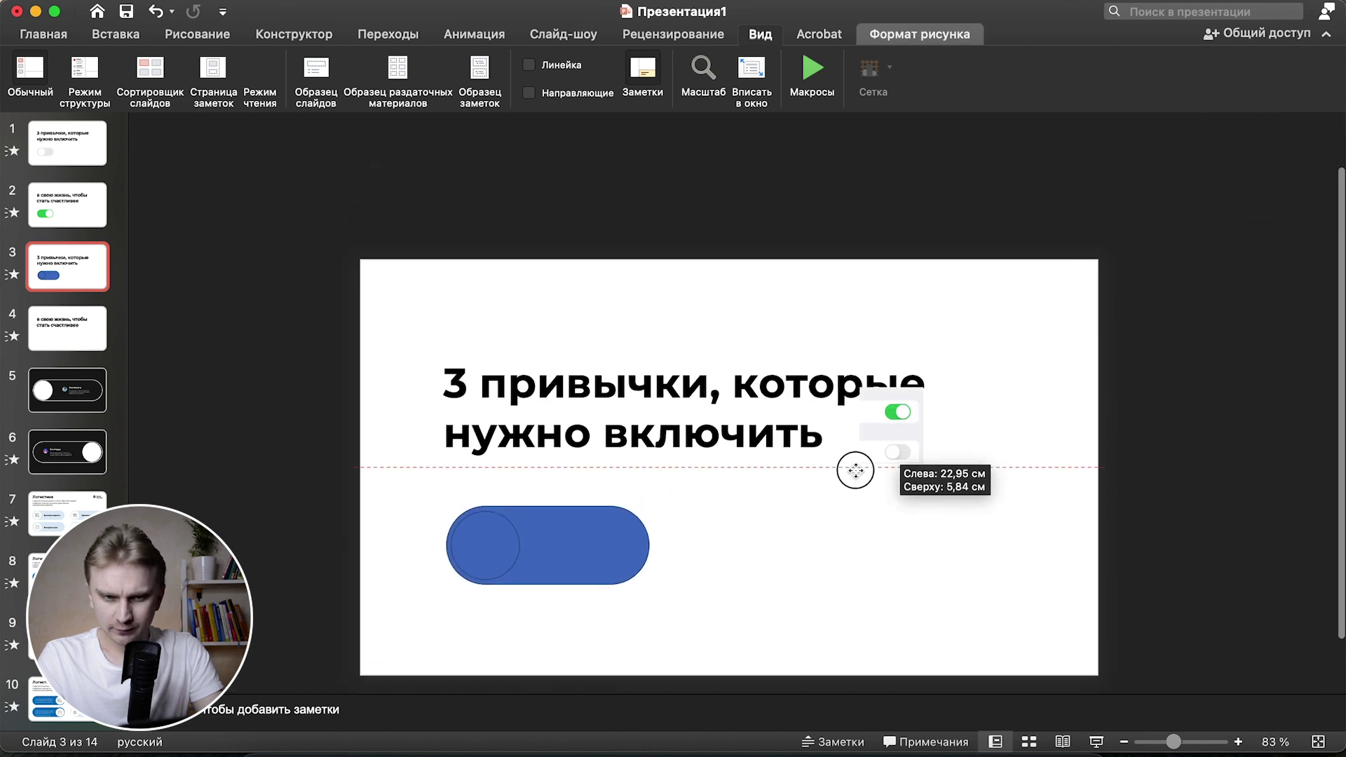
drag(1318, 130, 745, 535)
scroll(750, 539, up, 2)
click(766, 623)
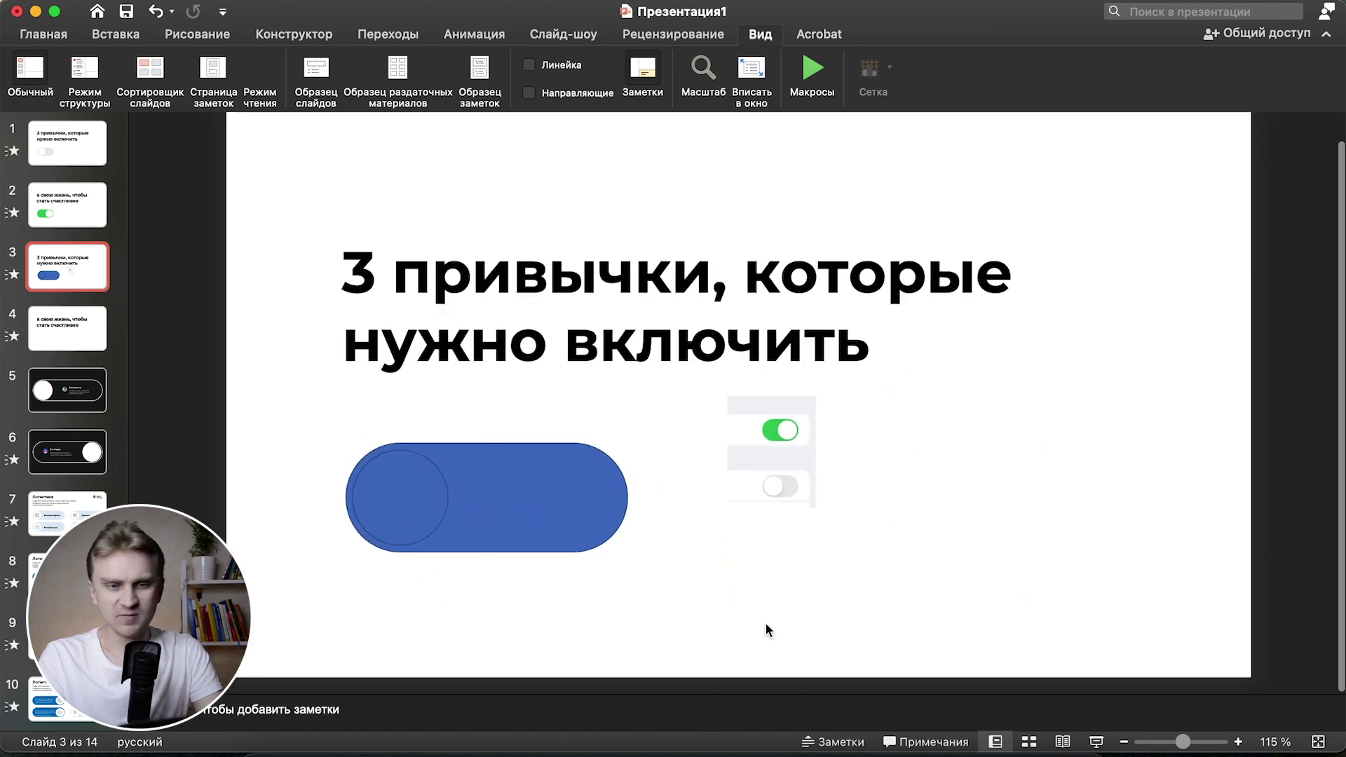
scroll(767, 623, up, 1)
scroll(768, 627, up, 1)
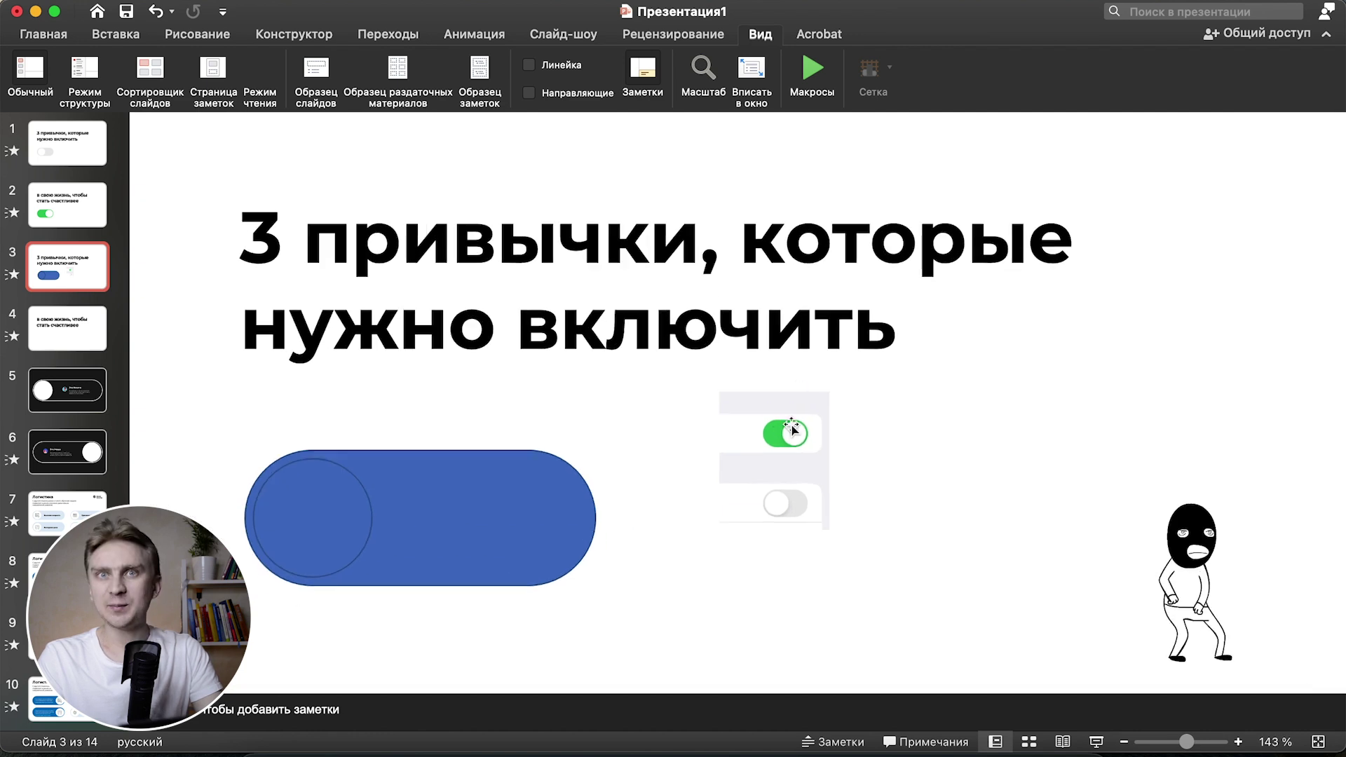
- Fill the pill with the light grey sampled by eyedropper from the reference toggle
click(465, 490)
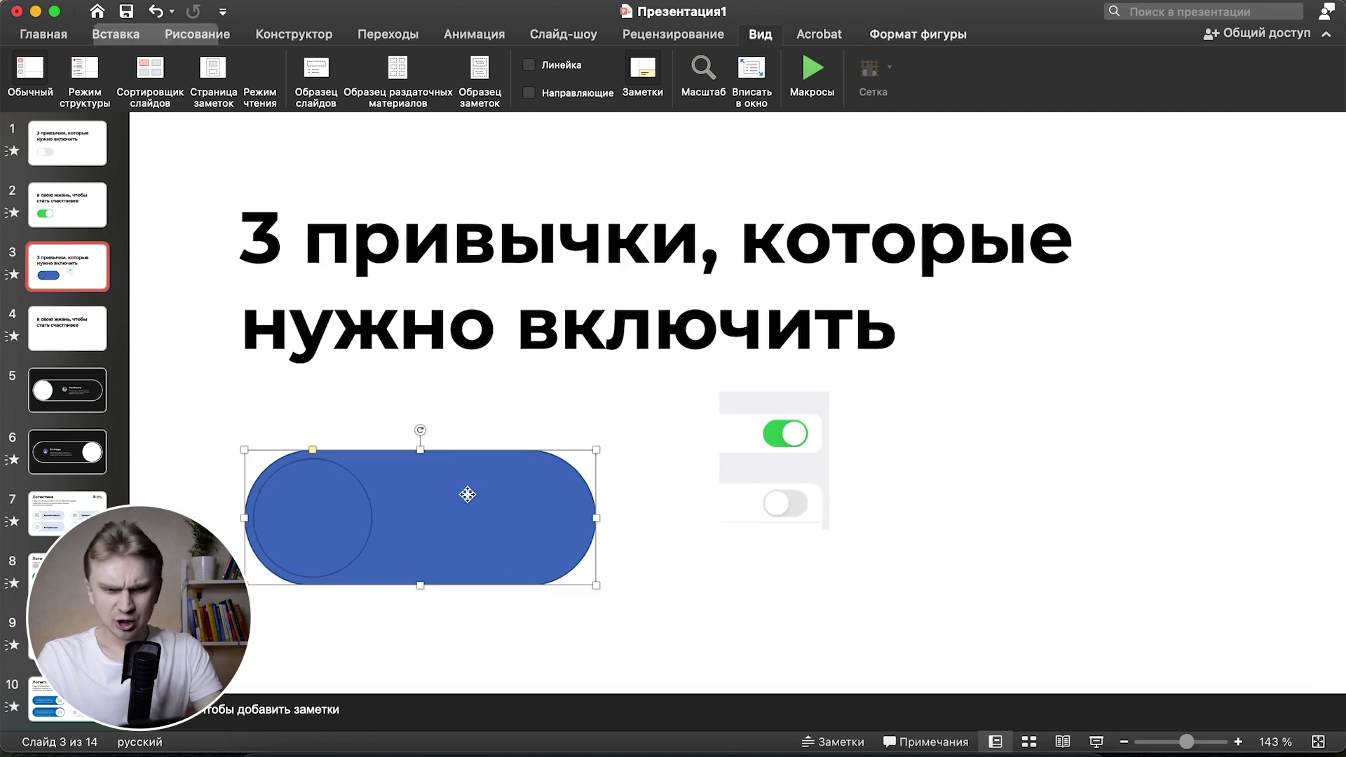
click(924, 36)
click(398, 65)
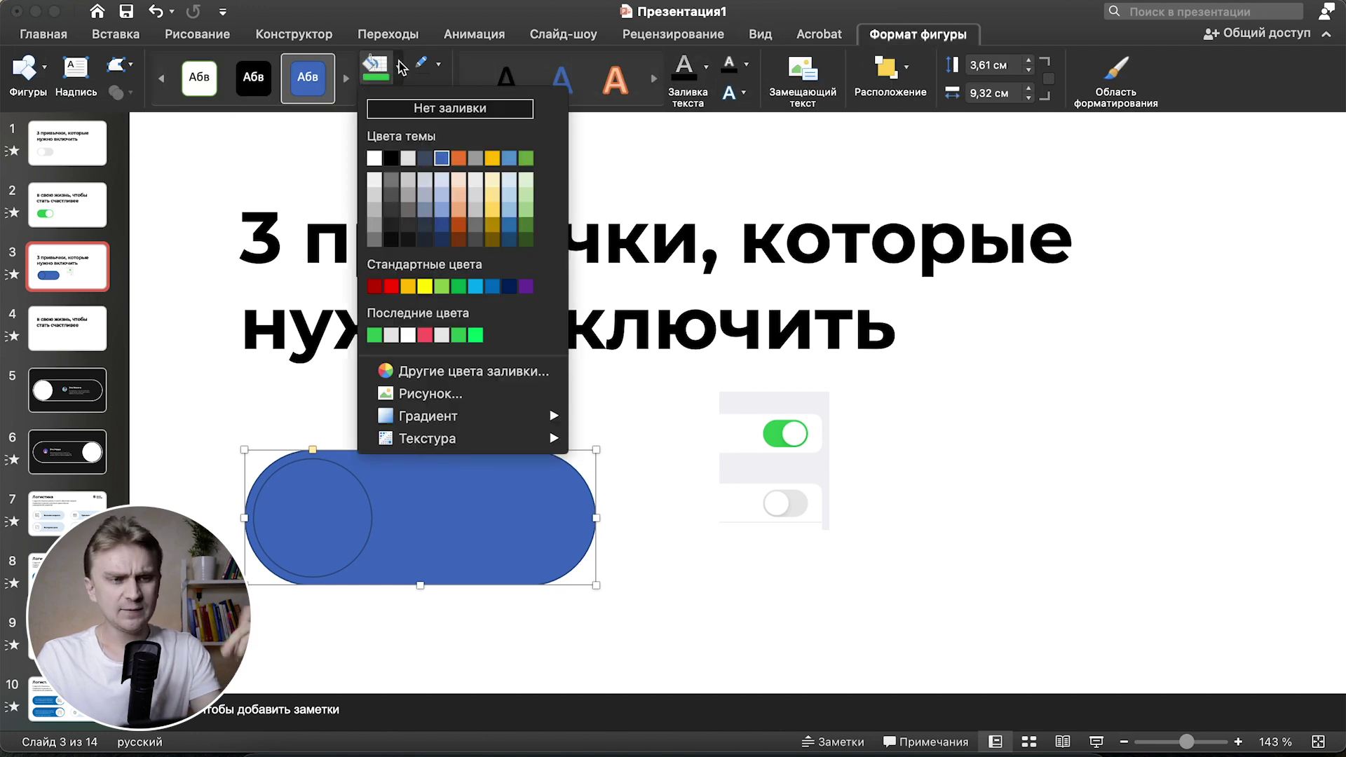
click(411, 368)
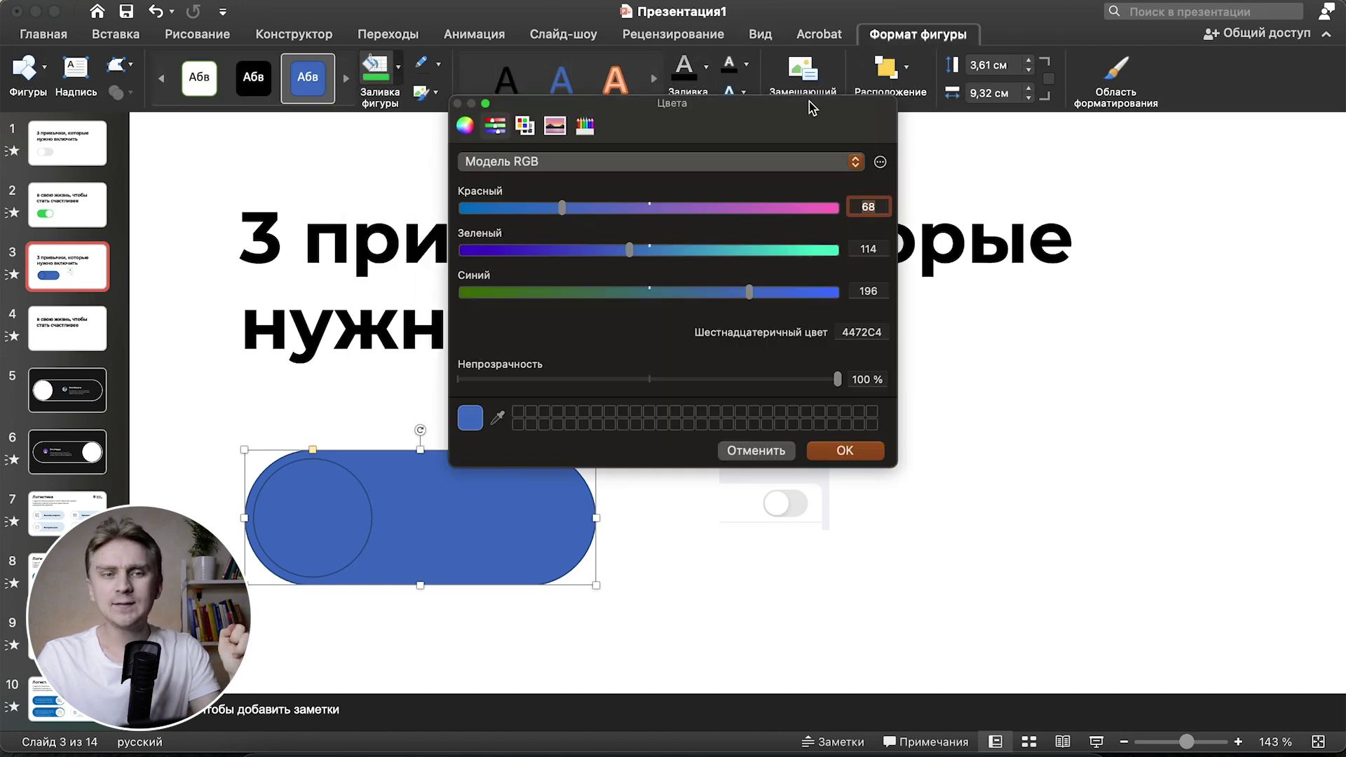
mouse_move(792, 117)
mouse_down()
mouse_move(586, 117)
mouse_move(510, 88)
mouse_up()
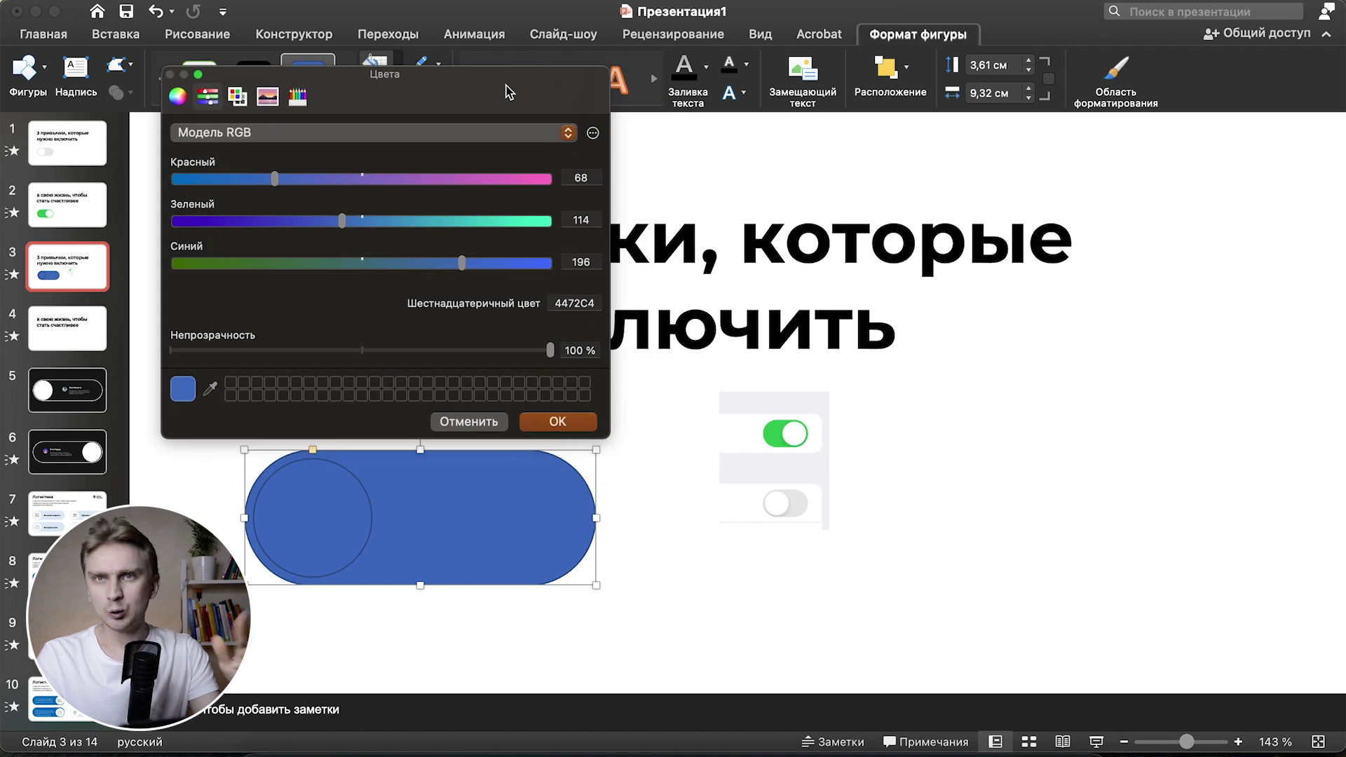
click(178, 96)
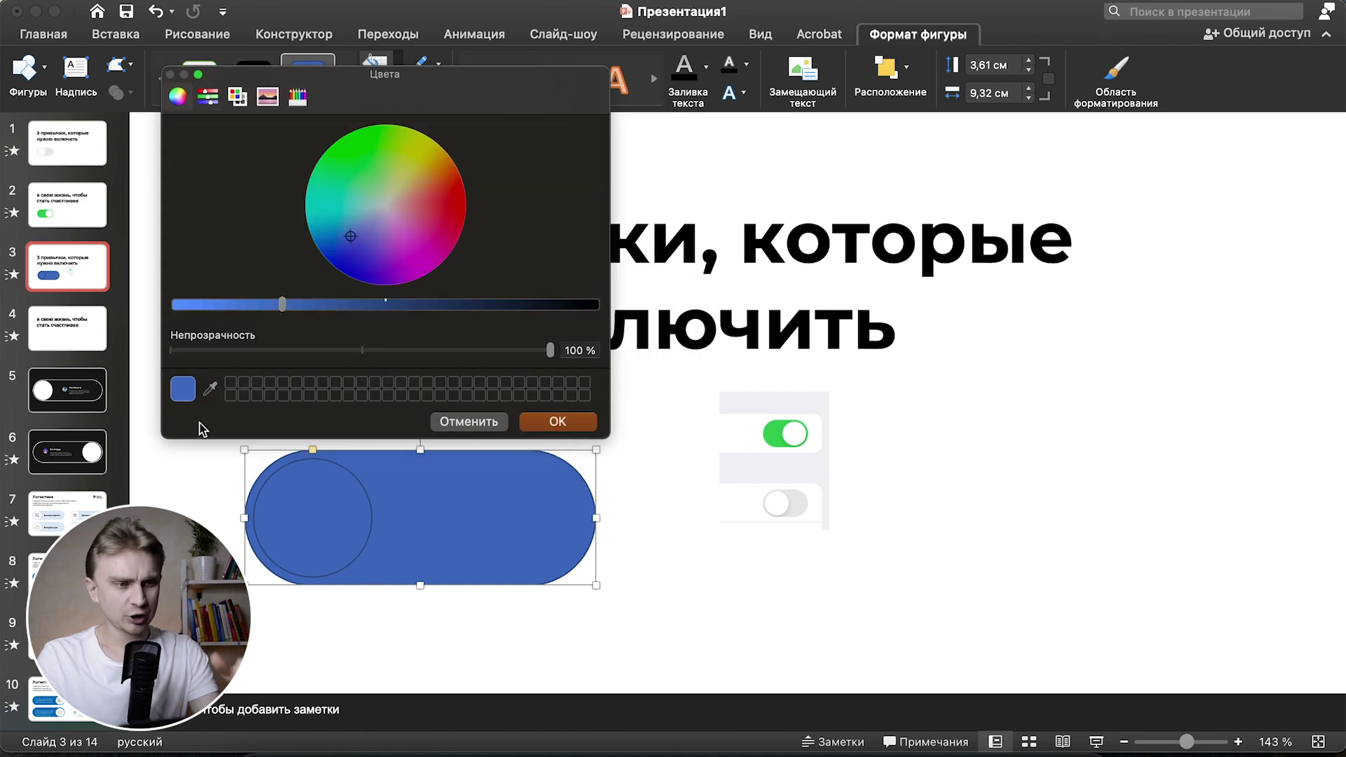
click(210, 387)
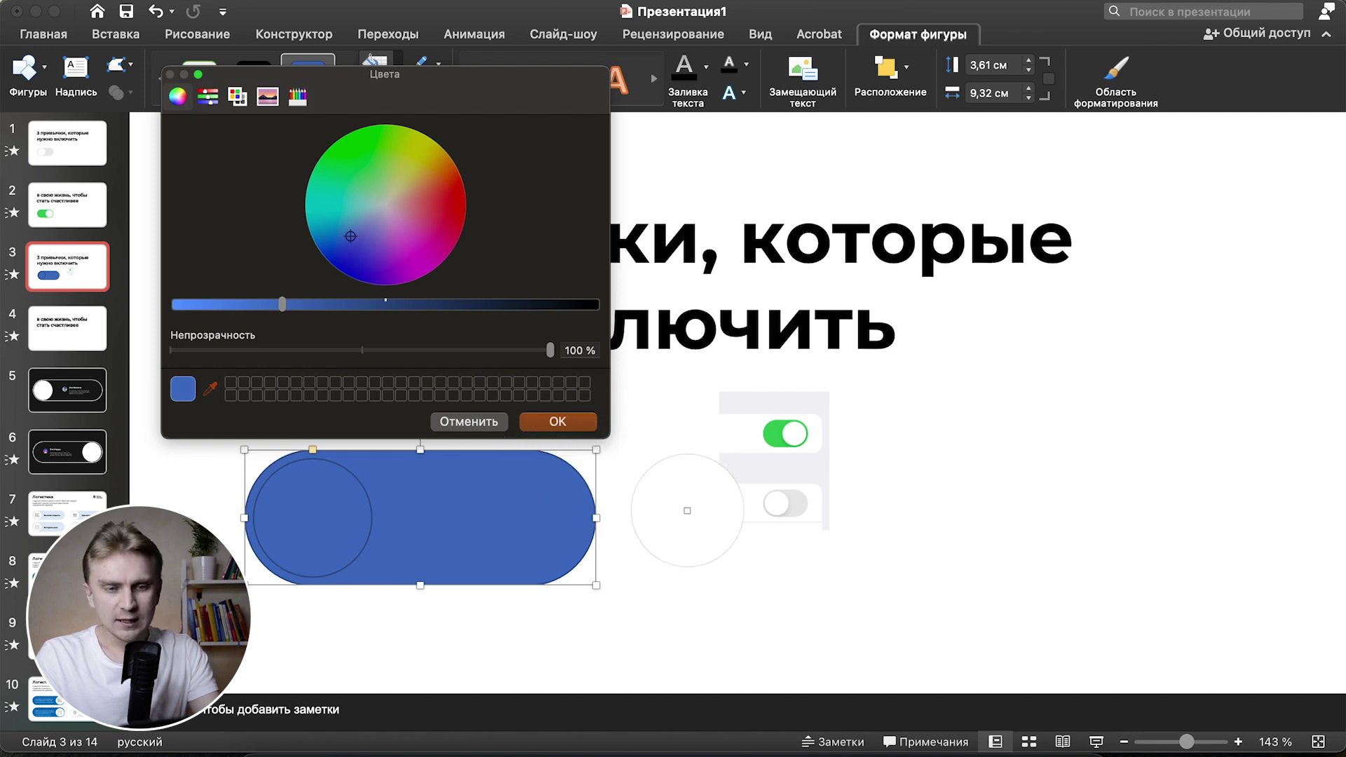
click(802, 511)
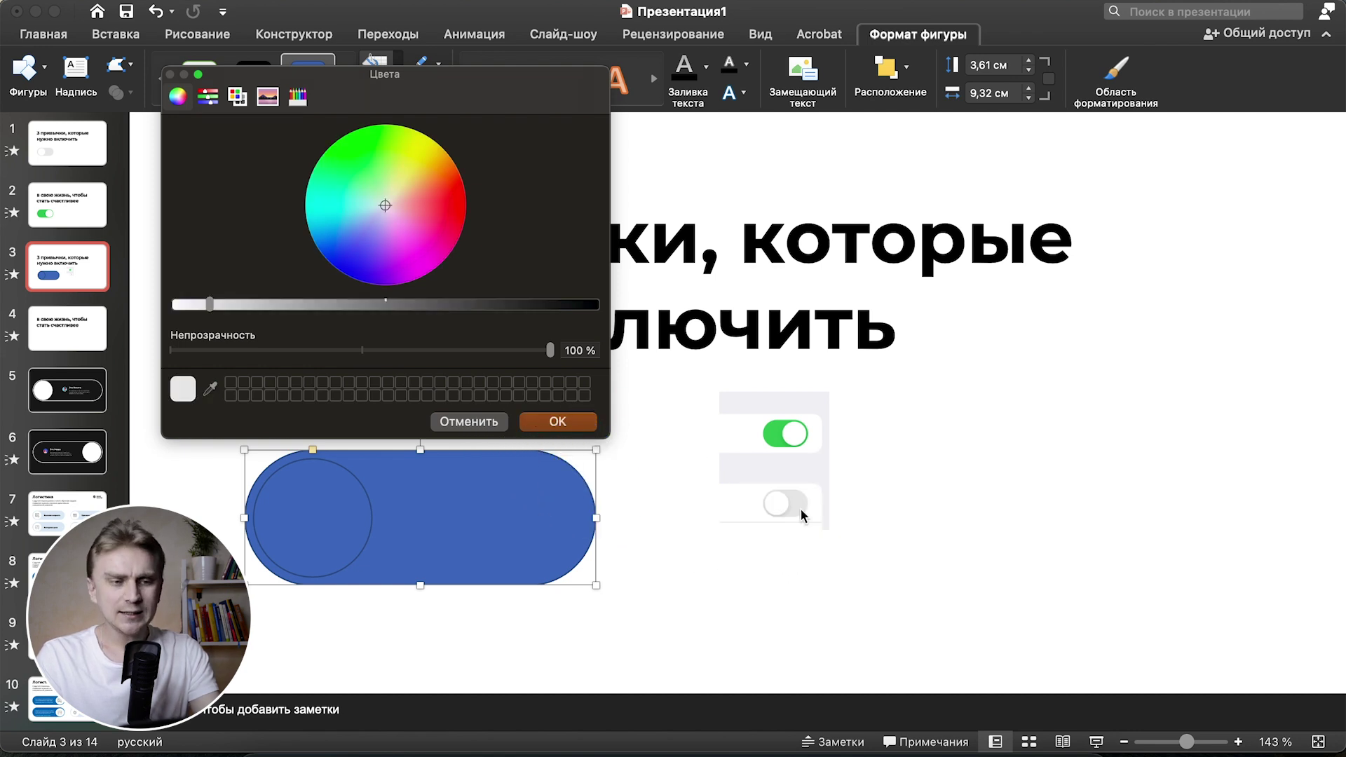
click(576, 428)
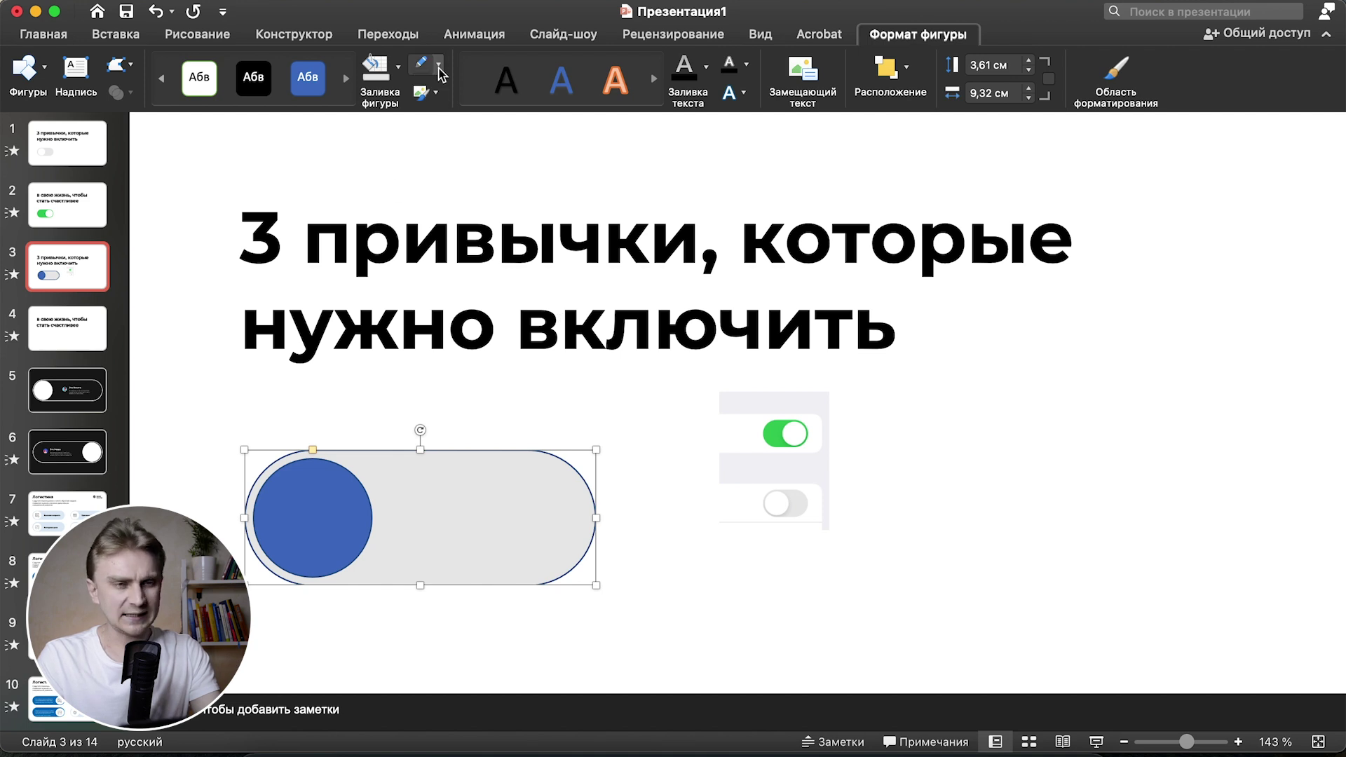
- Set the pill's outline to No Outline
click(439, 71)
click(529, 99)
click(677, 600)
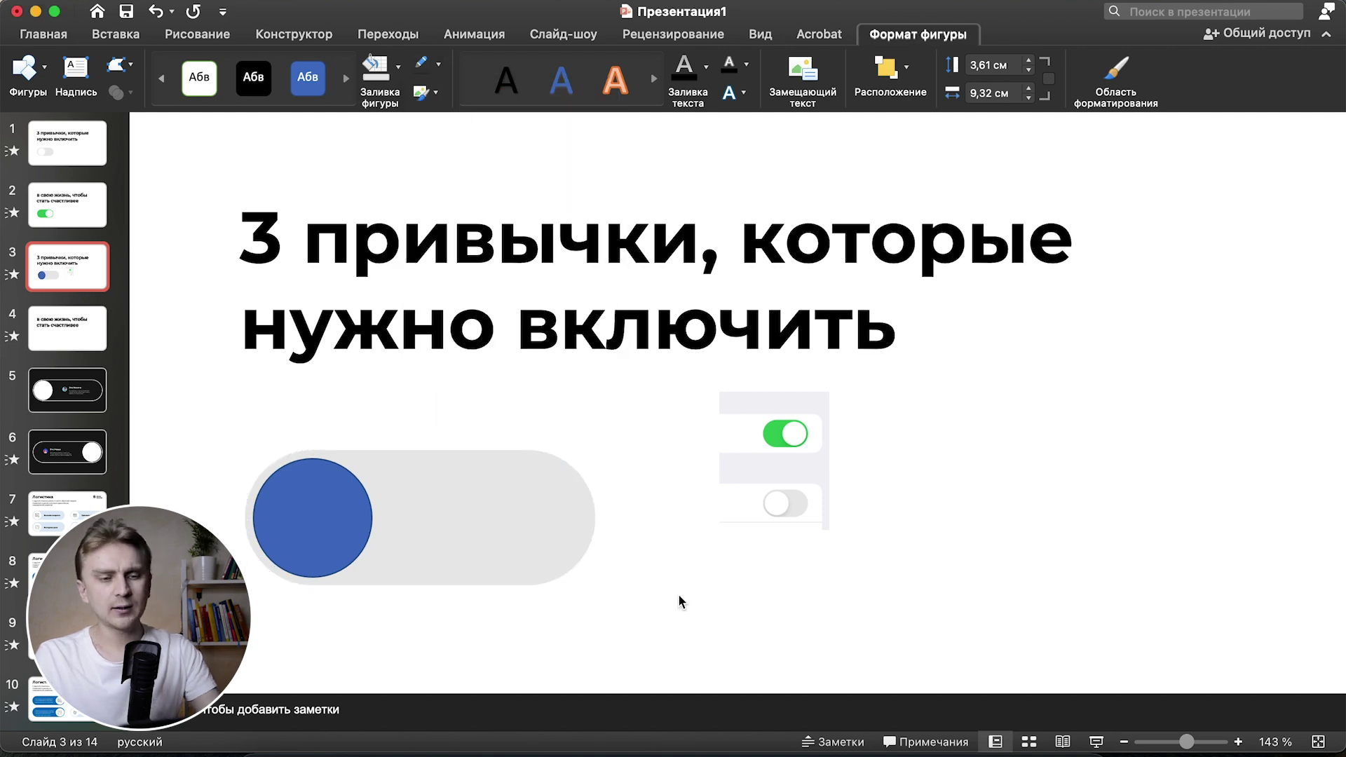
- Fill the knob circle with the white theme colour instead of blue
click(324, 510)
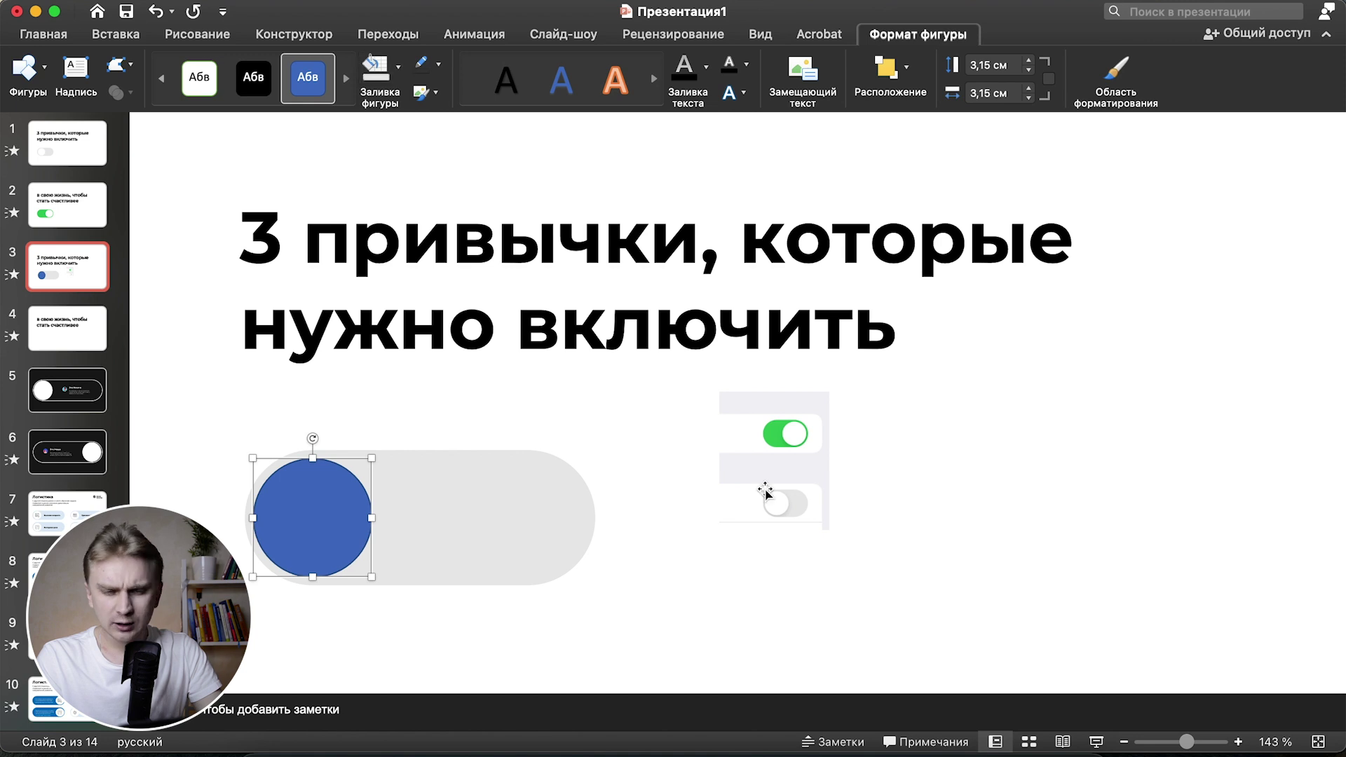
click(399, 68)
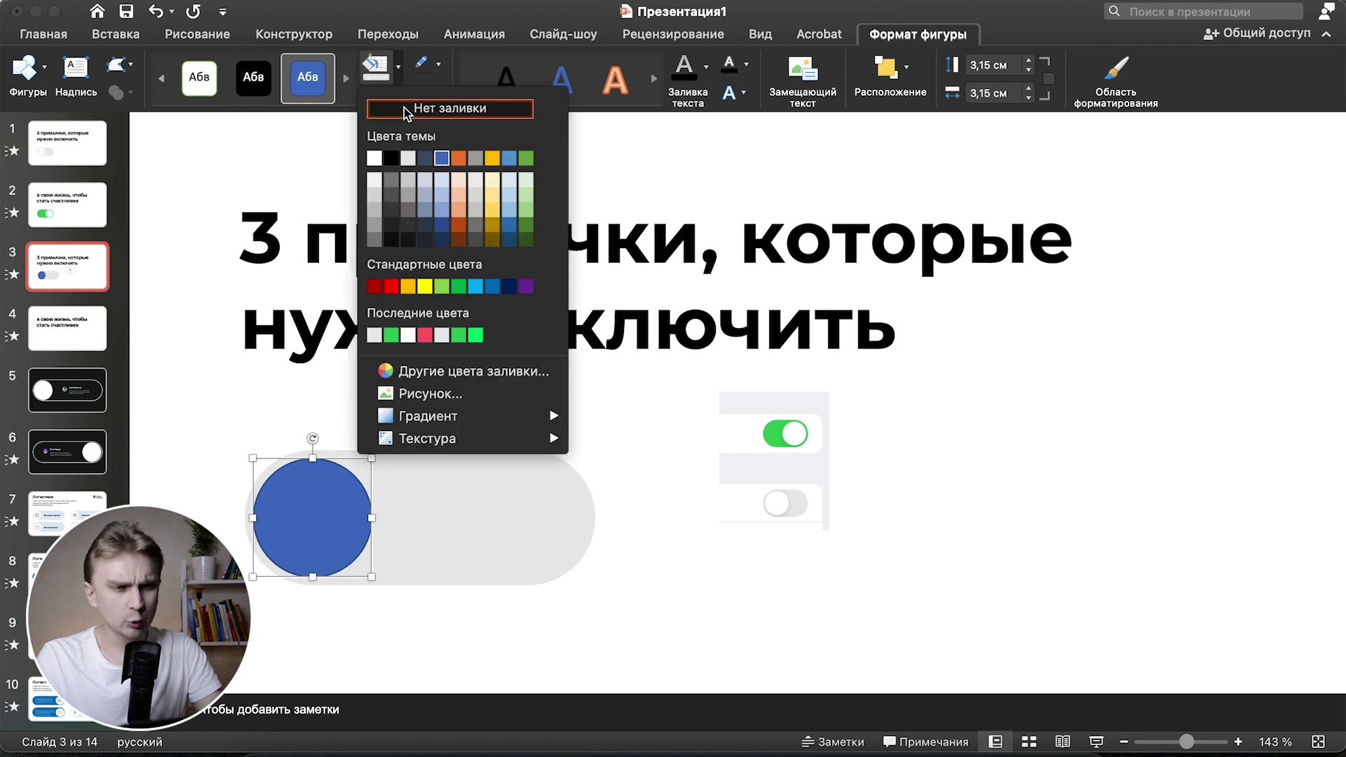
click(373, 158)
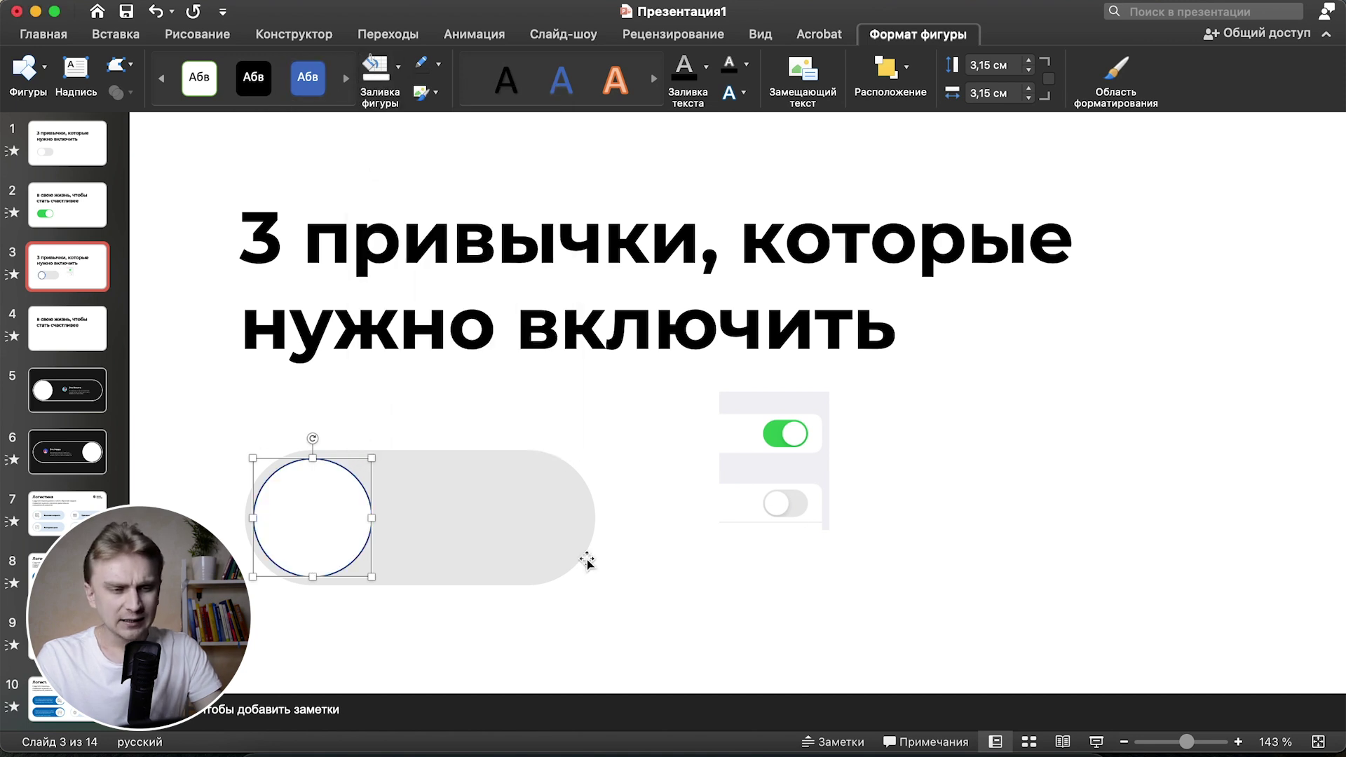
click(658, 596)
scroll(658, 596, up, 5)
scroll(658, 596, left, 2)
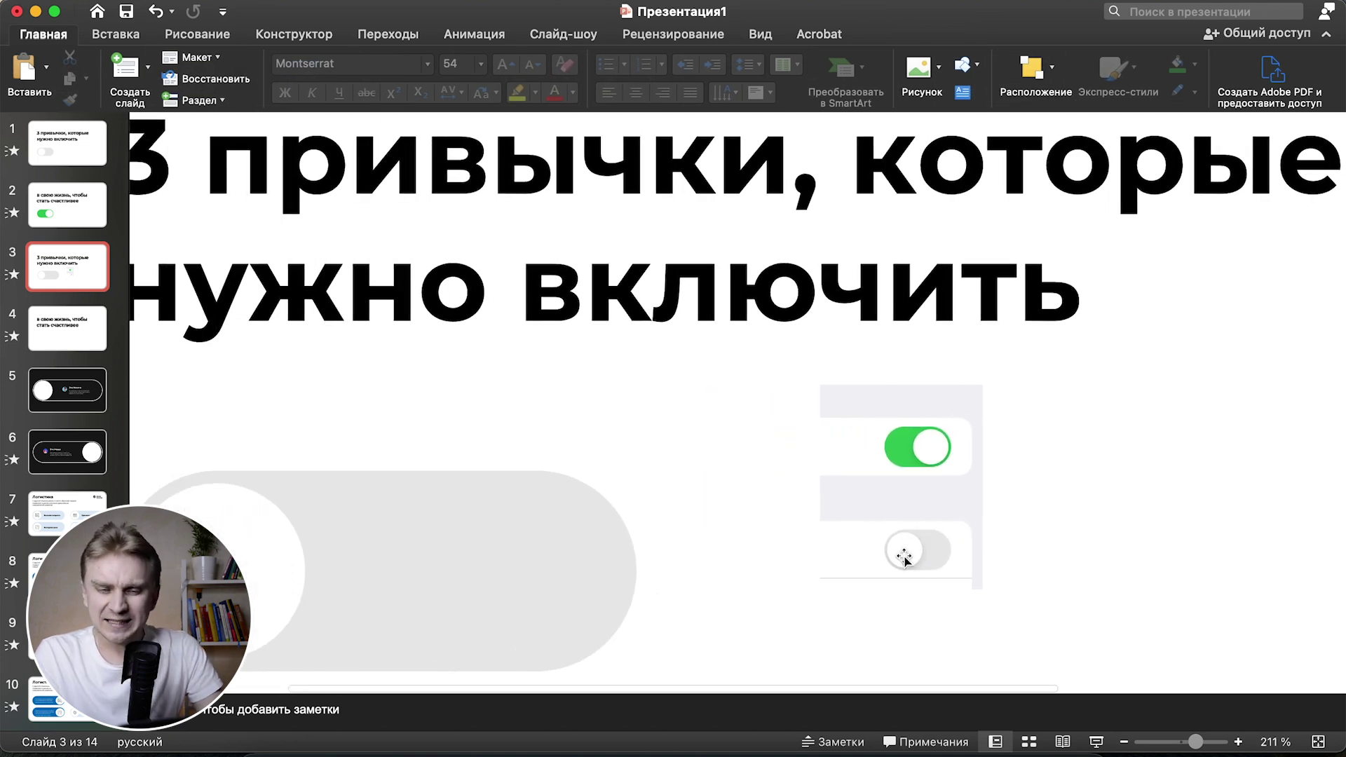
scroll(831, 586, down, 3)
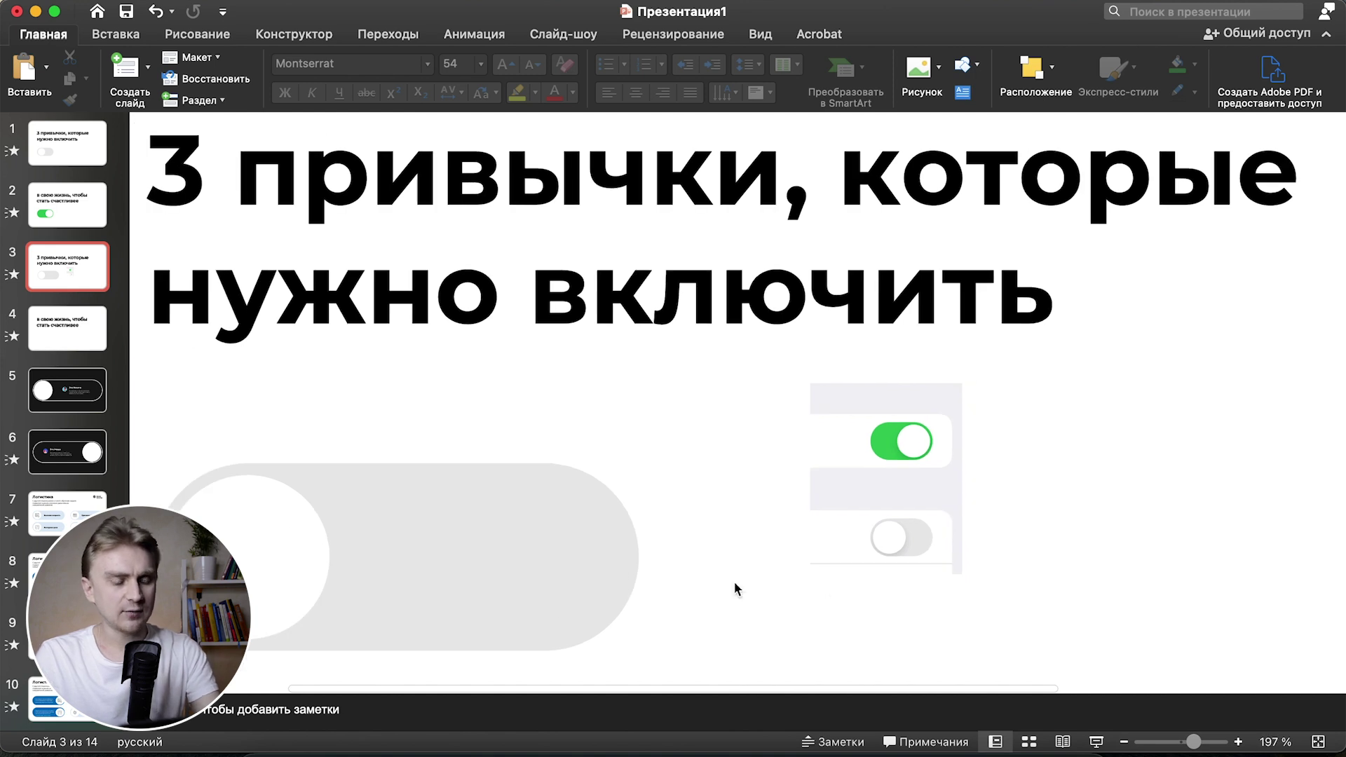
click(330, 530)
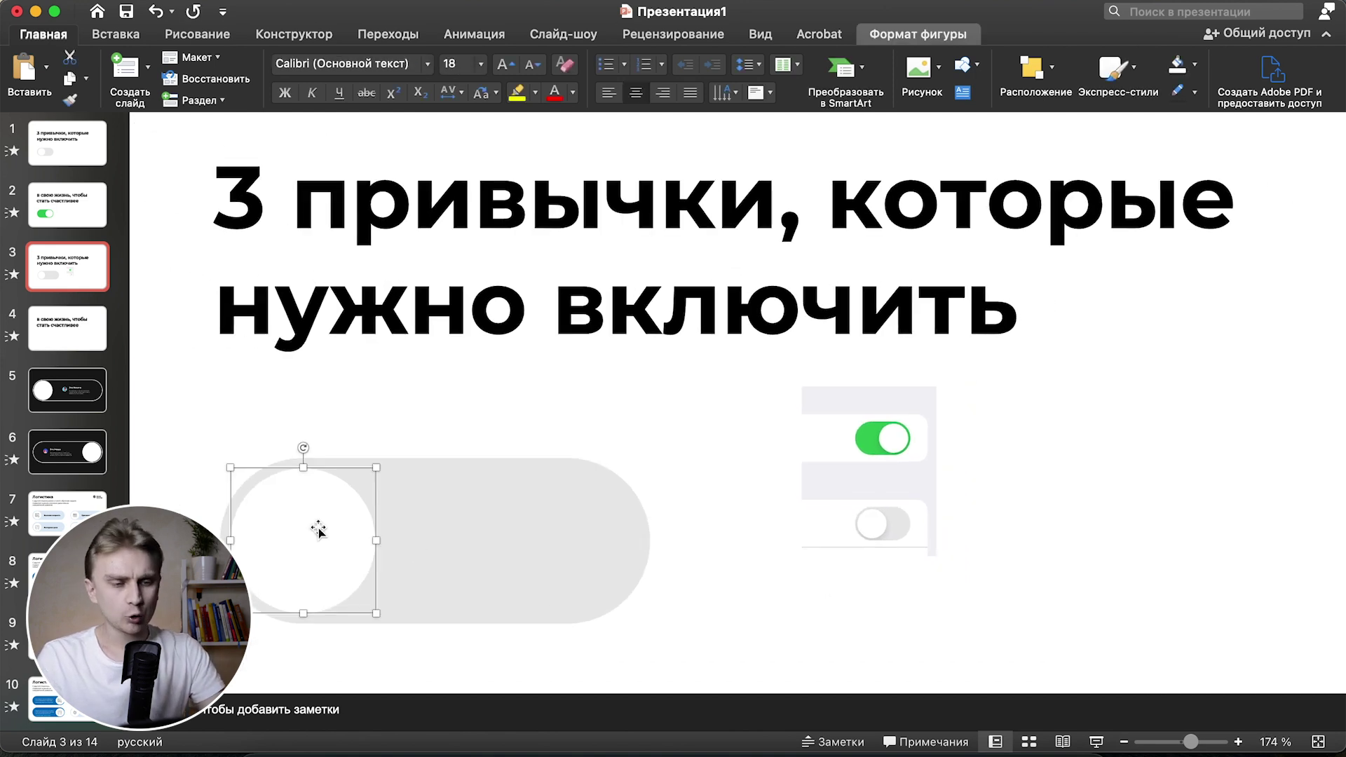
- Apply an outer shadow preset to the knob circle in the Format Shape Effects pane
right_click(318, 531)
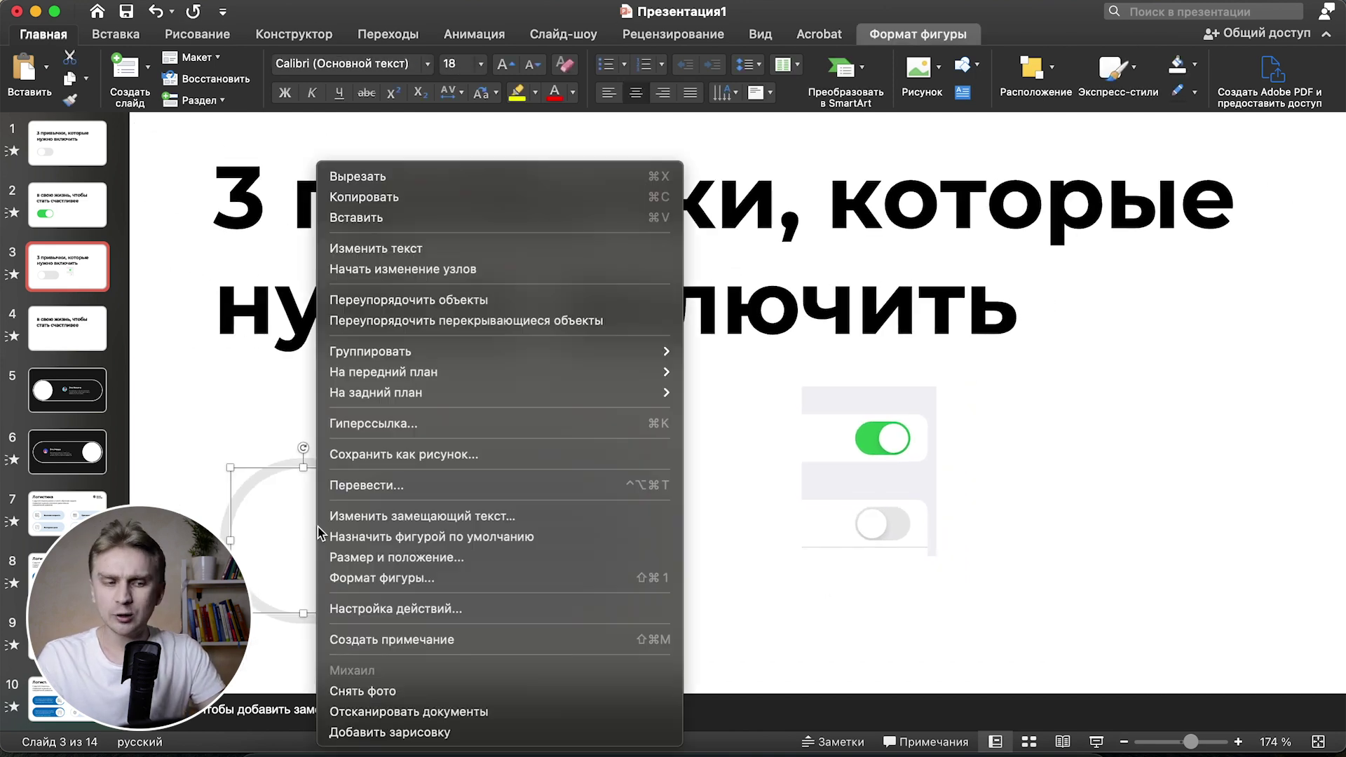
click(382, 578)
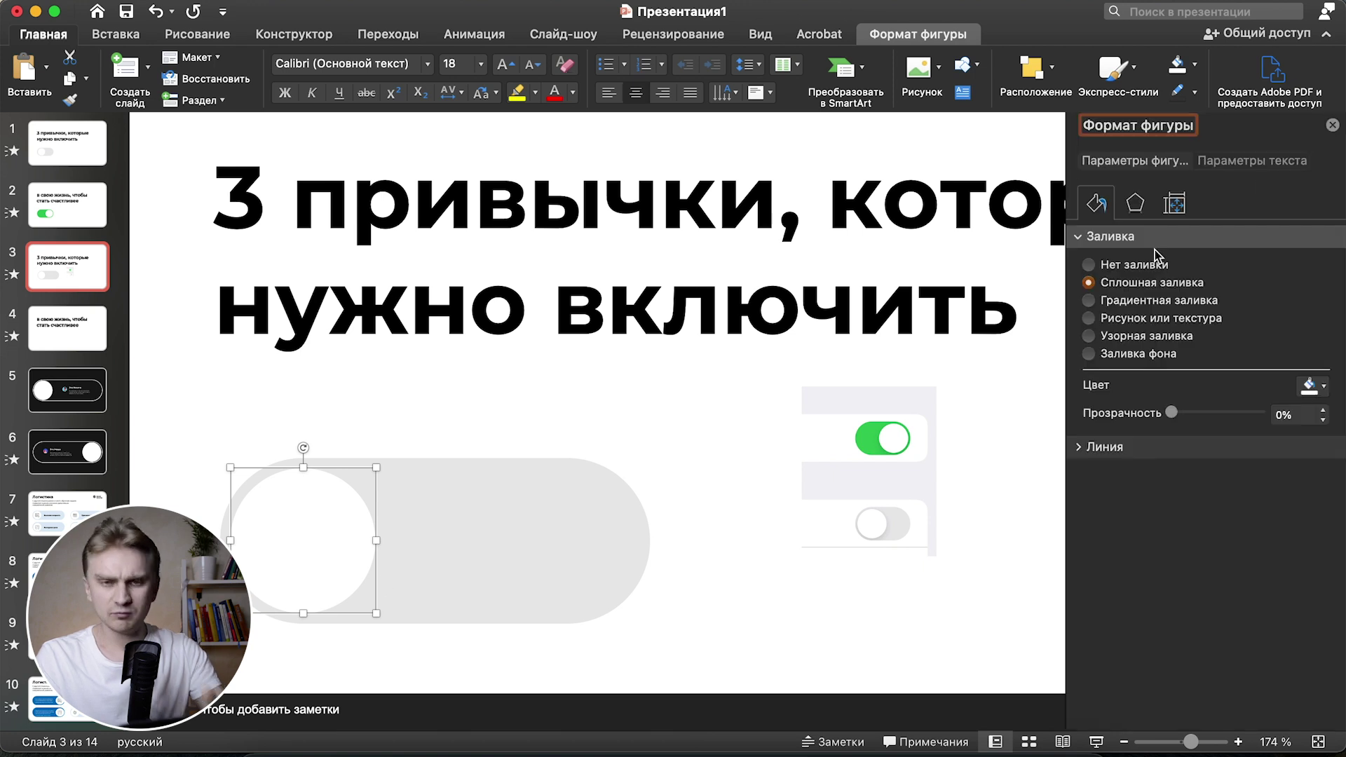
click(1135, 204)
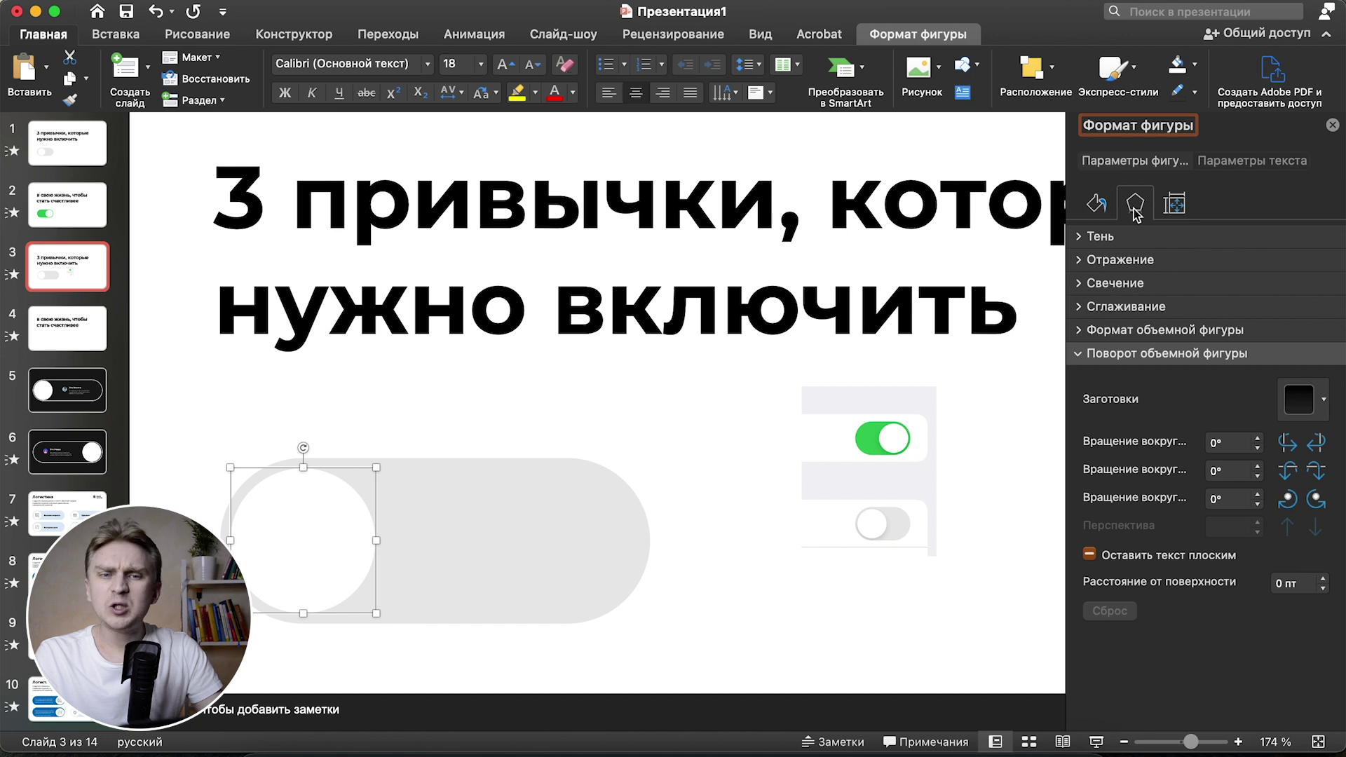
click(1091, 354)
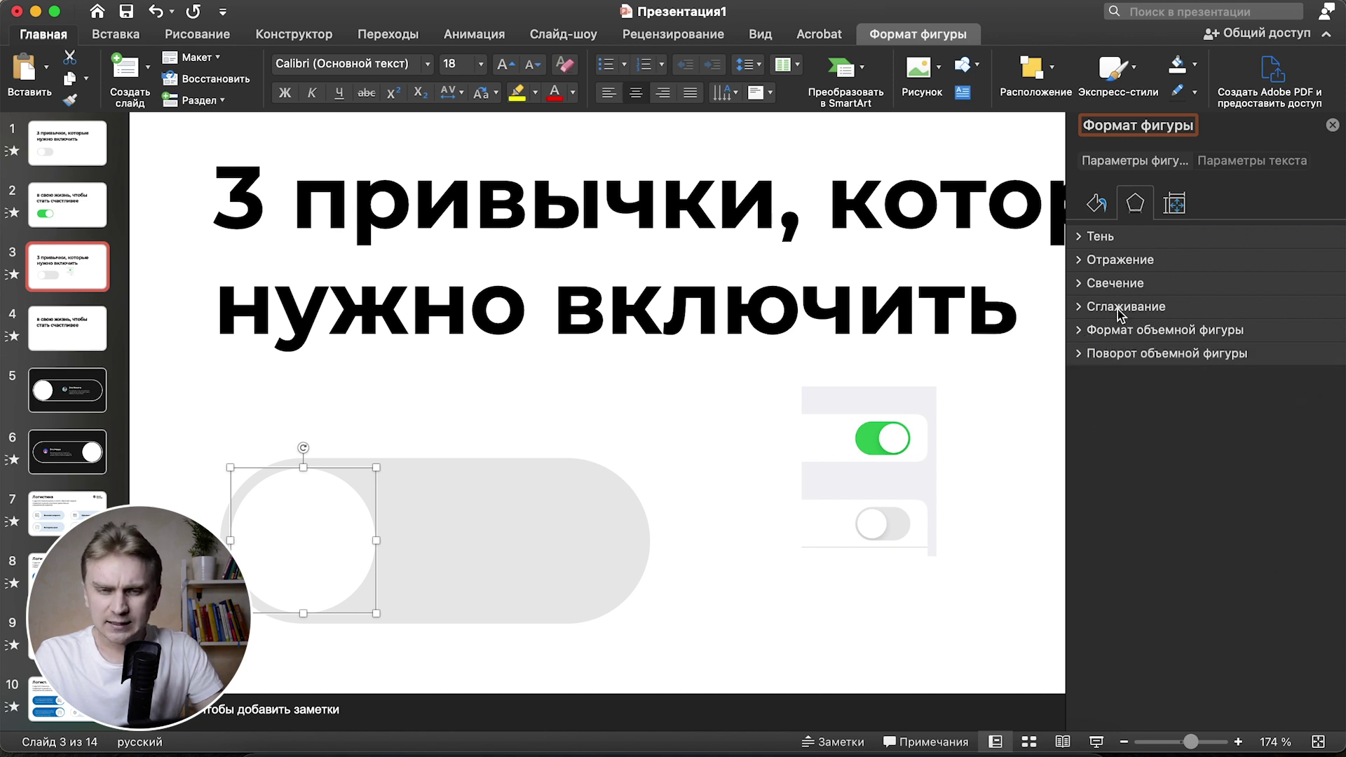
click(1104, 239)
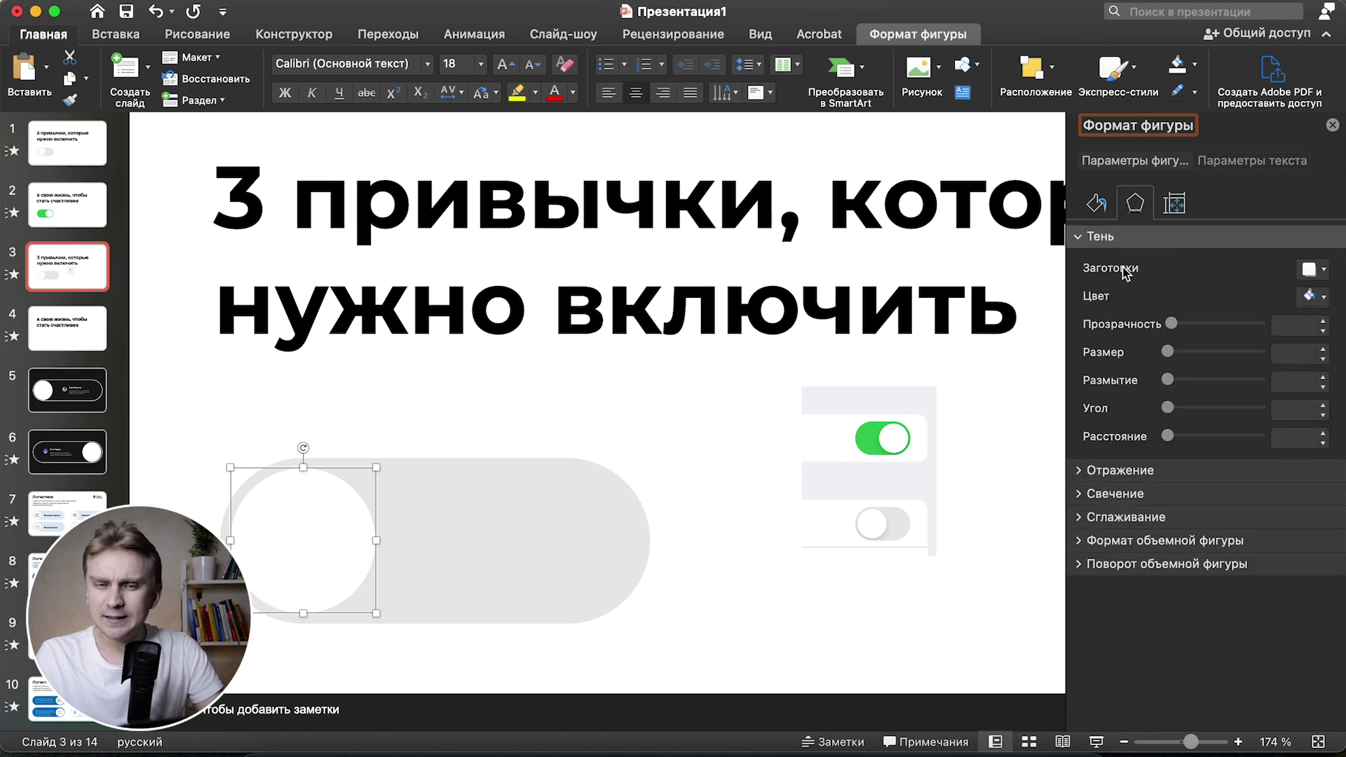
click(1312, 269)
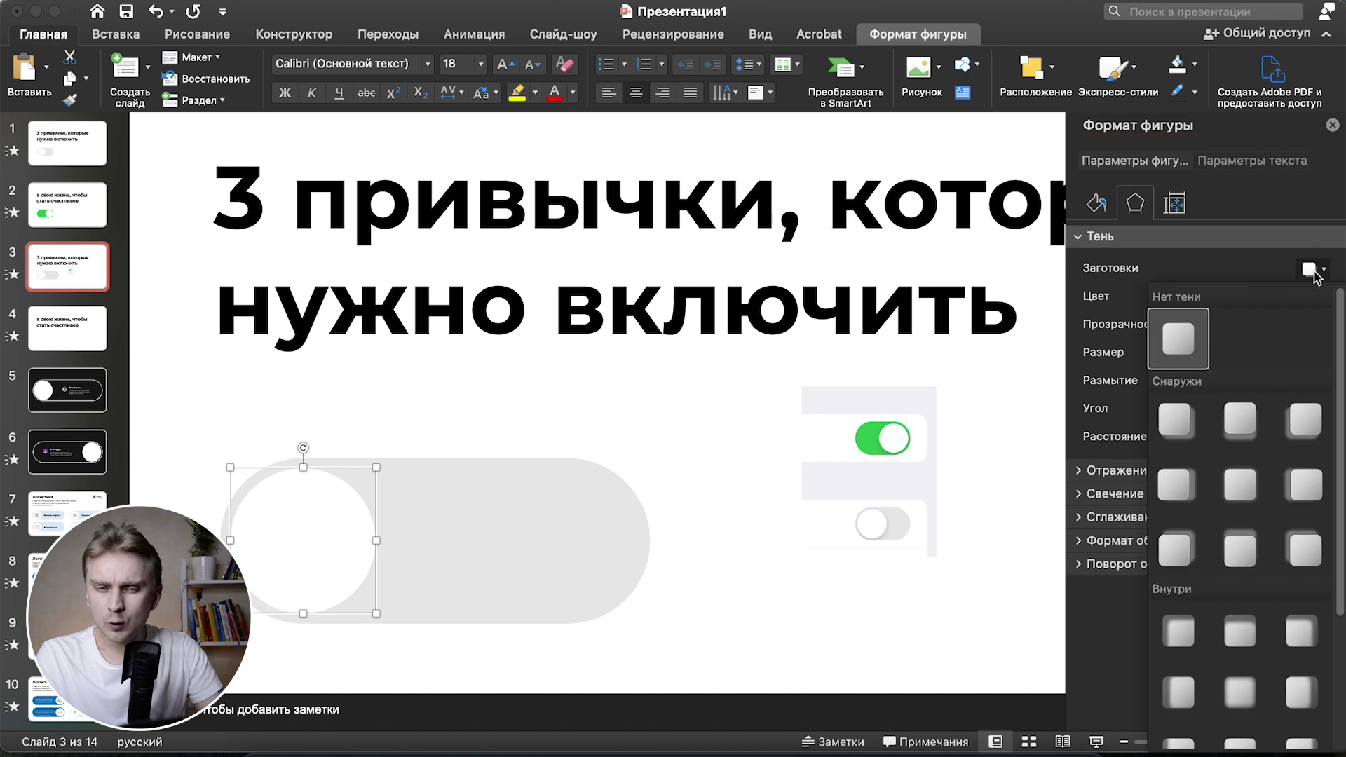
click(1178, 485)
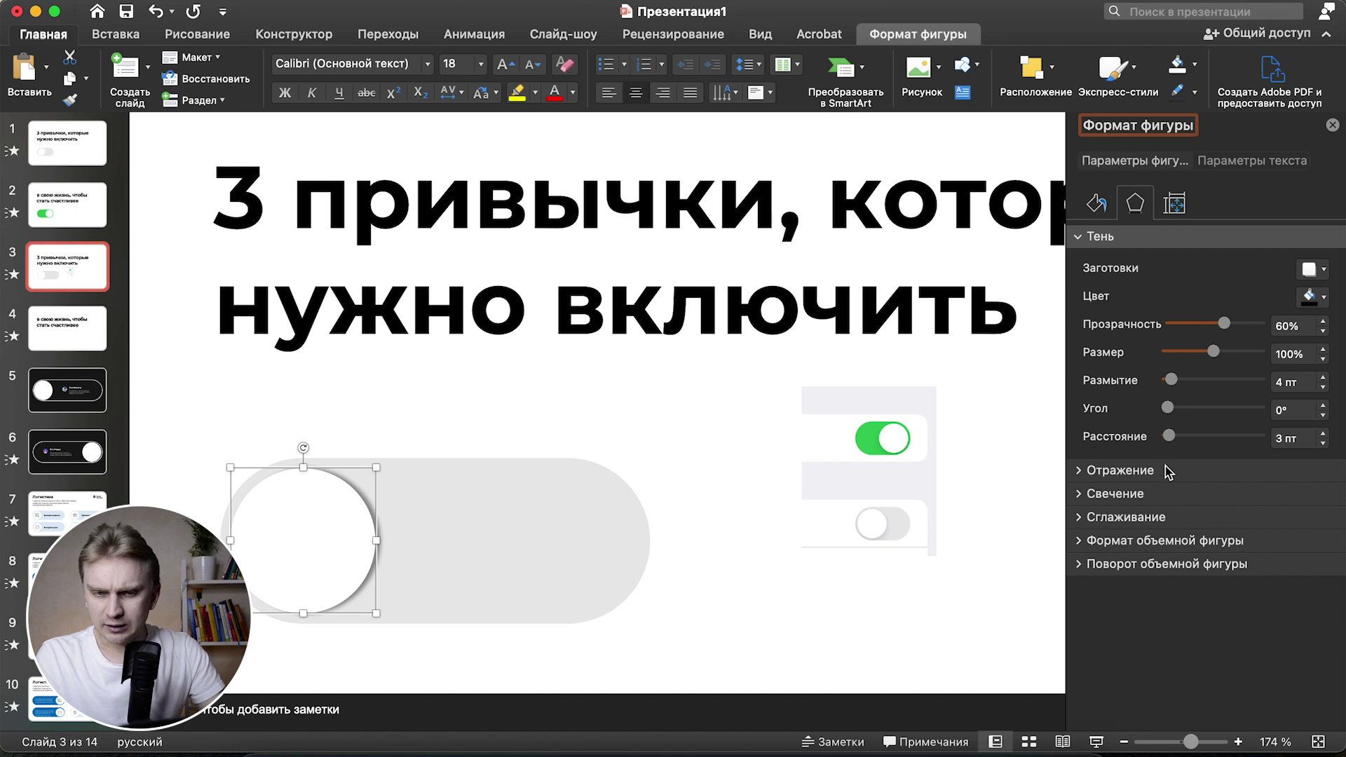
- Set the shadow to 1 pt distance, 101% size, 9 pt blur and 90% transparency
click(1323, 445)
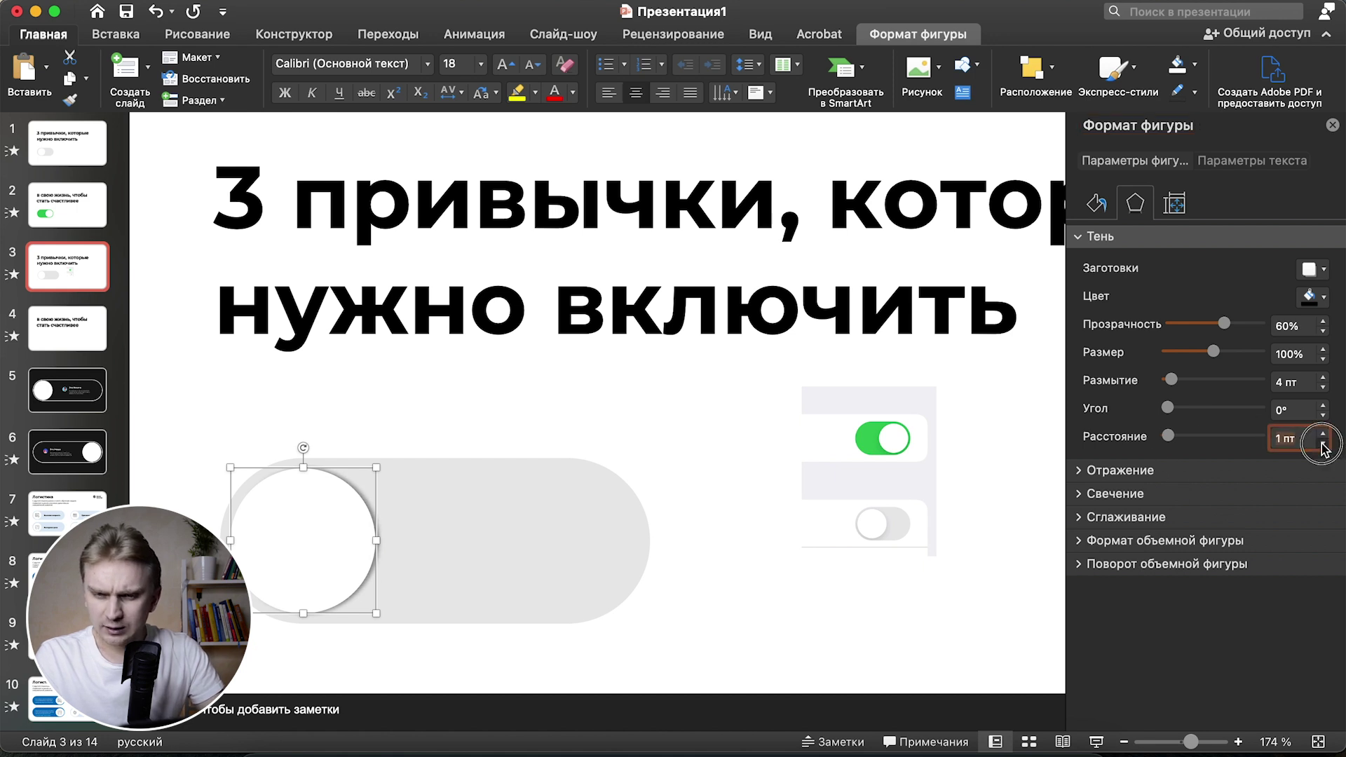
click(1323, 445)
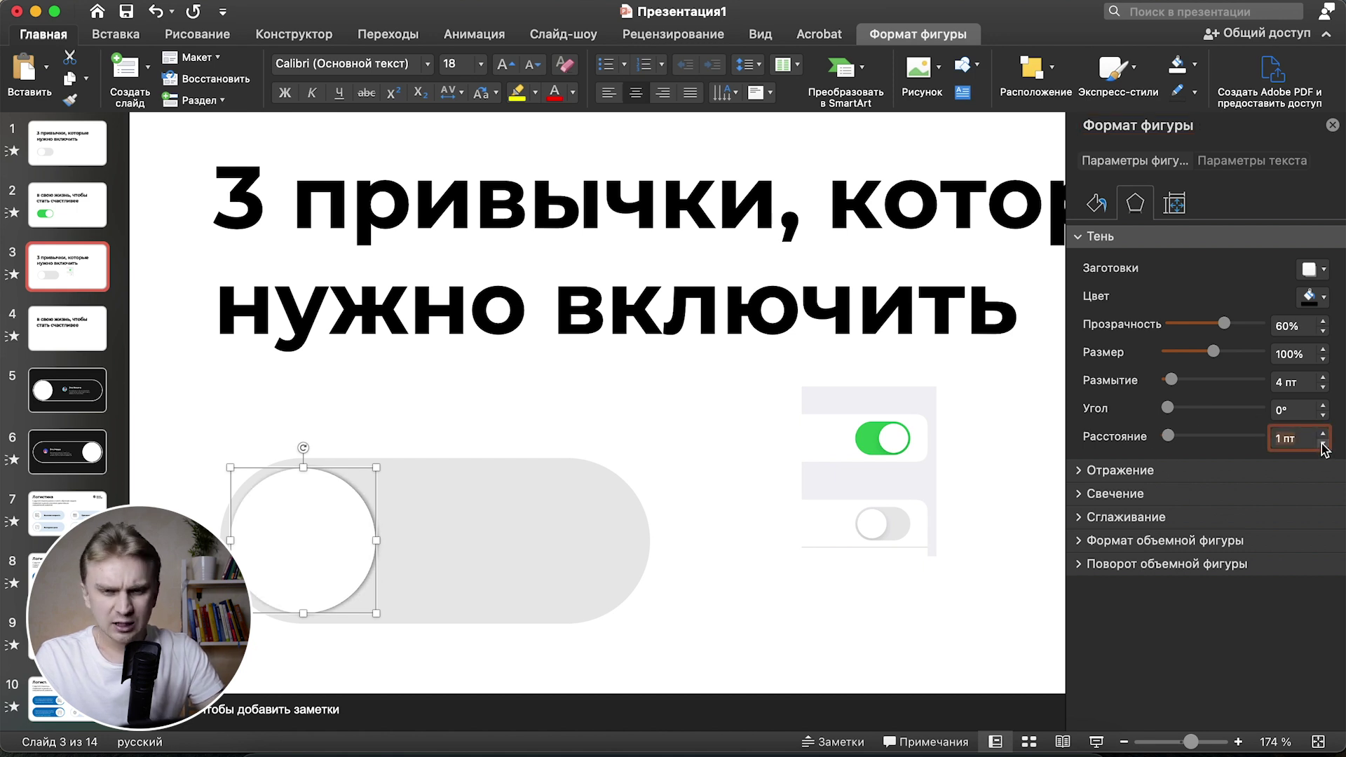
click(1323, 349)
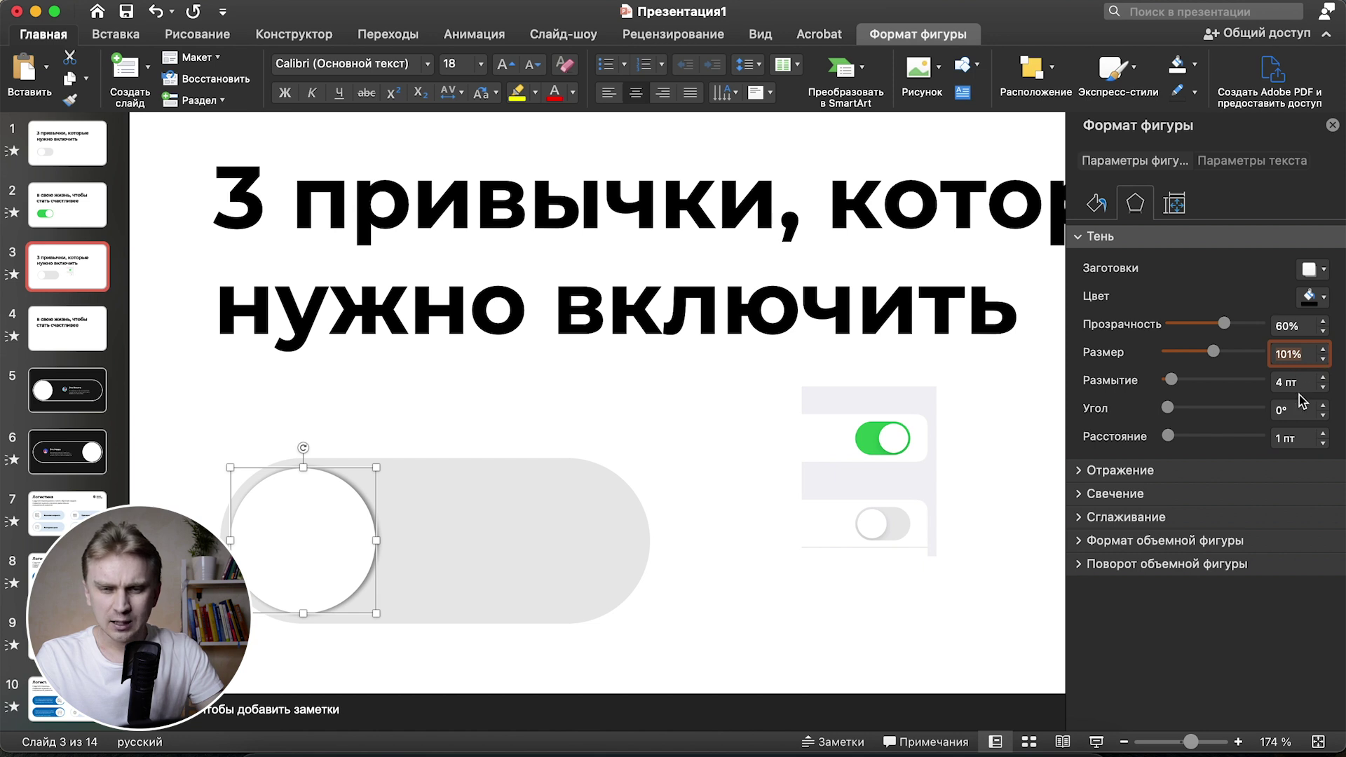
drag(1171, 379, 1183, 385)
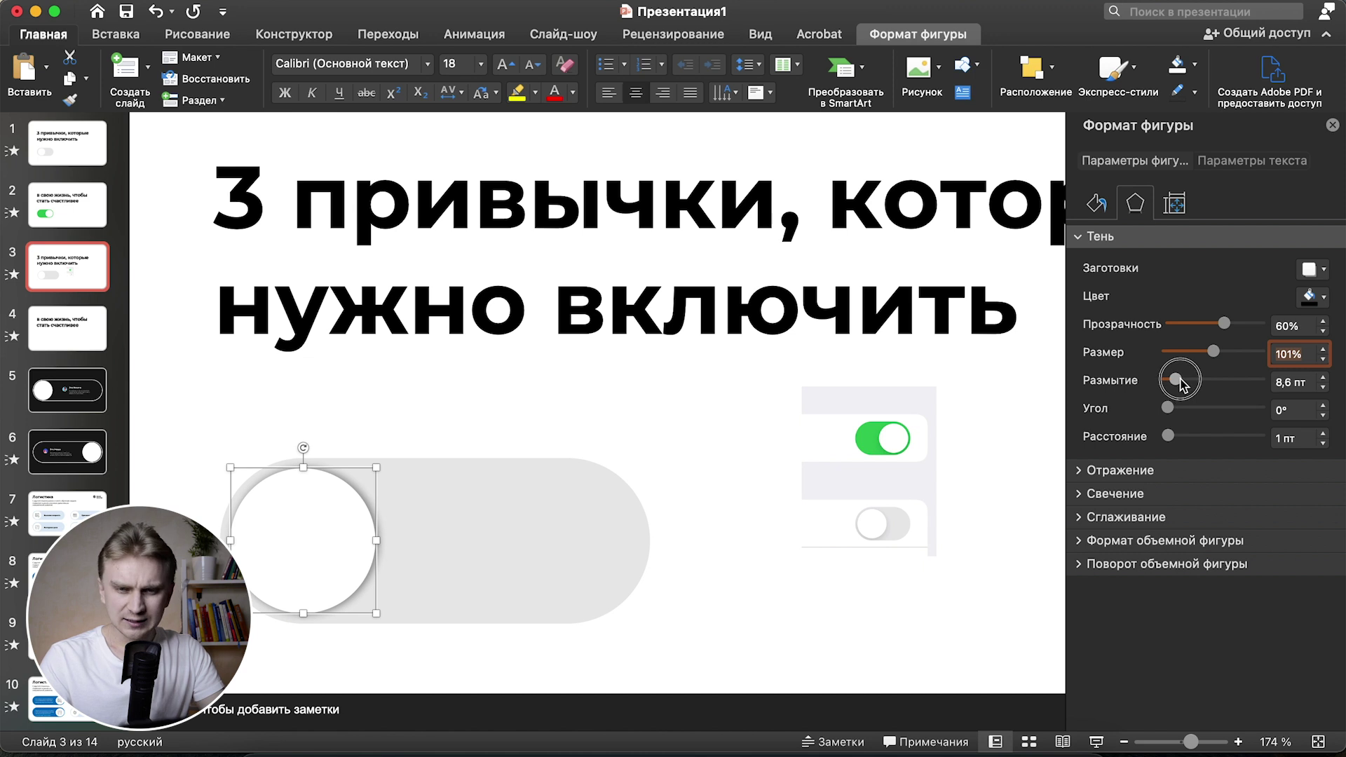
click(1225, 325)
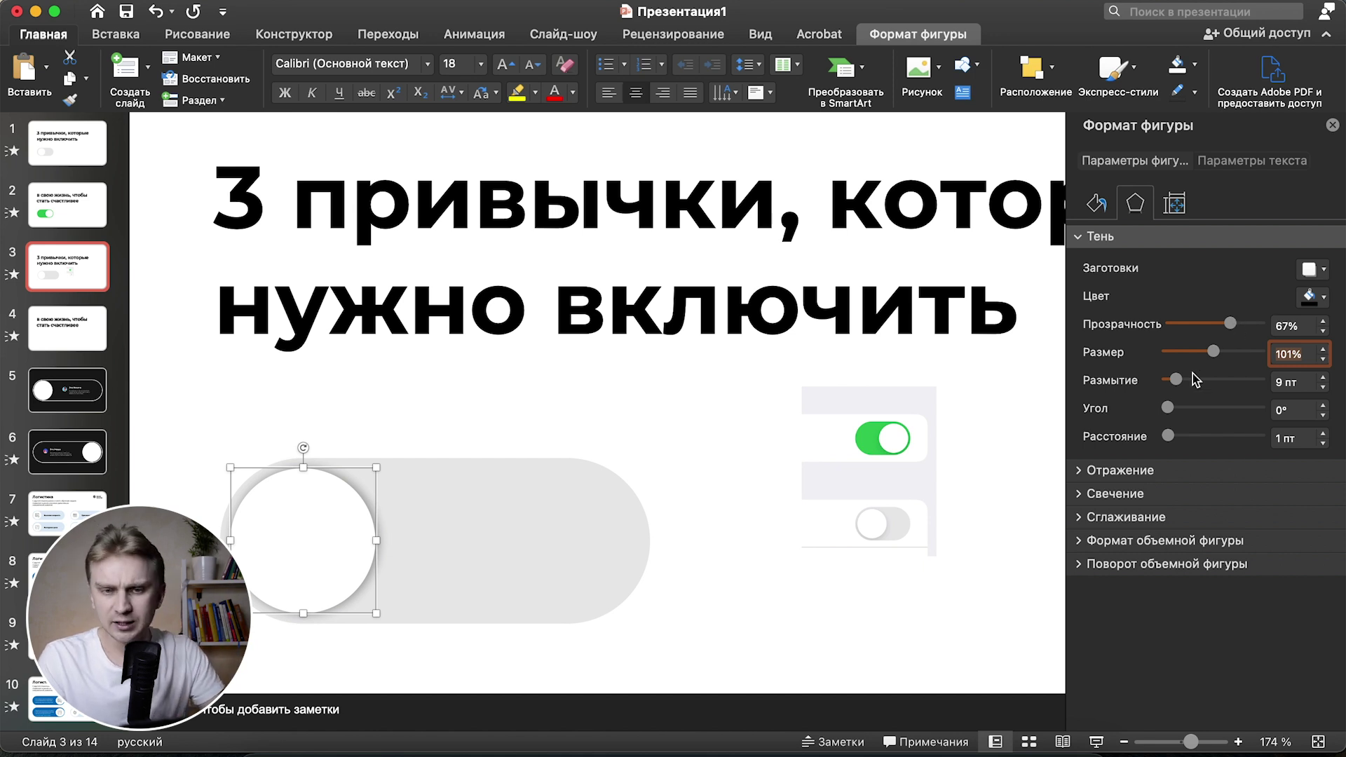
drag(1230, 324, 1250, 325)
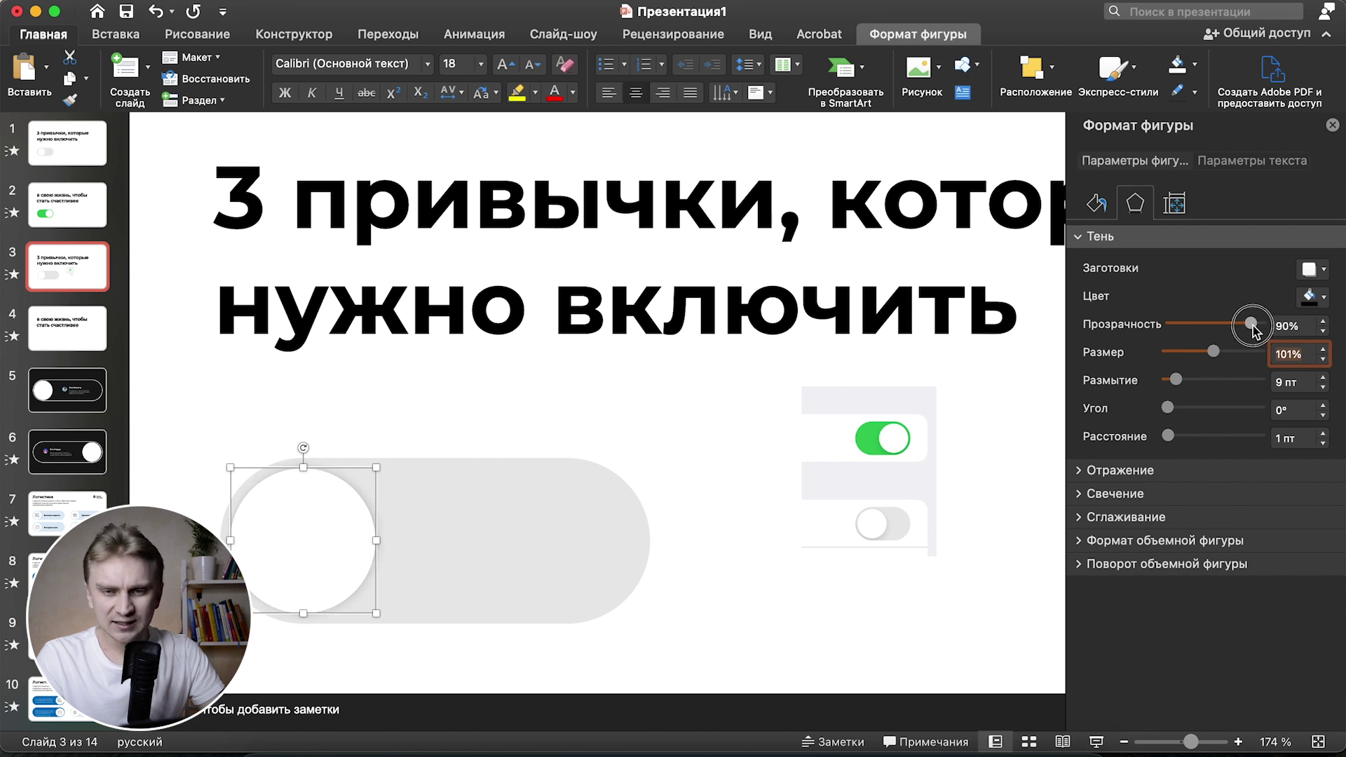
- Close the formatting pane, select the grey track and switch slide guides back on
click(304, 667)
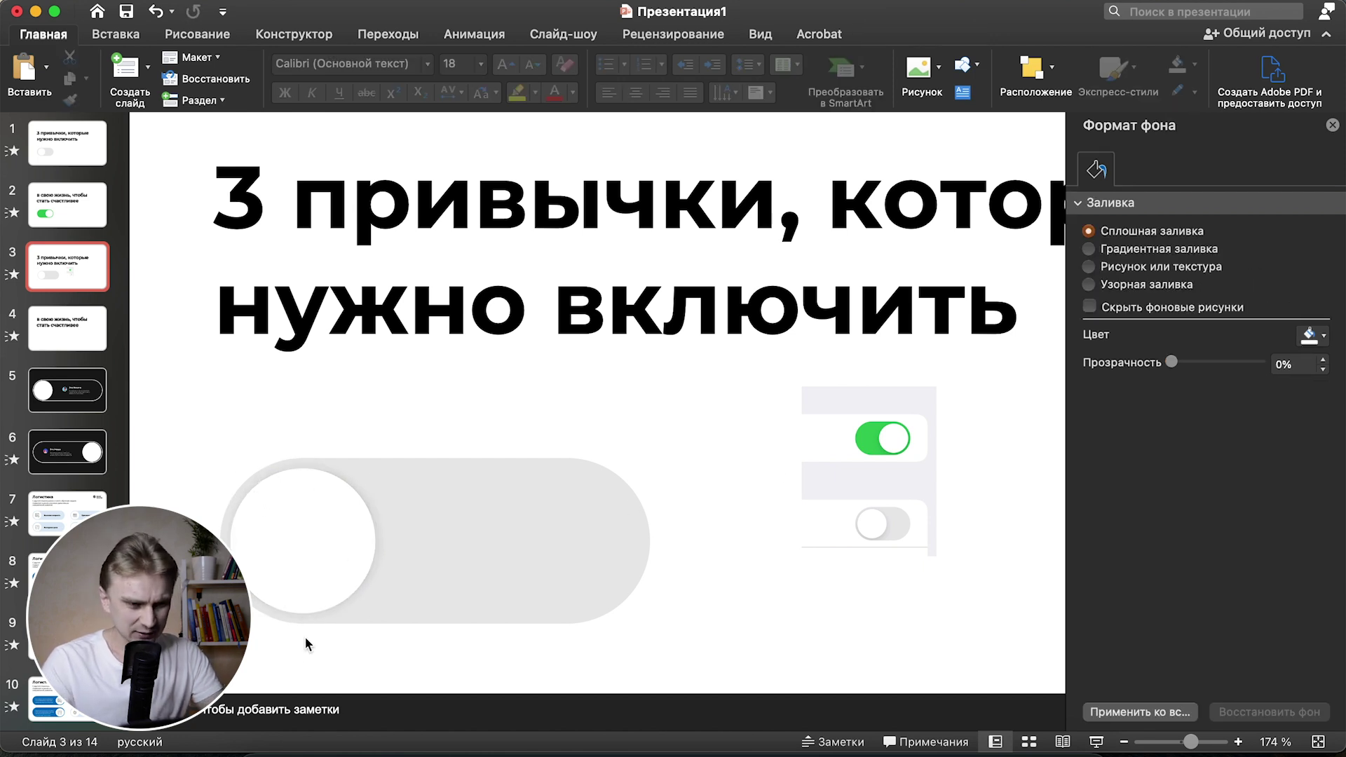
scroll(561, 533, down, 3)
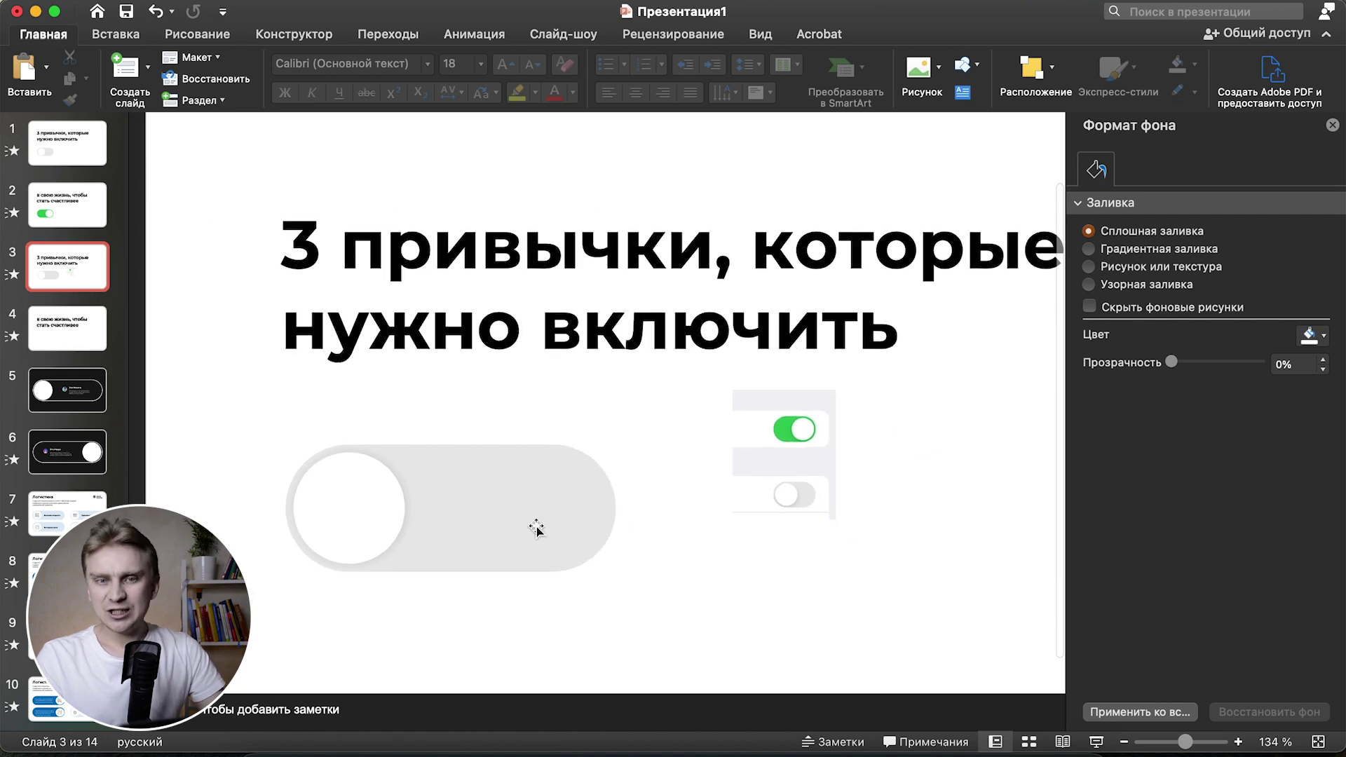
scroll(915, 464, down, 2)
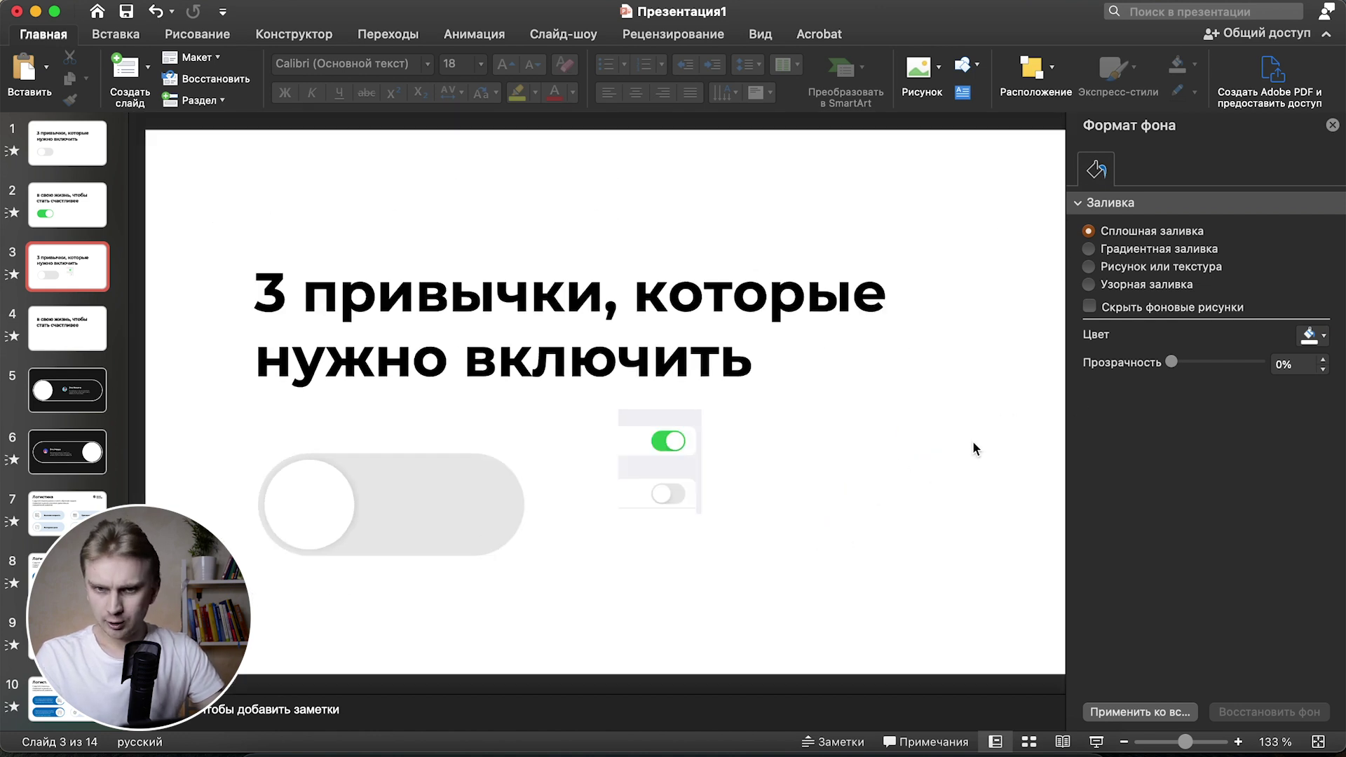
click(1332, 125)
click(595, 520)
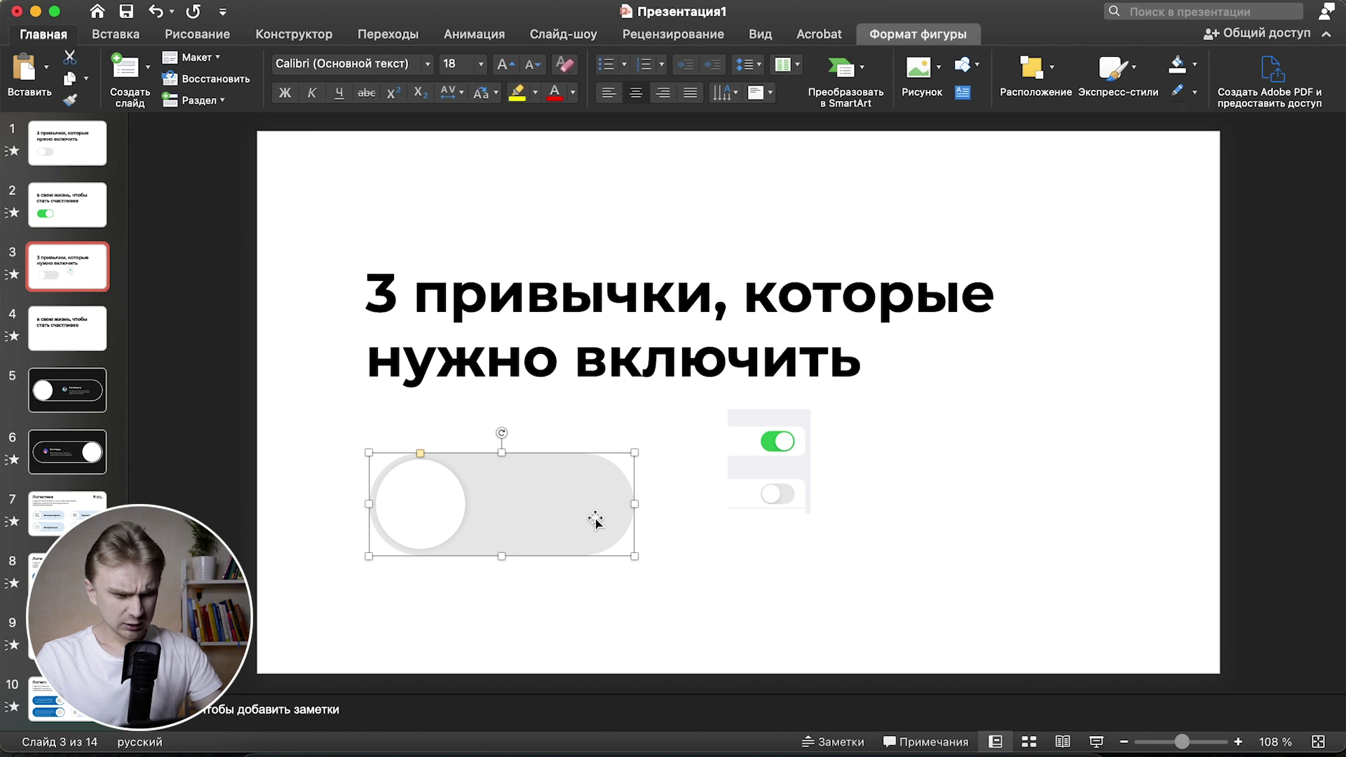
click(761, 34)
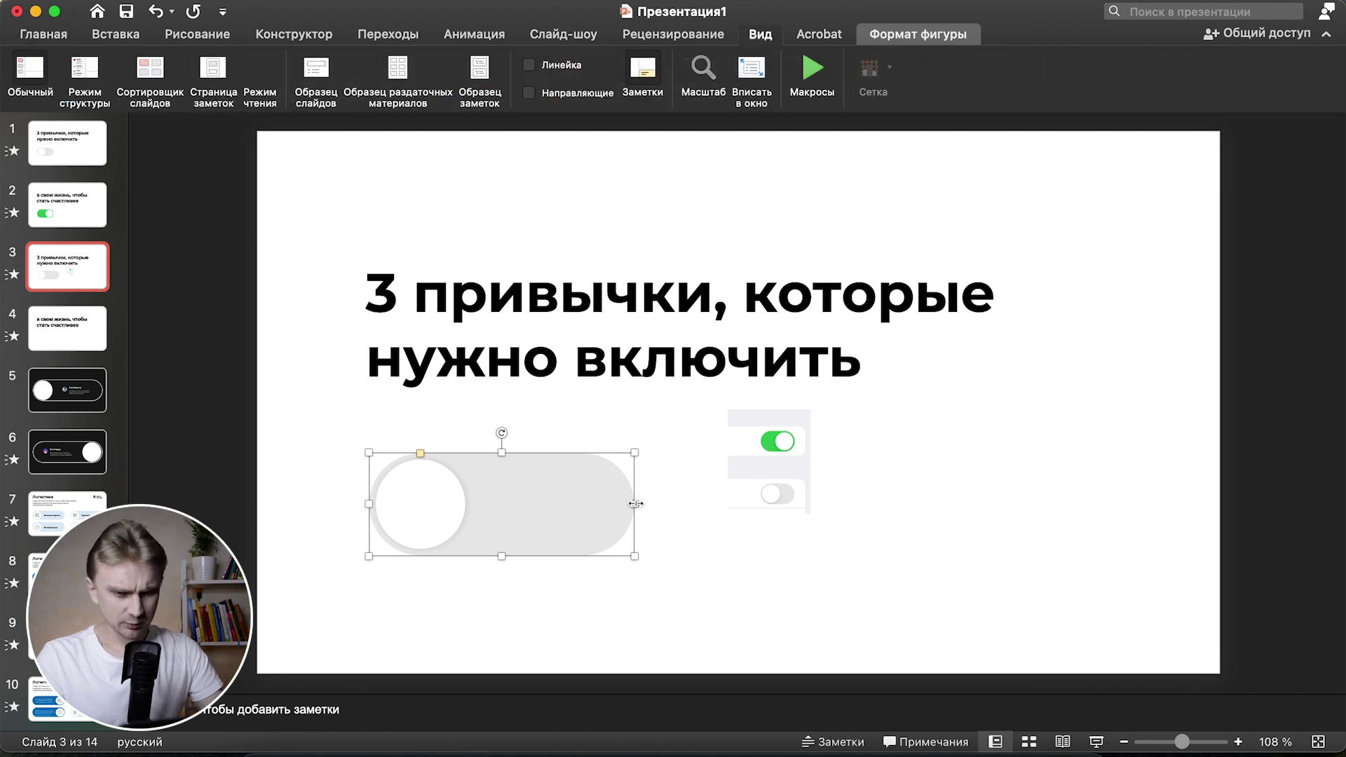
drag(635, 503, 628, 504)
click(530, 93)
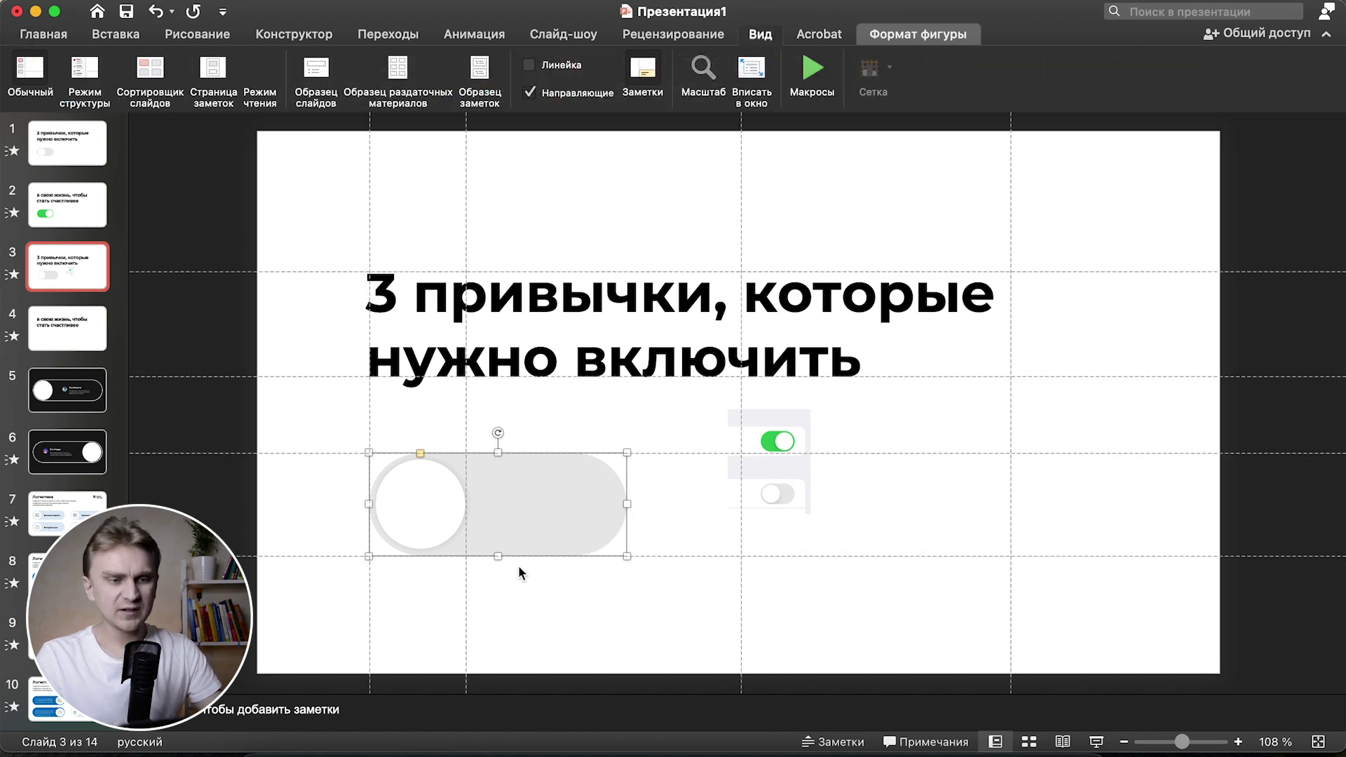
- Shorten the grey toggle track so its right end sits closer to the knob
drag(629, 504, 810, 503)
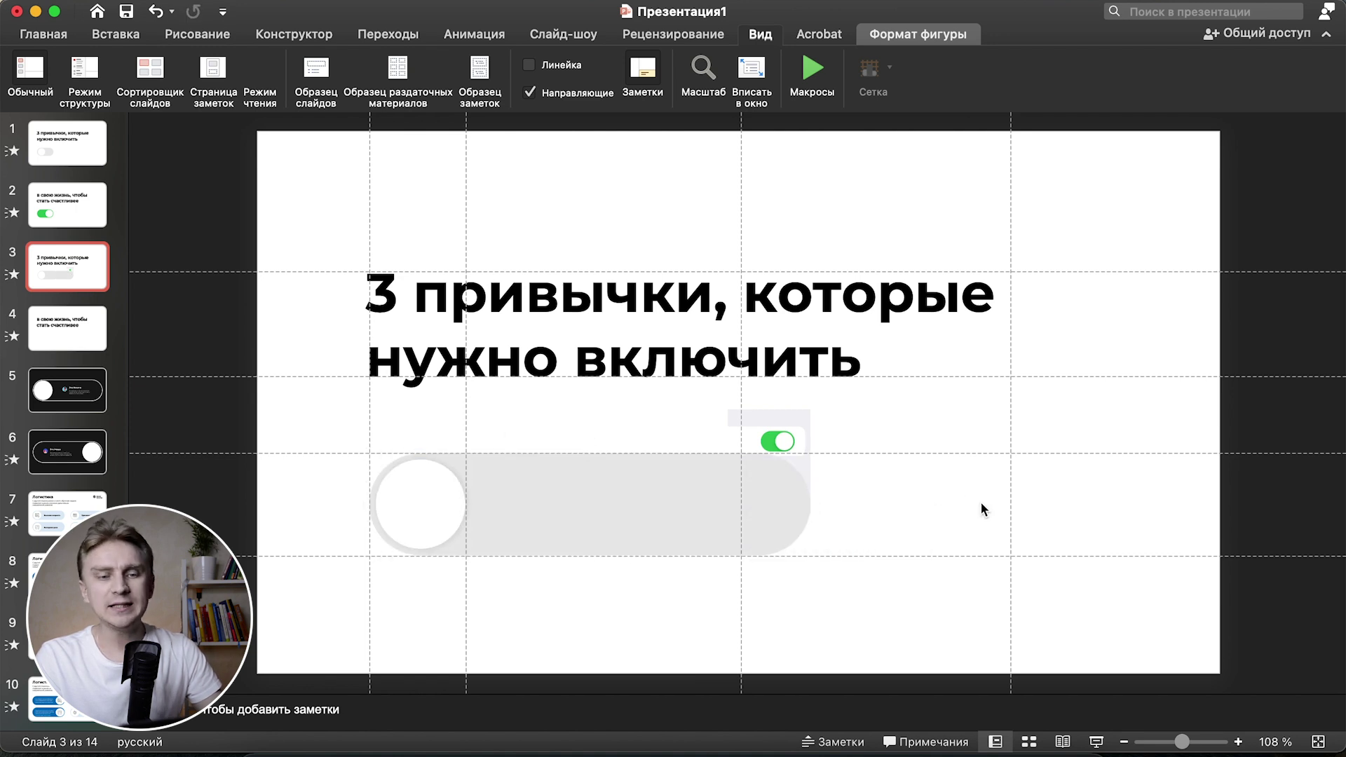
click(808, 500)
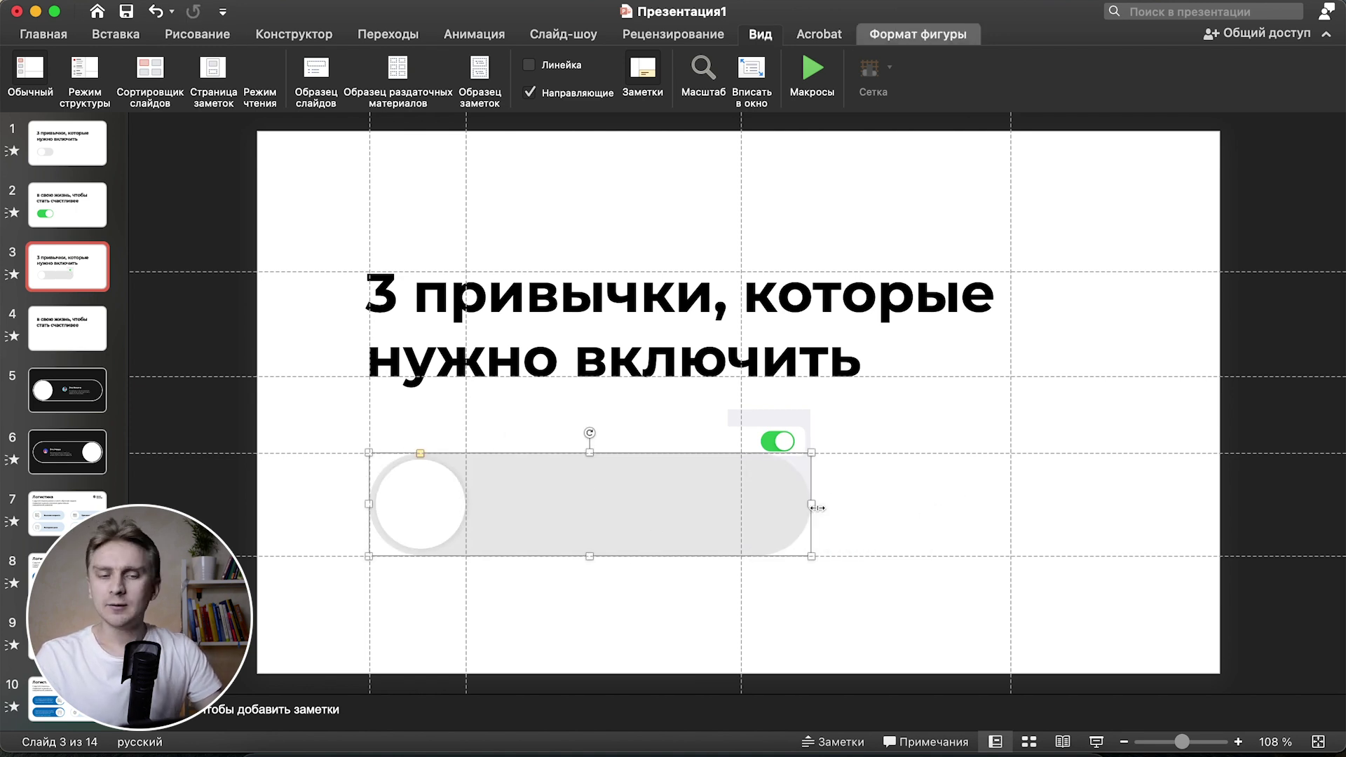
drag(812, 503, 580, 503)
click(617, 506)
click(551, 503)
click(624, 507)
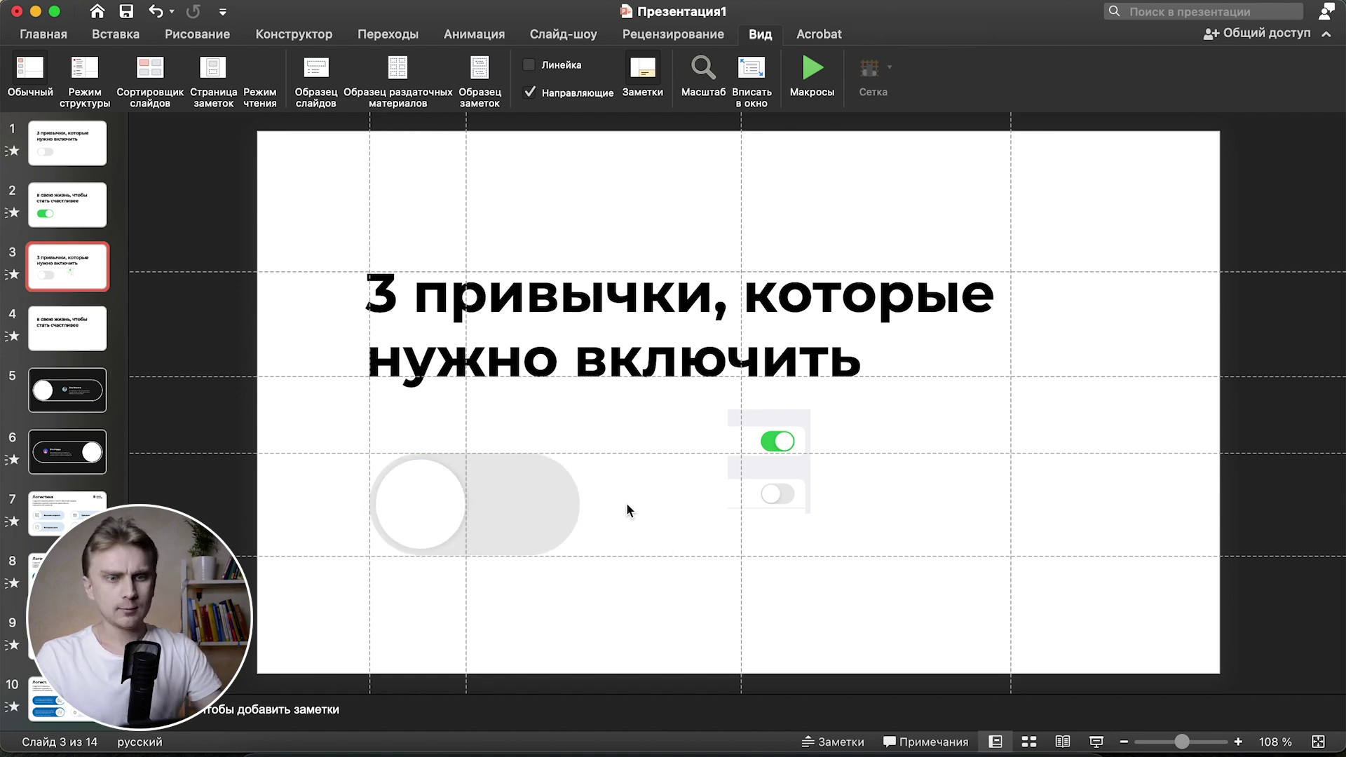
scroll(626, 503, down, 3)
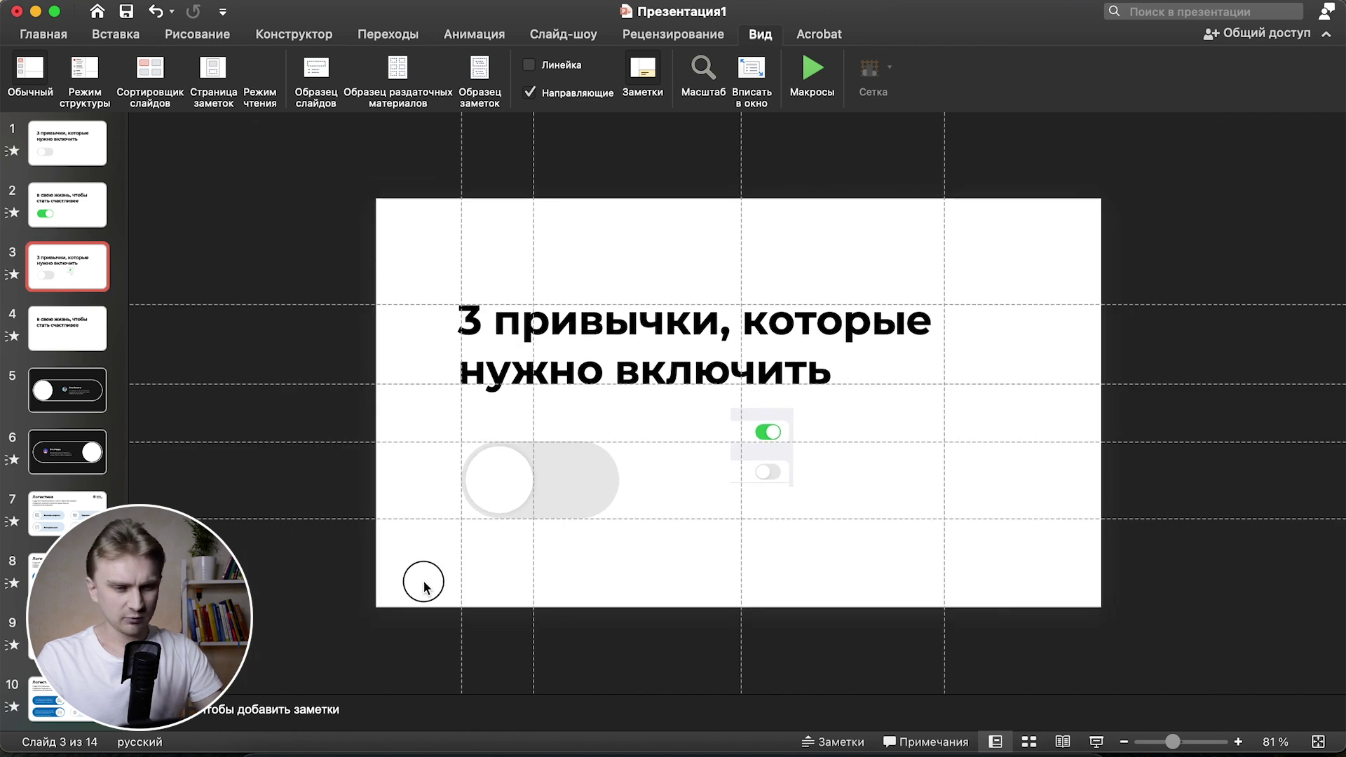
- Paste the toggle and switch picture from slide 3 onto slide 4 in the same positions
drag(439, 571, 940, 353)
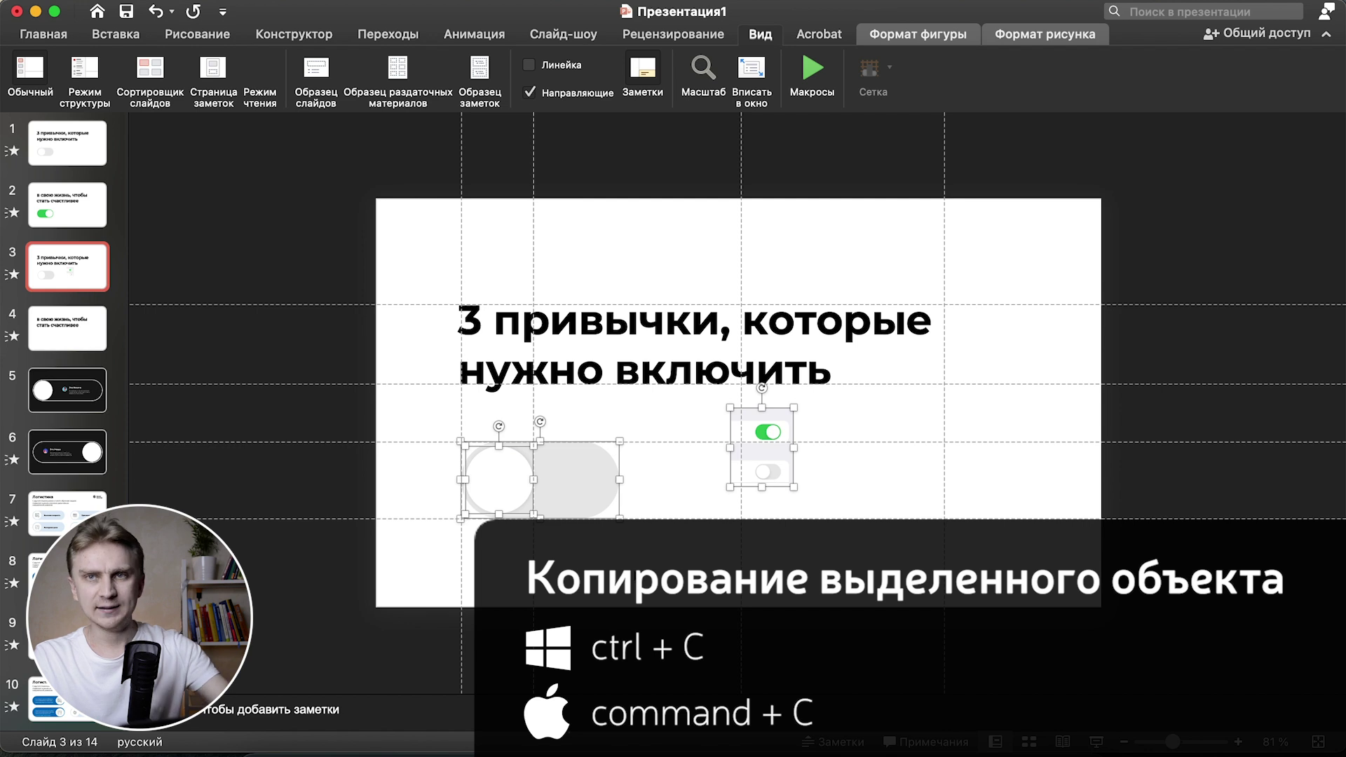
click(56, 331)
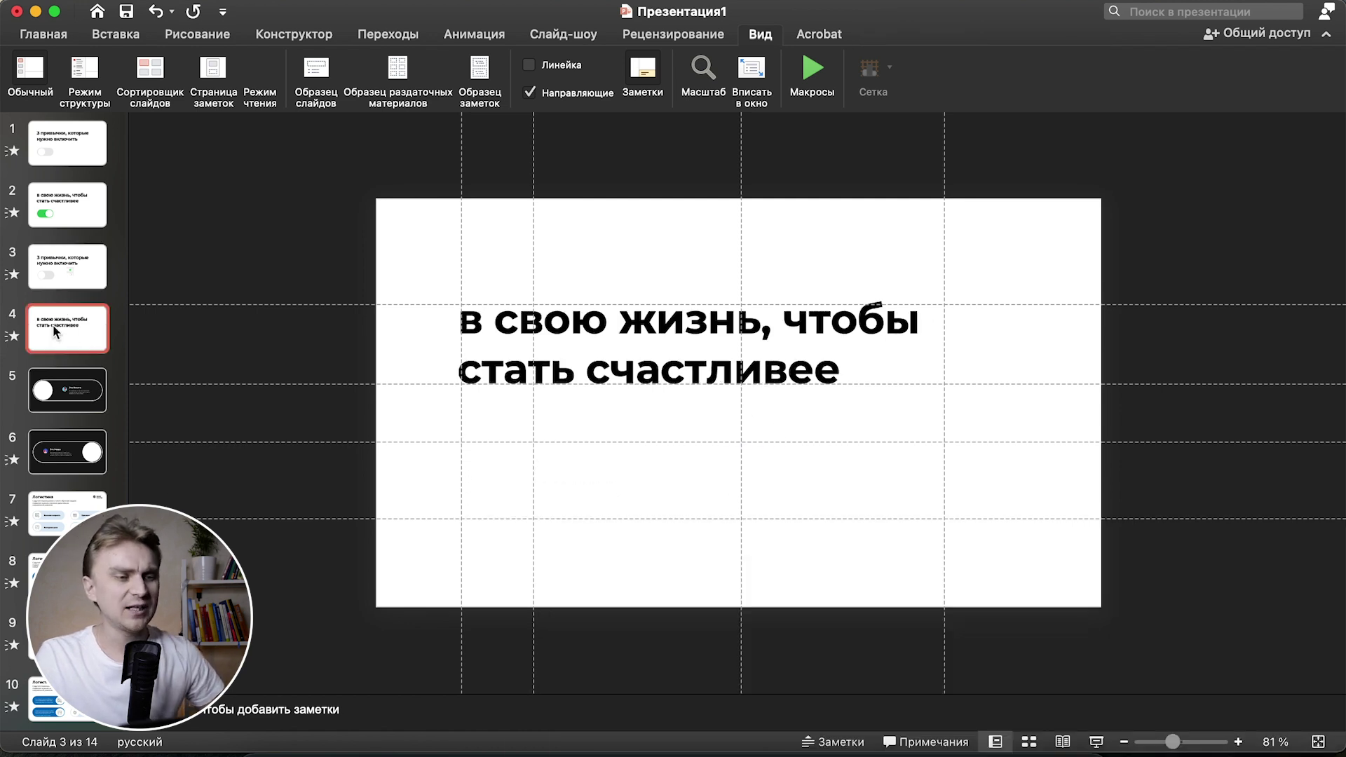
key(super+v)
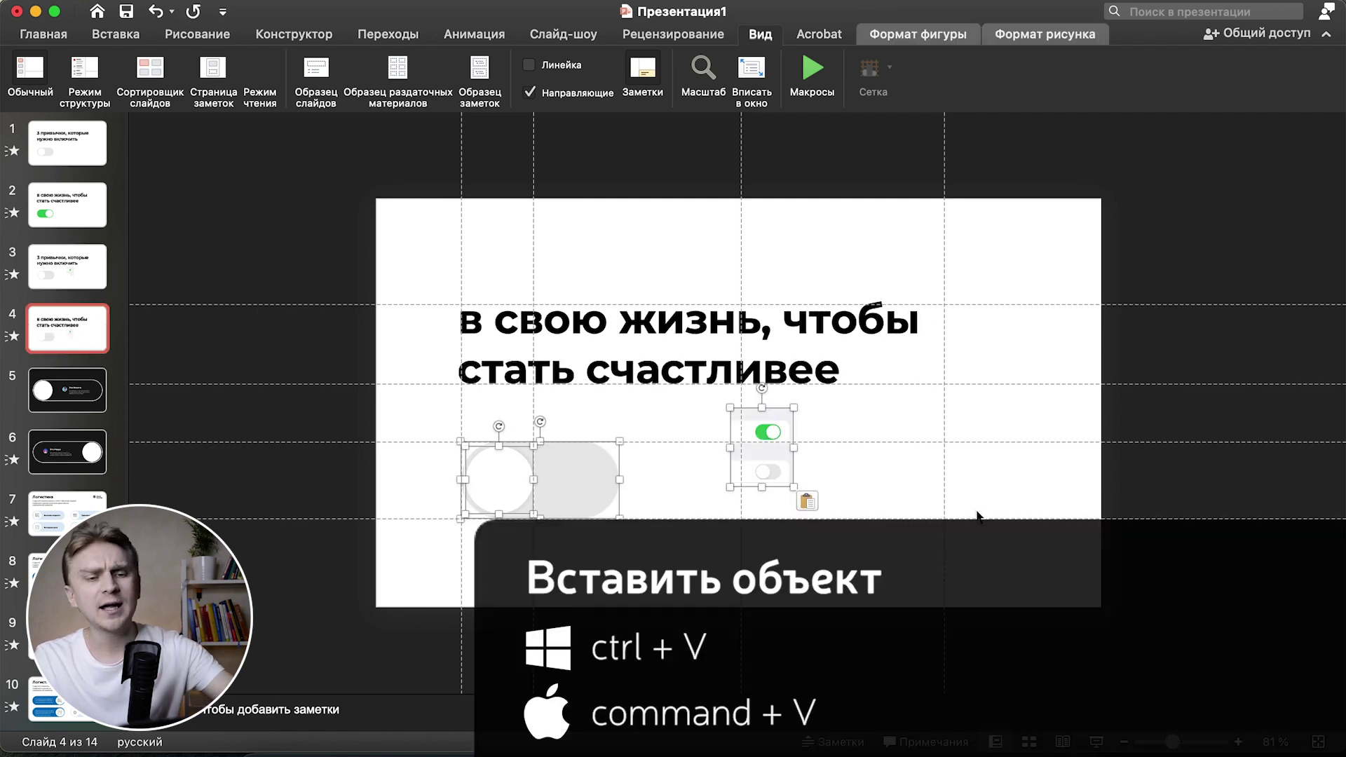
click(978, 517)
- Zoom in on slide 4 and select the white knob together with the grey pill
scroll(544, 486, up, 3)
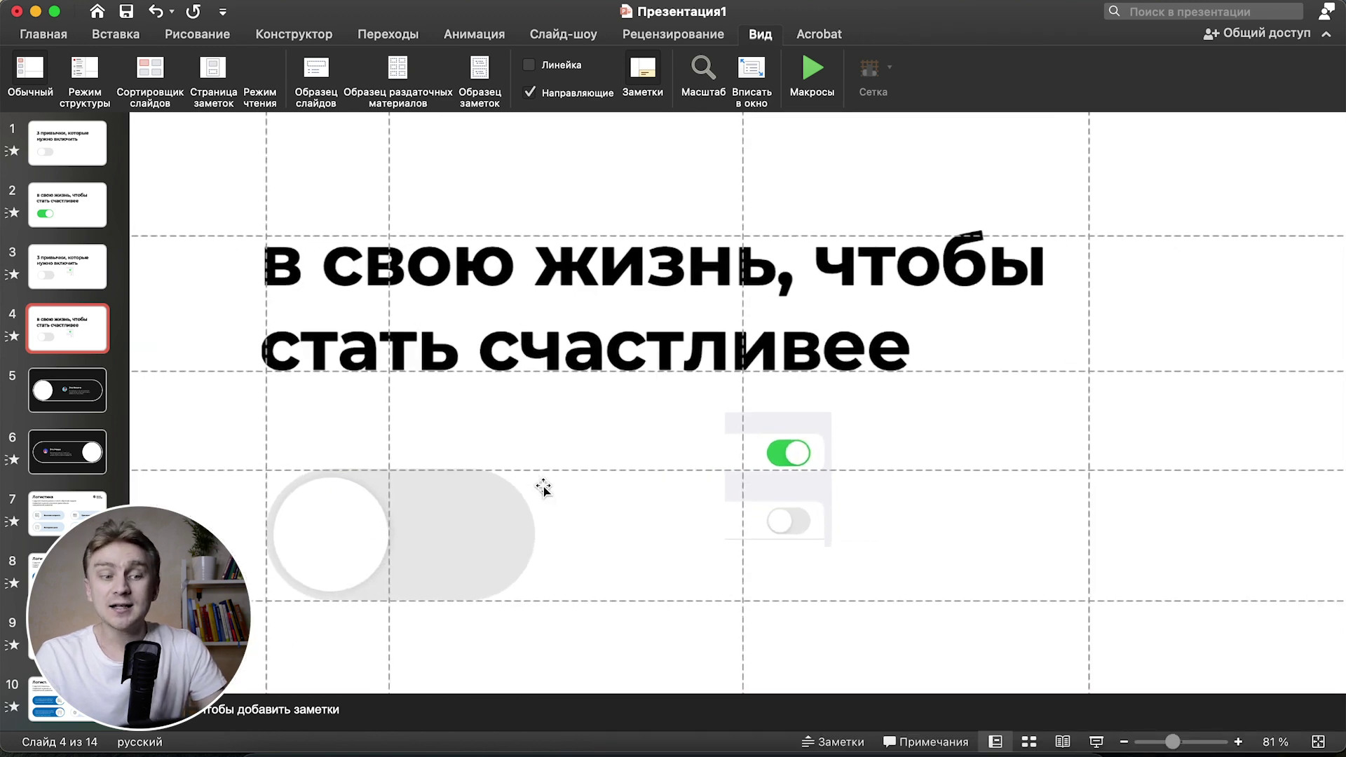
scroll(543, 486, up, 3)
scroll(543, 486, up, 3)
scroll(547, 480, down, 3)
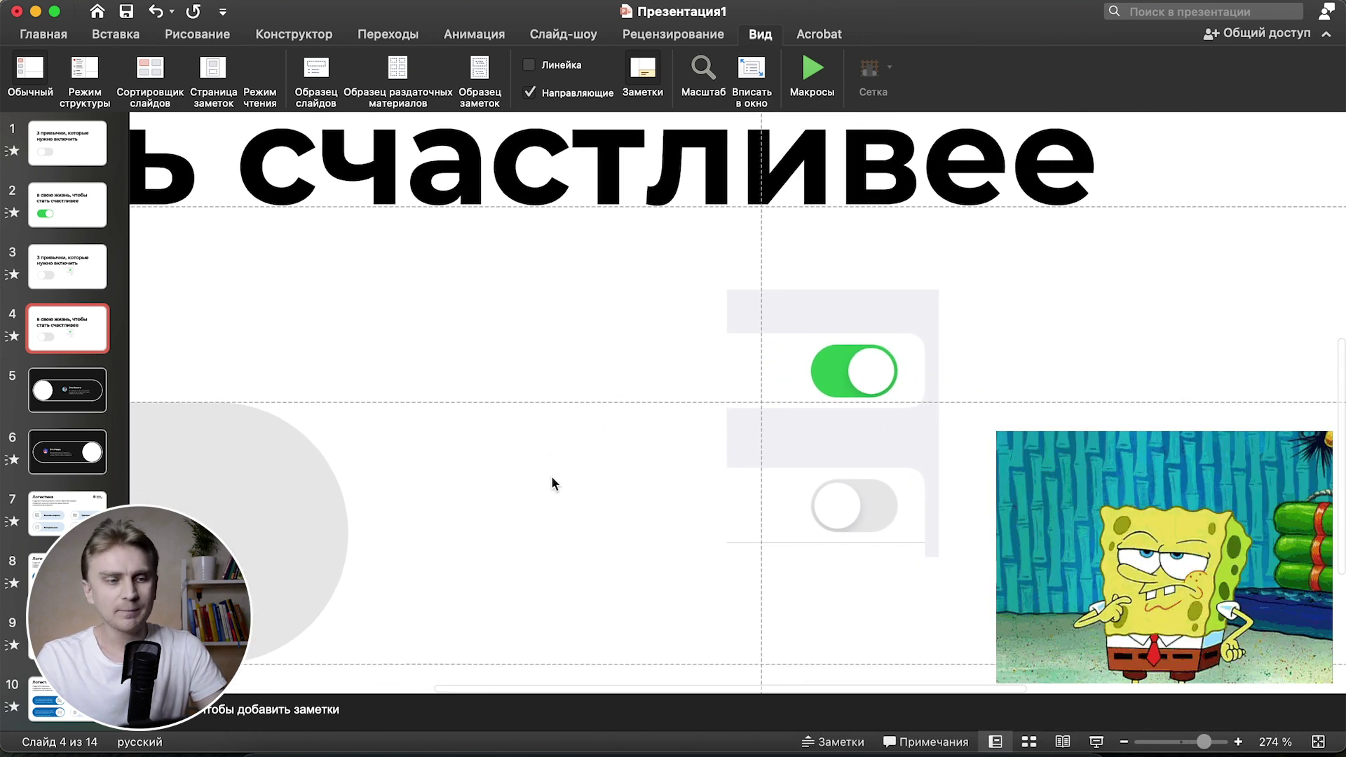
scroll(551, 476, left, 3)
scroll(449, 499, down, 1)
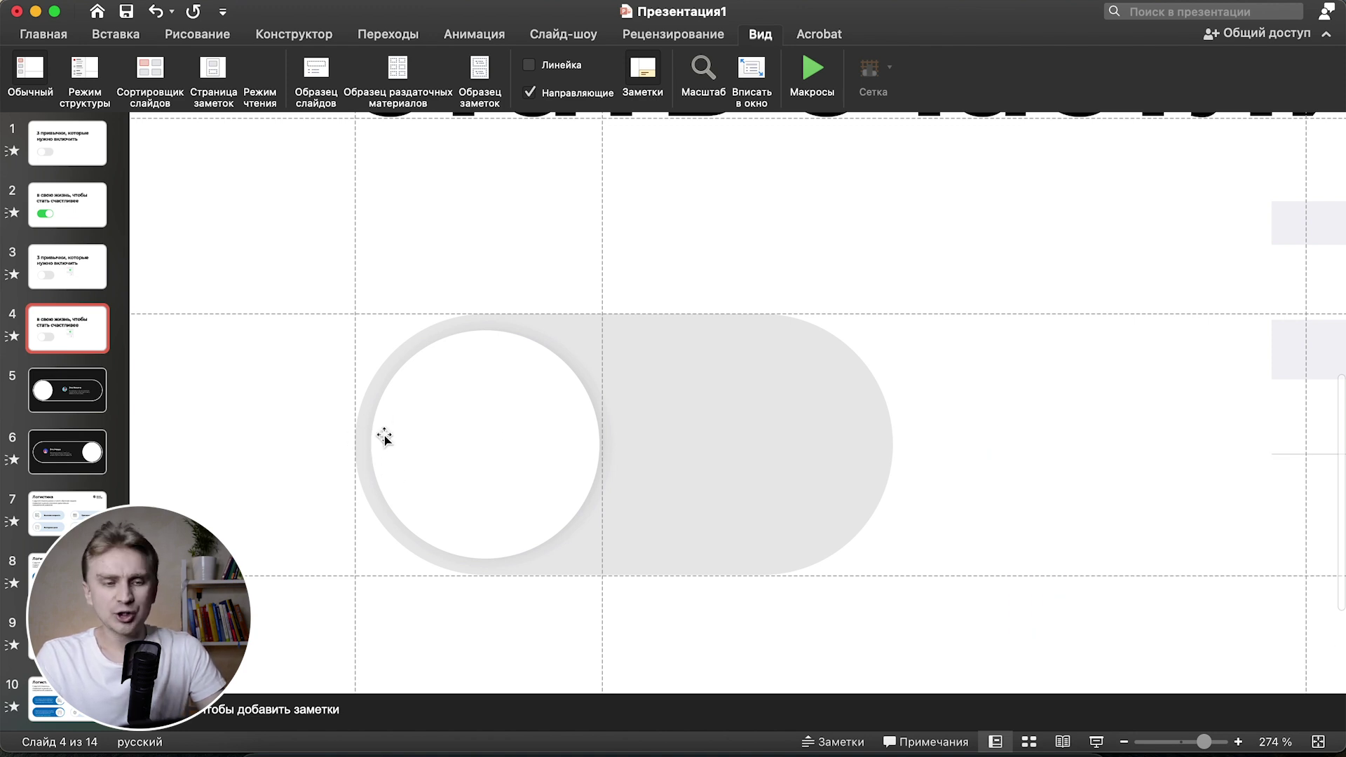
click(498, 459)
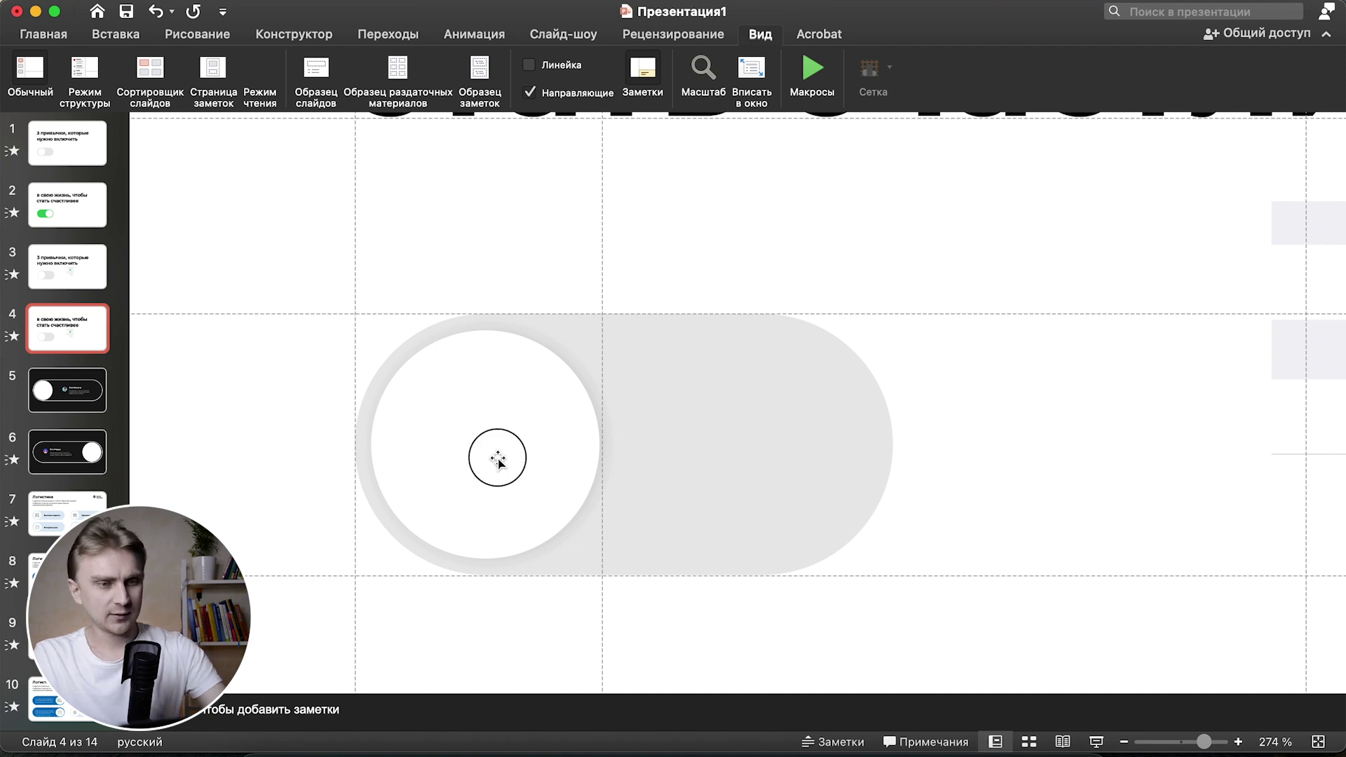
shift+click(726, 464)
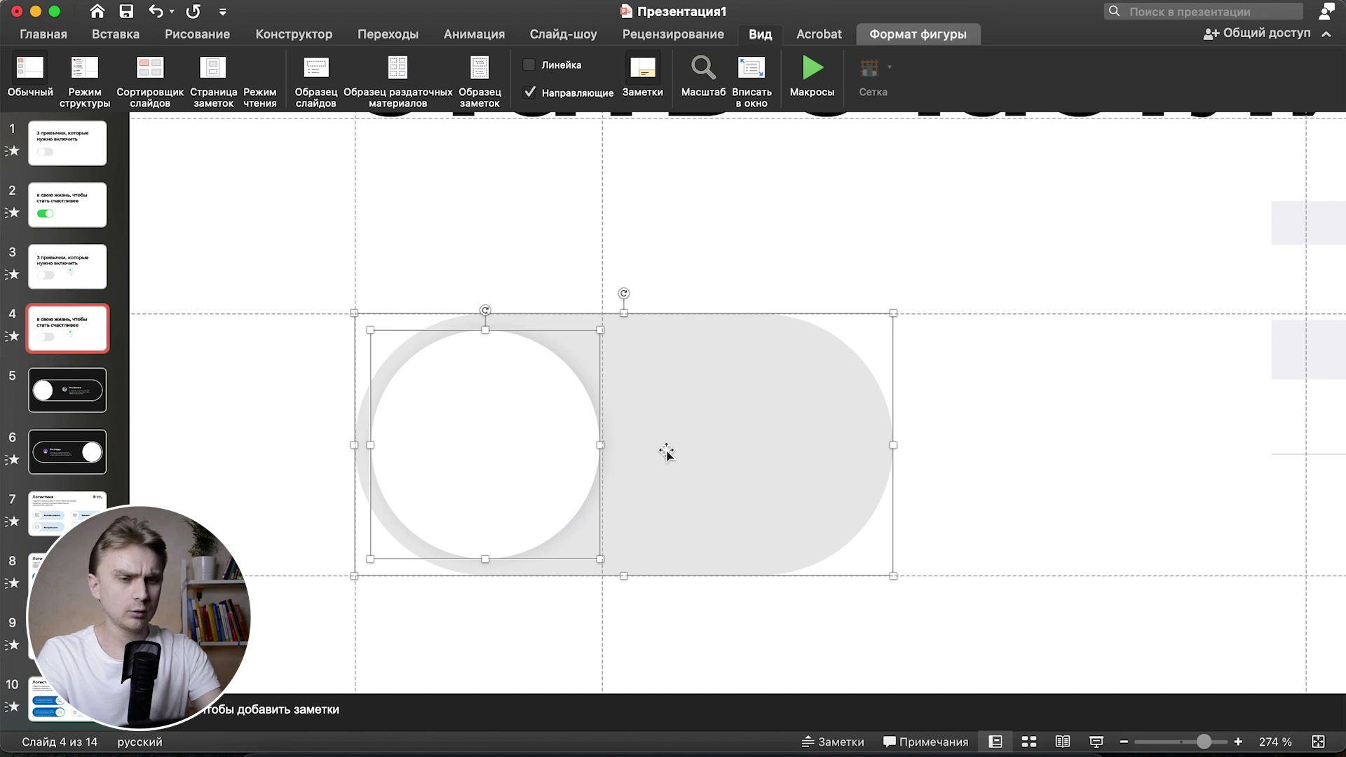
- Group knob and pill, rotate the group 180°, then turn the pill back upright
key(super+alt+g)
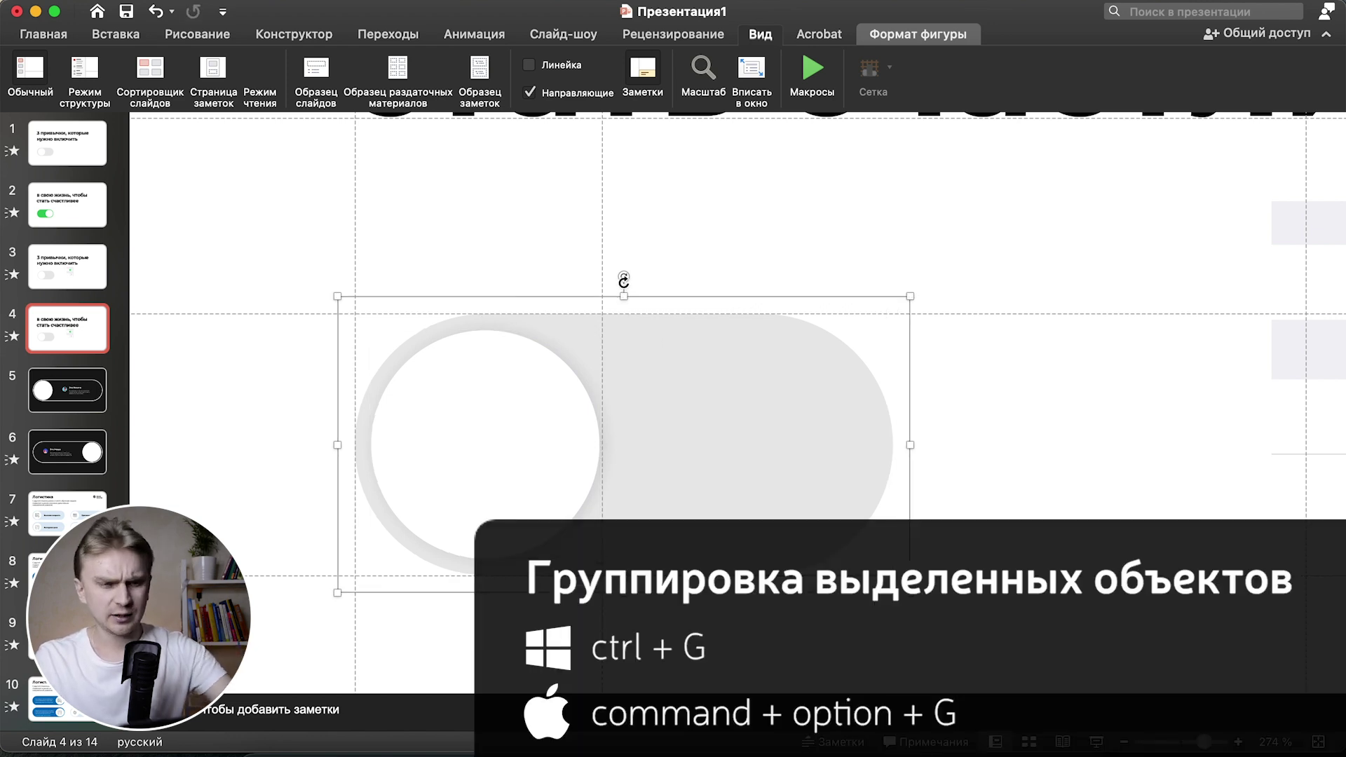
mouse_move(624, 280)
mouse_down()
mouse_move(760, 258)
mouse_move(910, 541)
mouse_move(572, 663)
mouse_up()
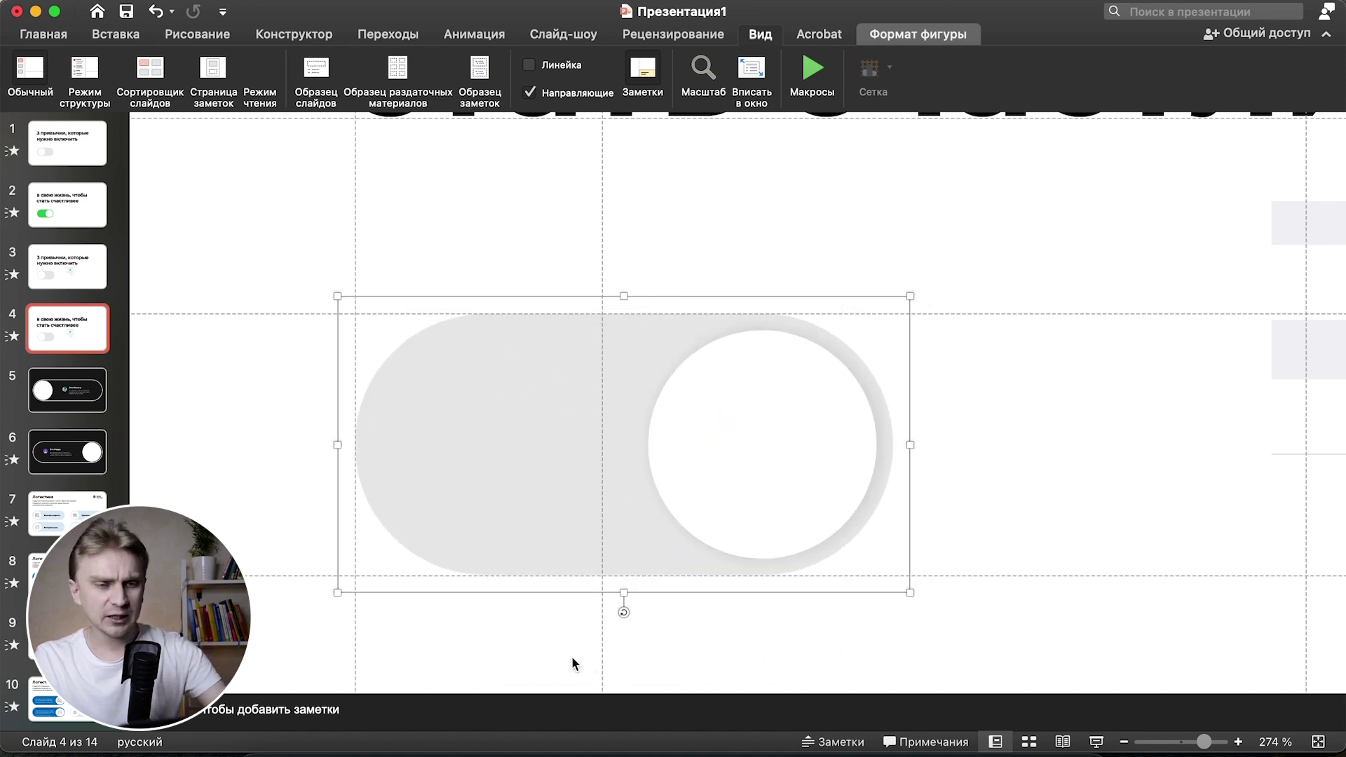
click(757, 580)
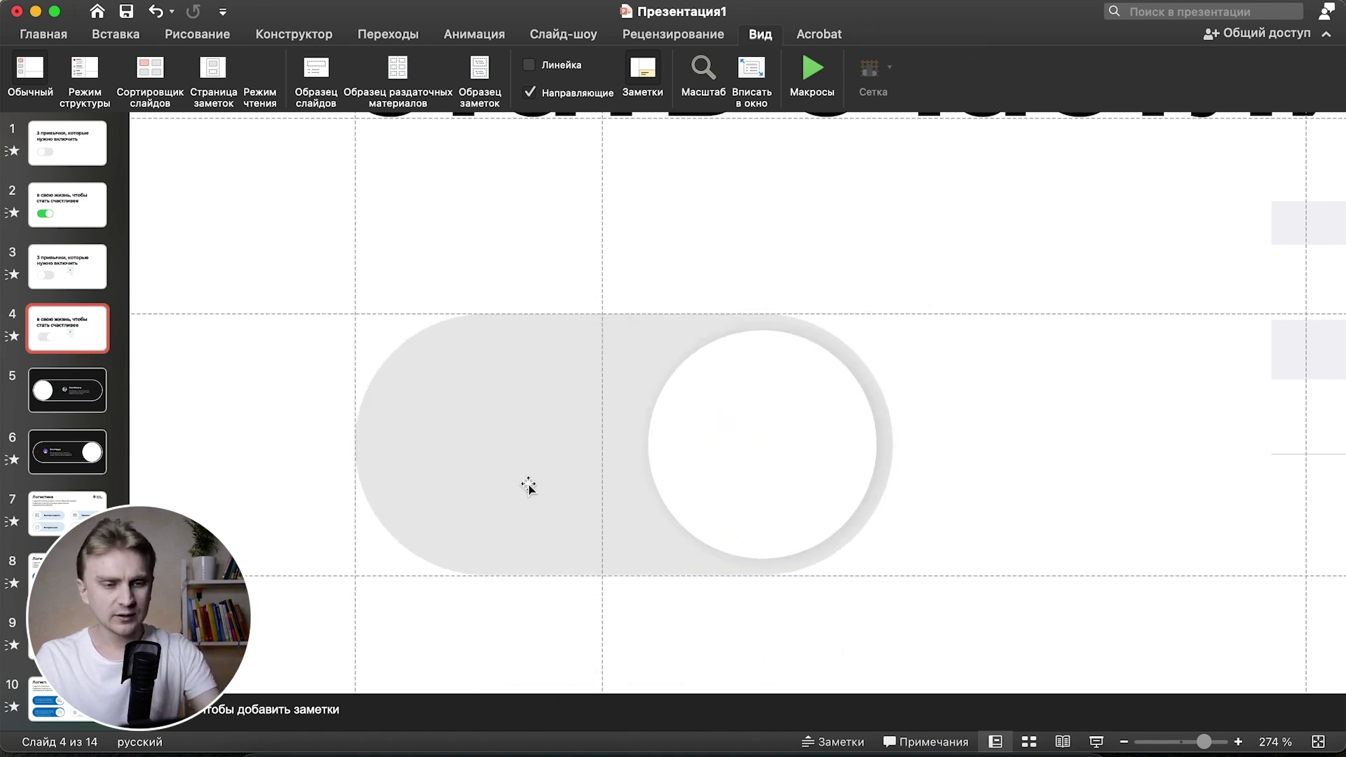
click(604, 562)
mouse_move(623, 595)
mouse_down()
mouse_move(820, 283)
mouse_move(702, 230)
mouse_move(760, 231)
mouse_up()
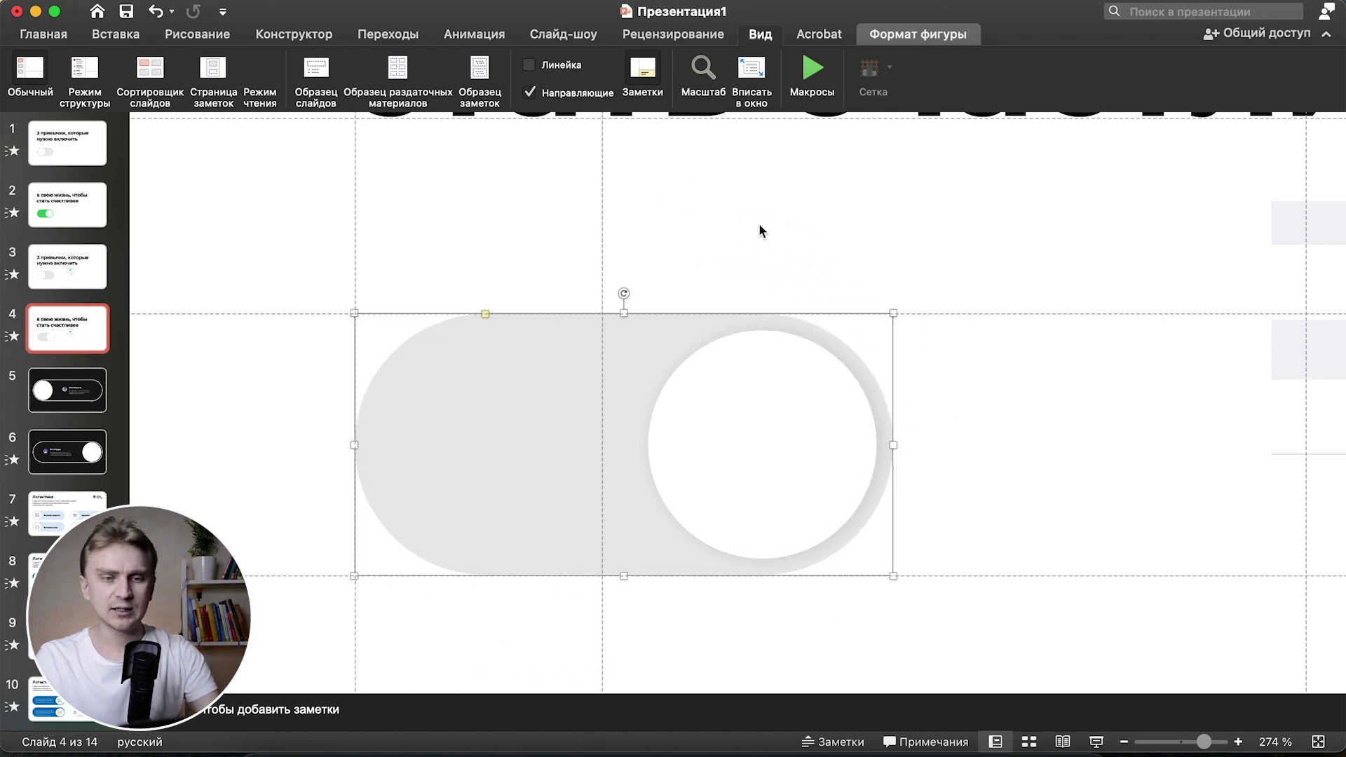
click(846, 222)
- Fill the pill with green sampled by eyedropper from the reference toggle, then delete that picture
scroll(845, 222, down, 2)
scroll(845, 222, down, 5)
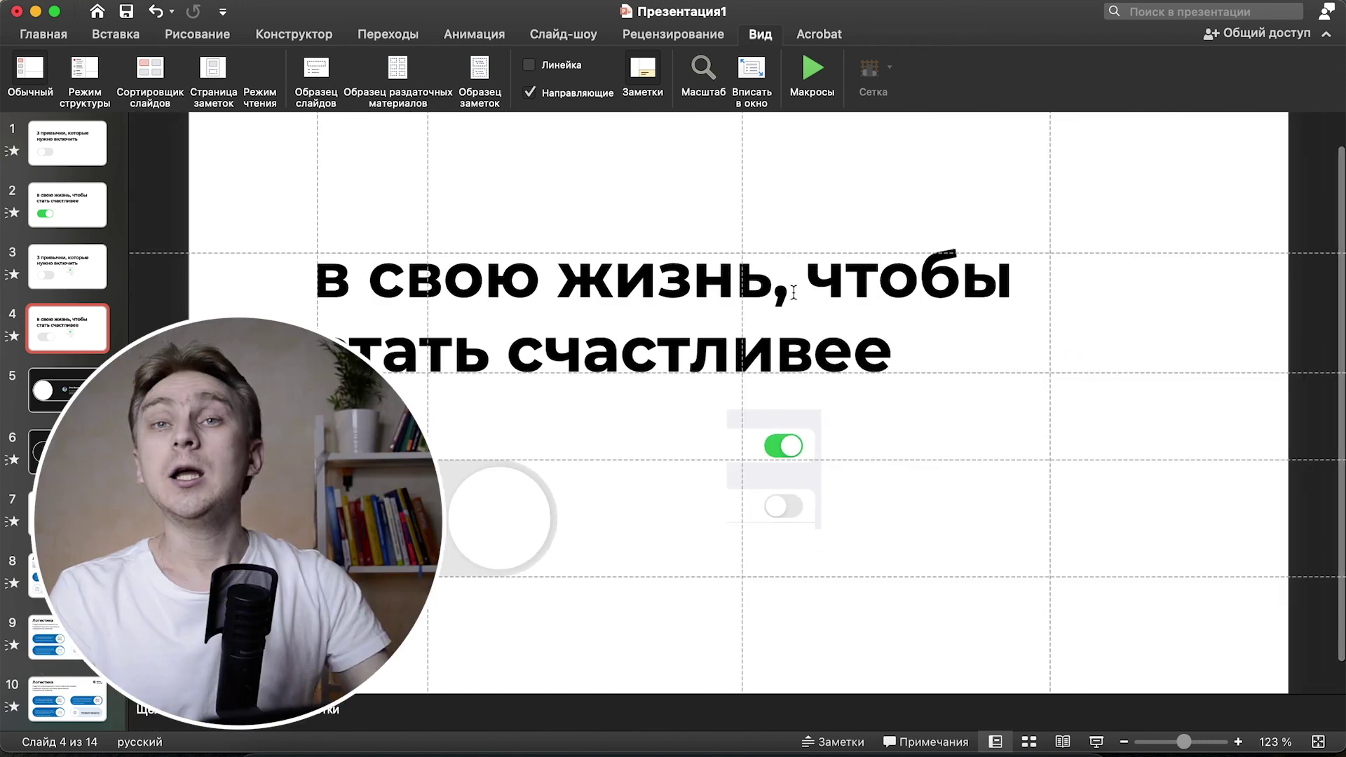
click(444, 466)
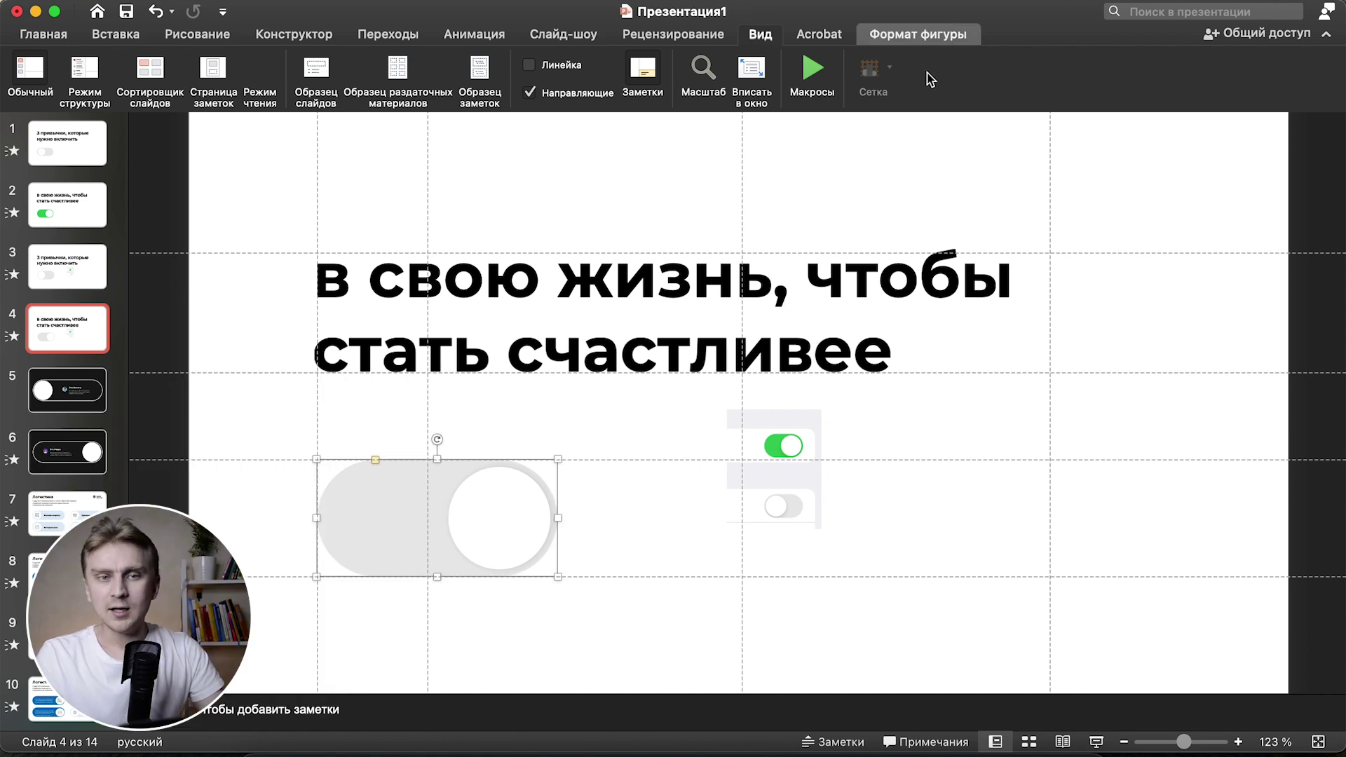
click(900, 39)
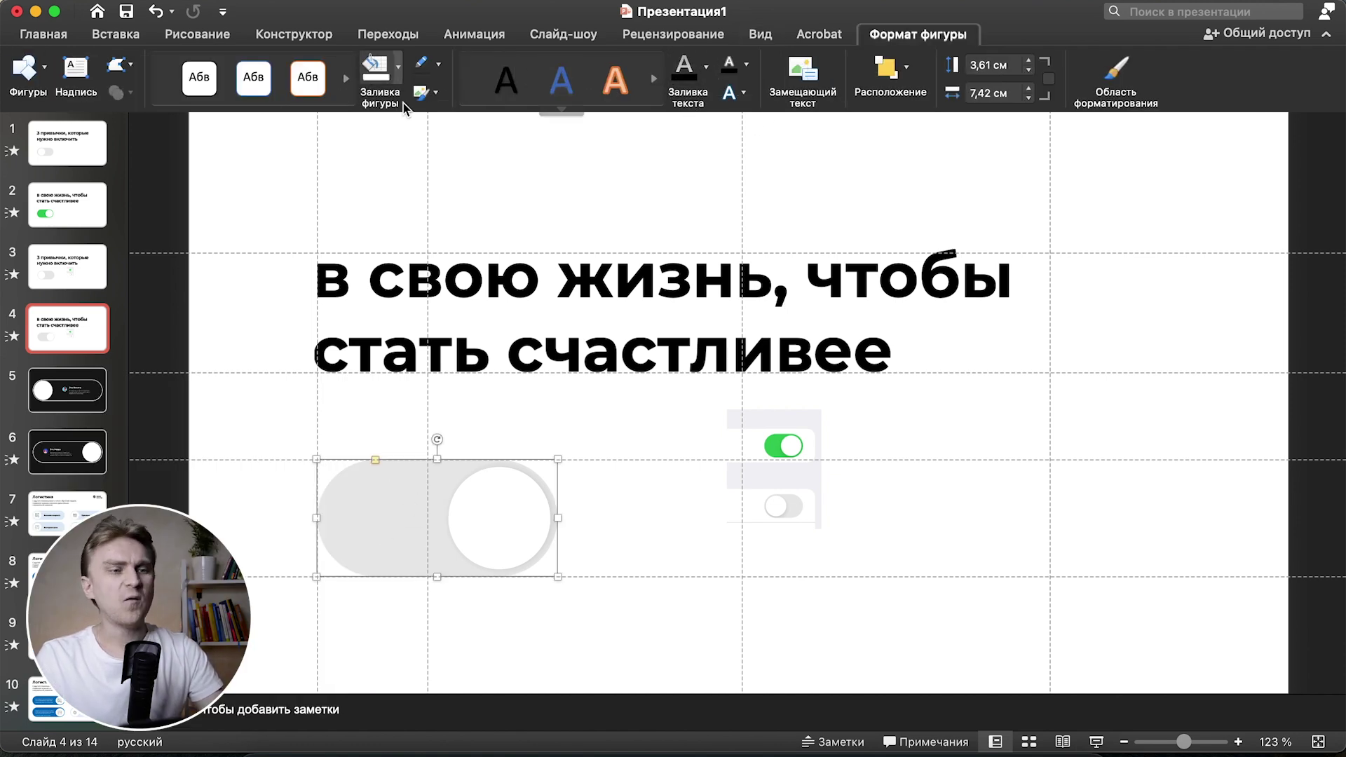
click(399, 68)
click(450, 367)
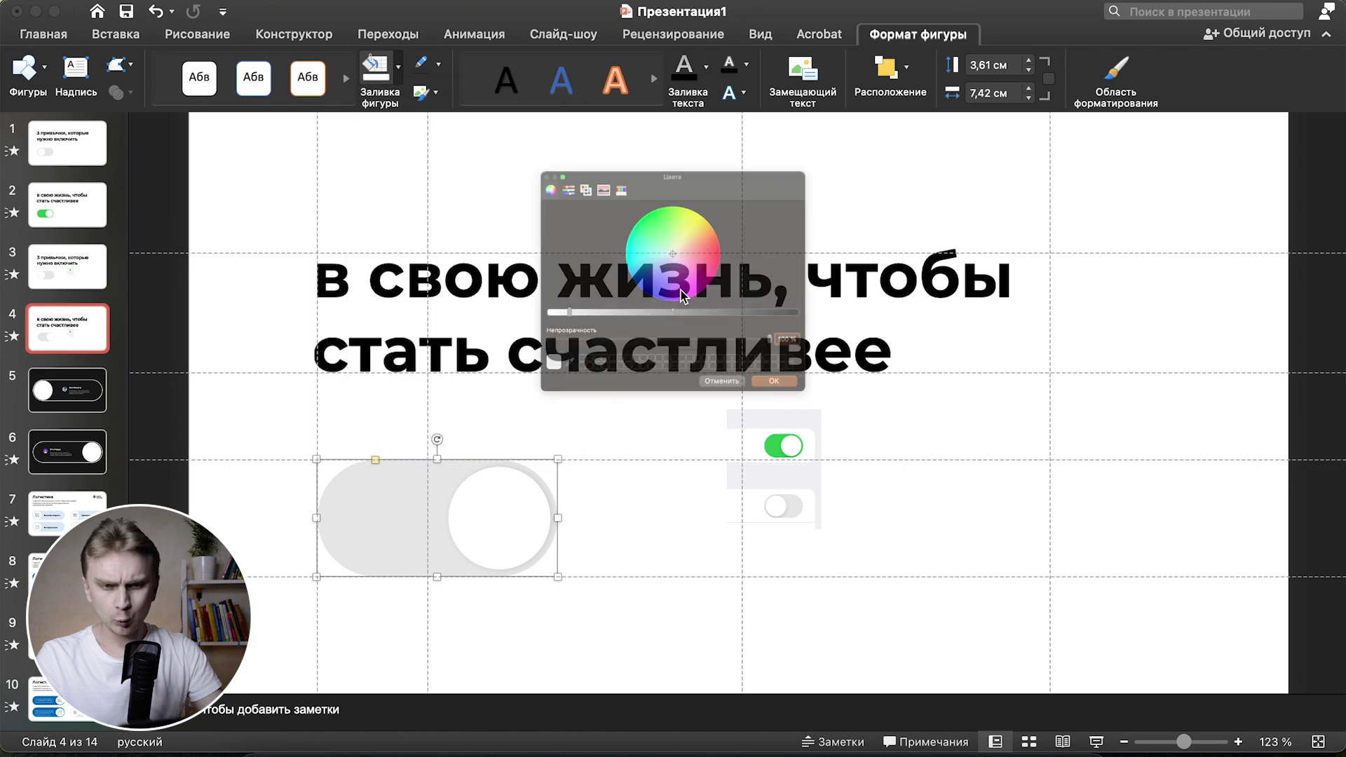
drag(816, 126, 467, 142)
click(156, 419)
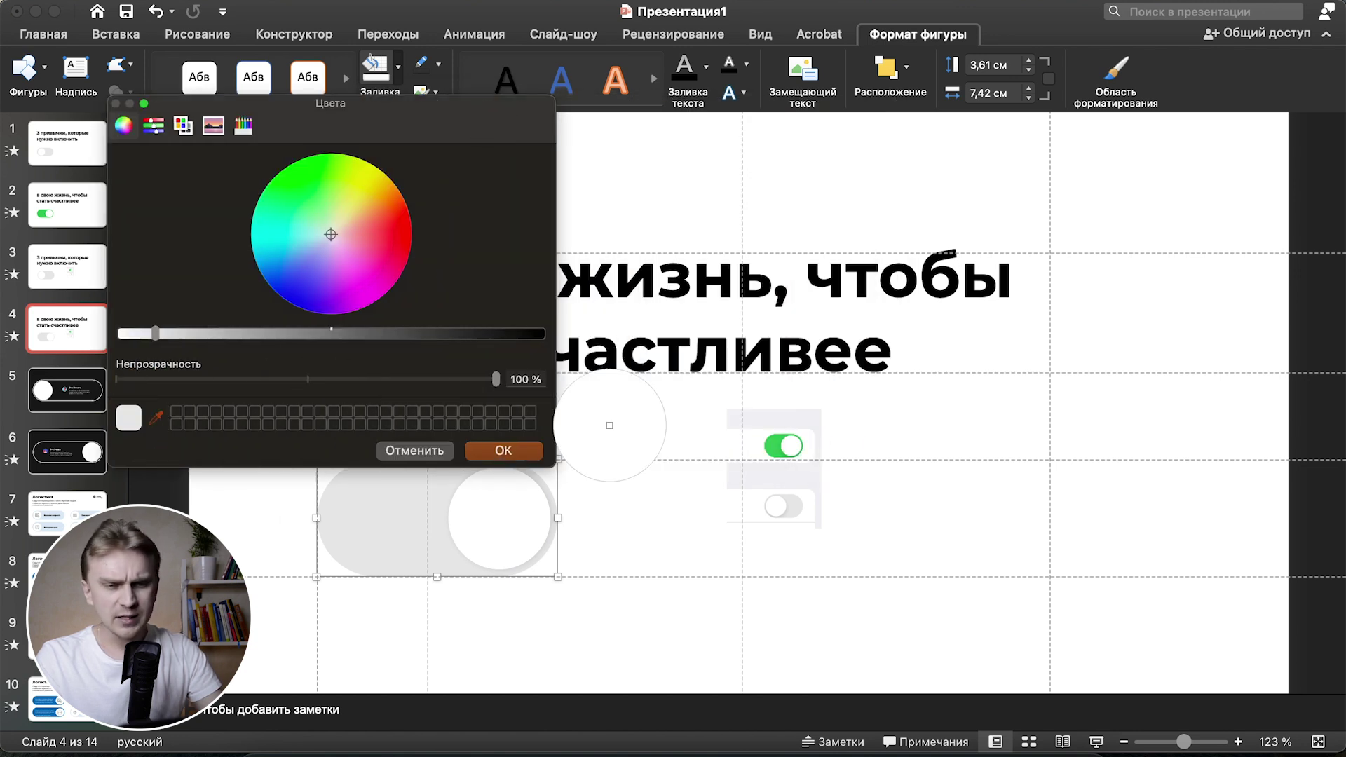
click(770, 449)
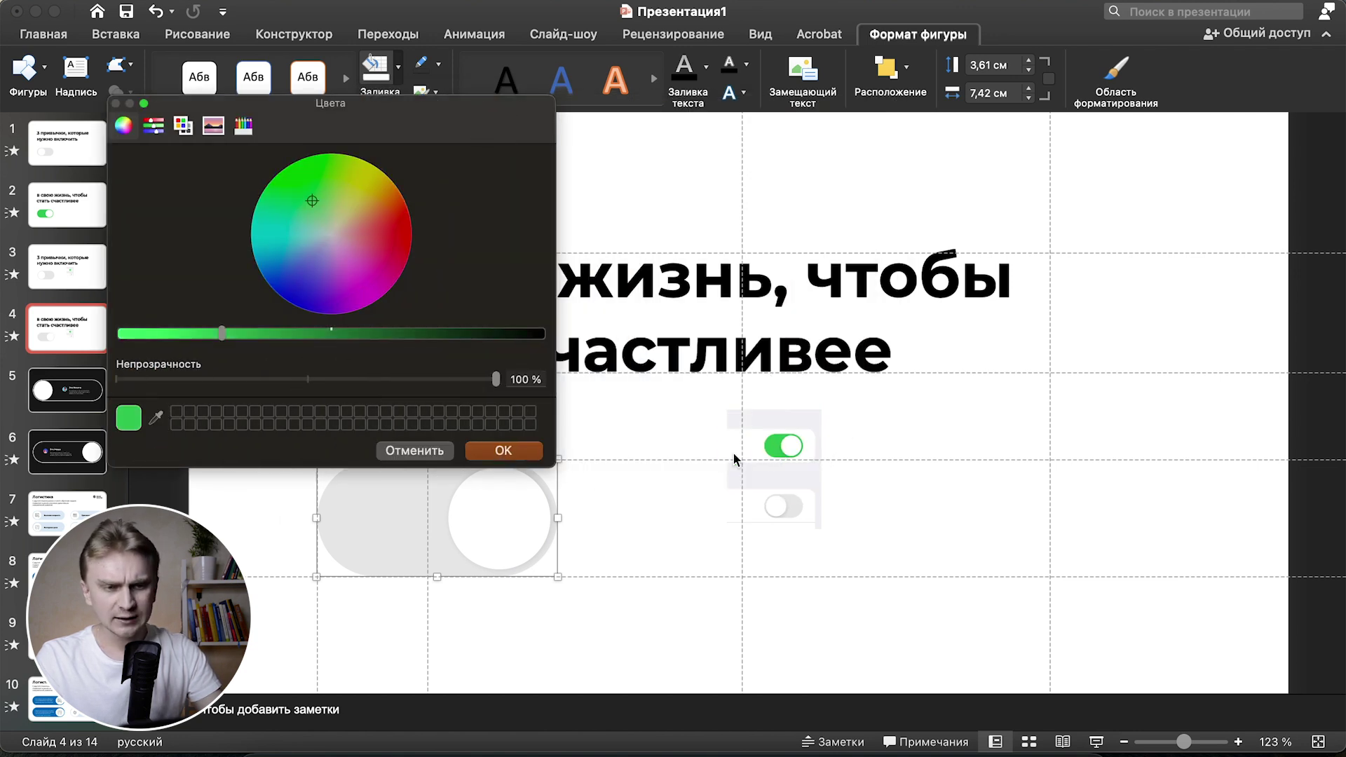
click(506, 455)
click(777, 435)
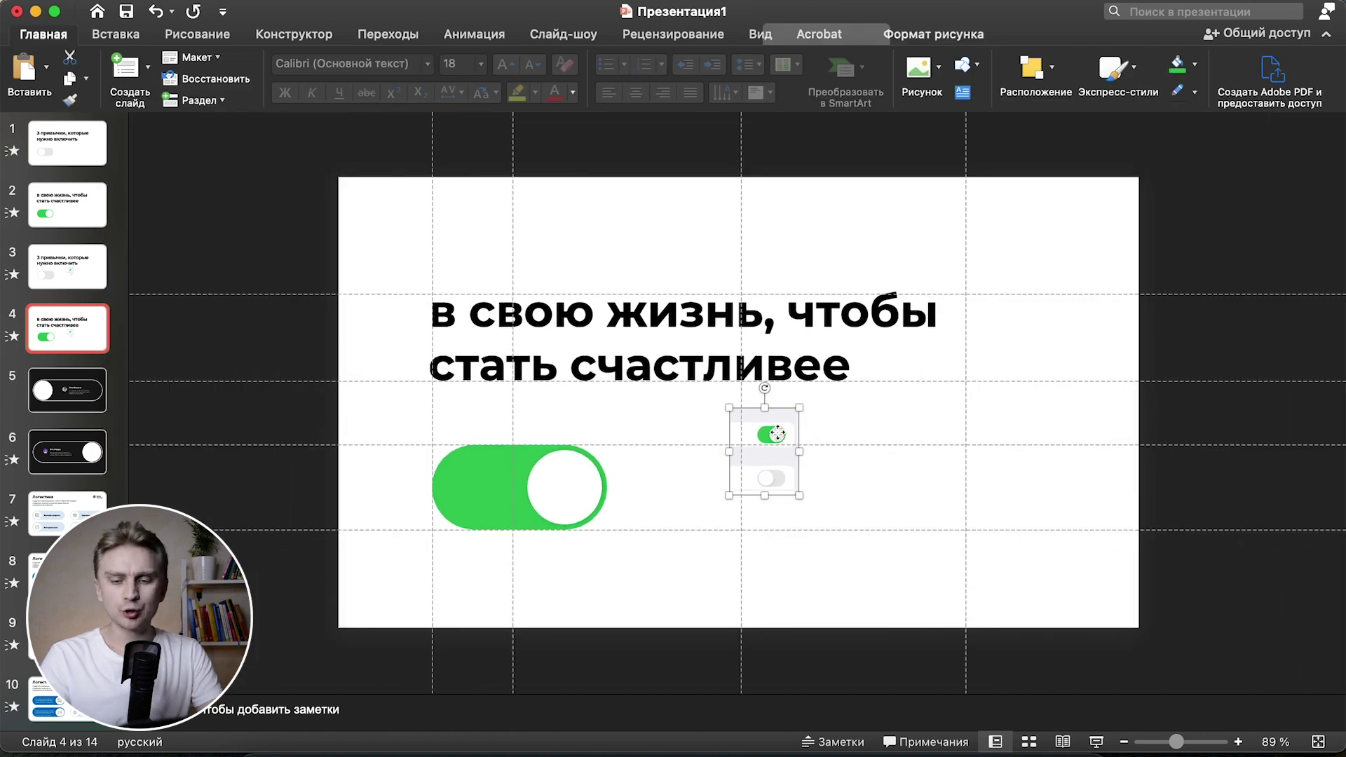
key(BackSpace)
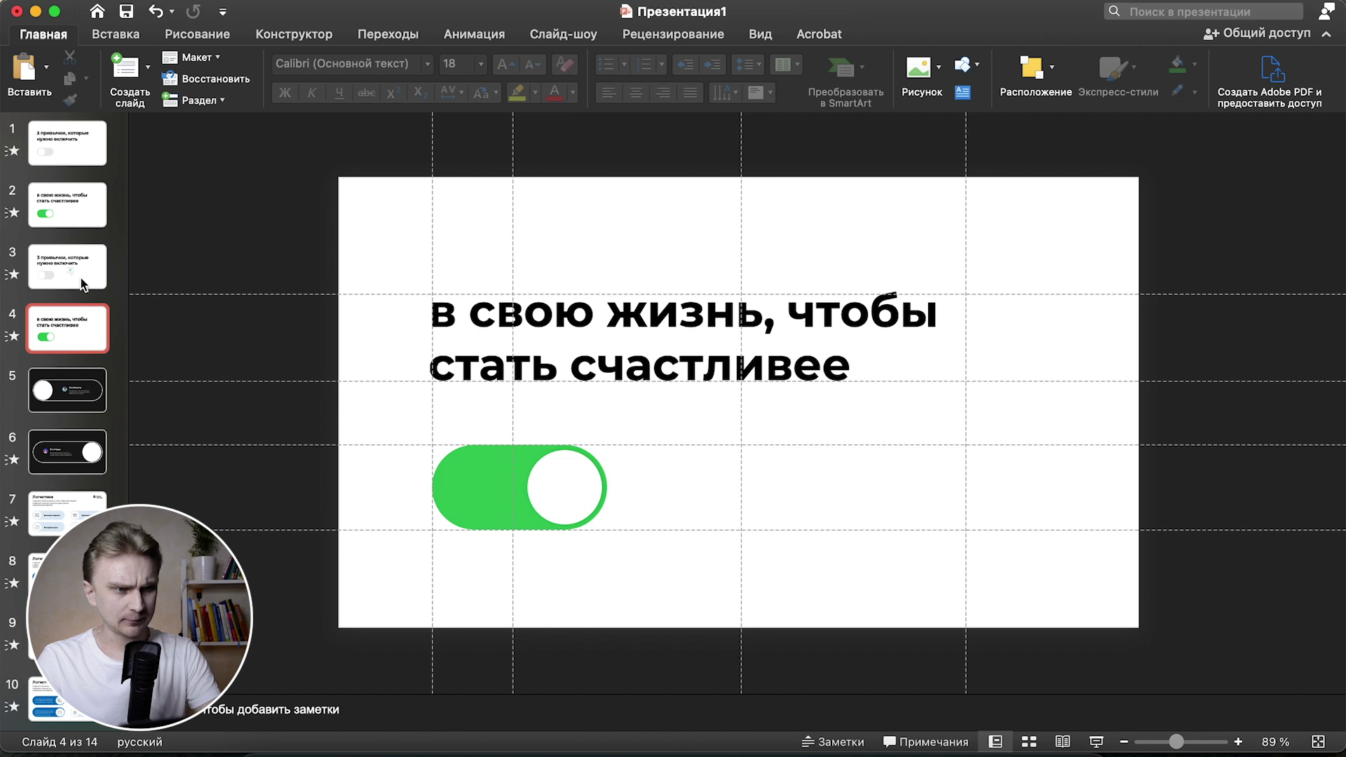
- Delete the small reference toggle picture on slide 3 and select the heading box
click(70, 282)
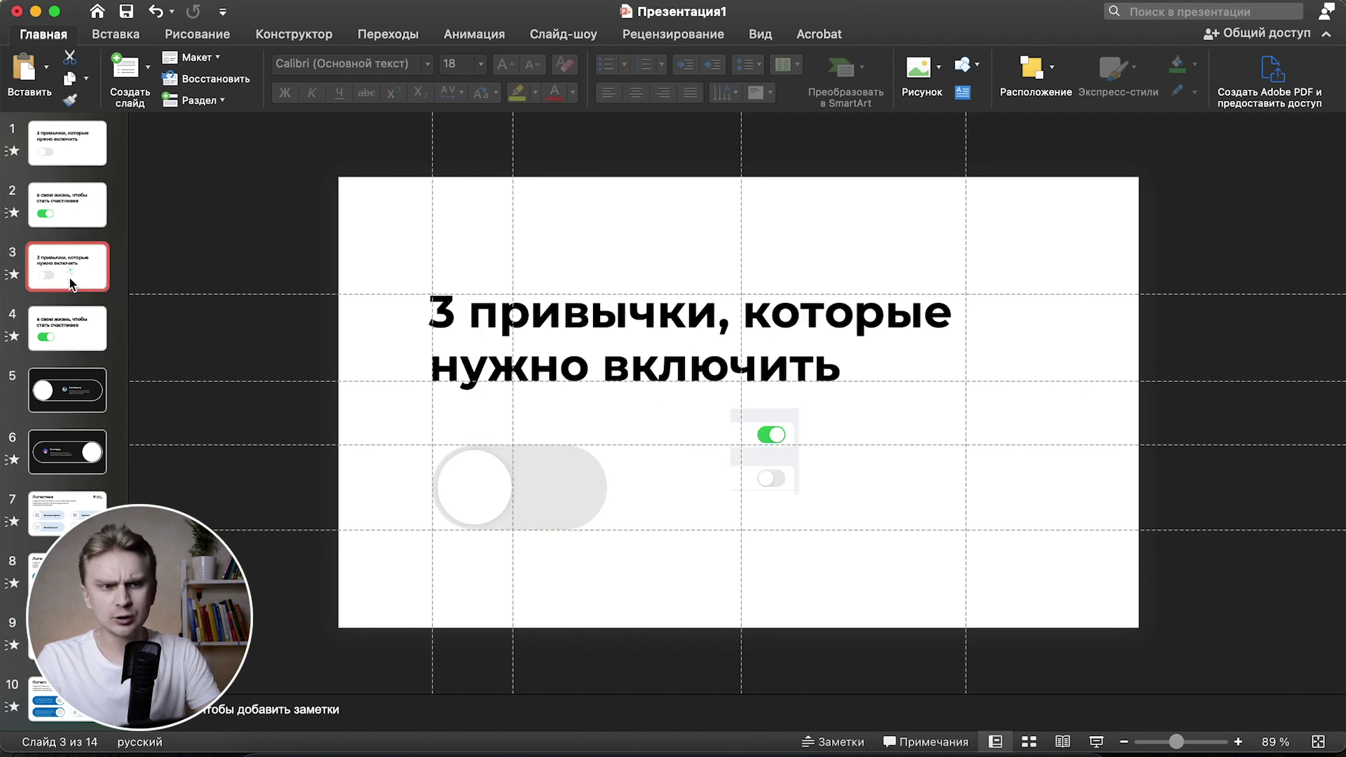
click(776, 457)
key(BackSpace)
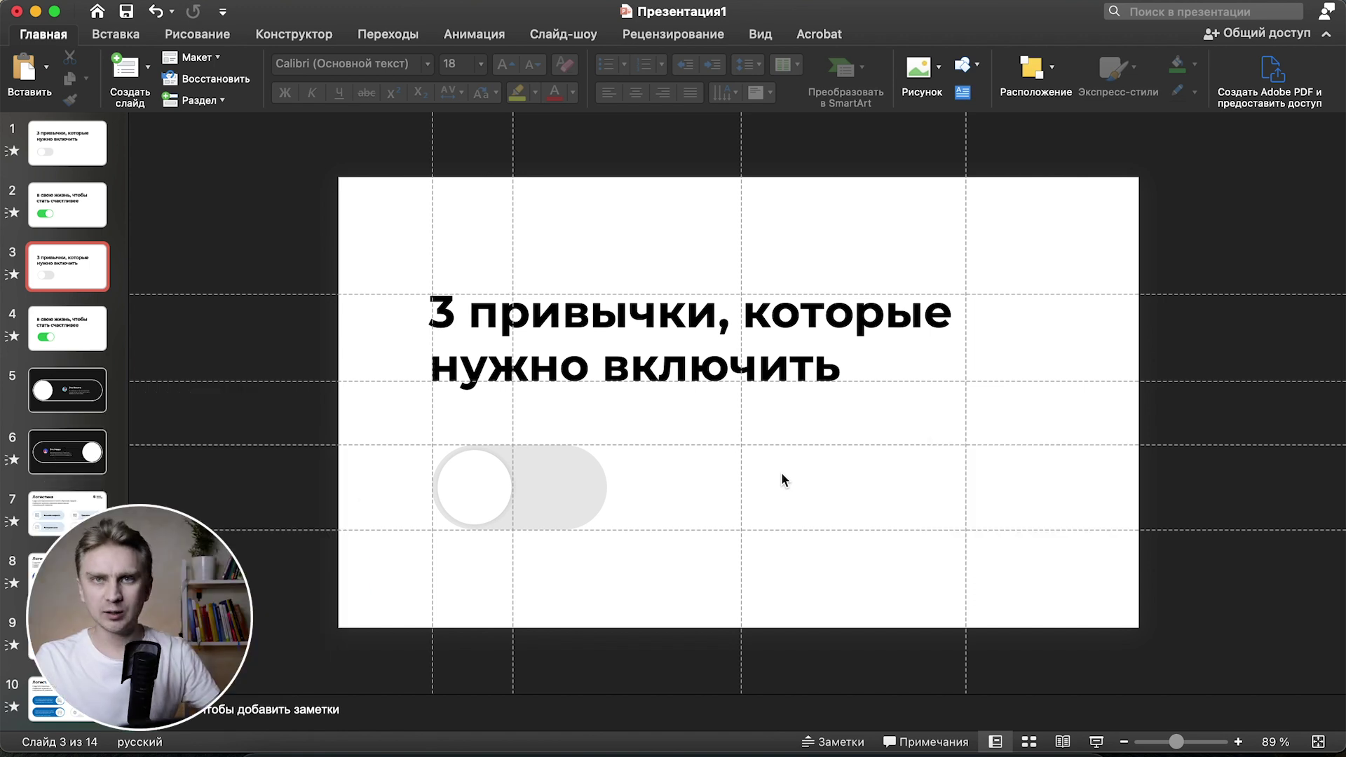
click(546, 348)
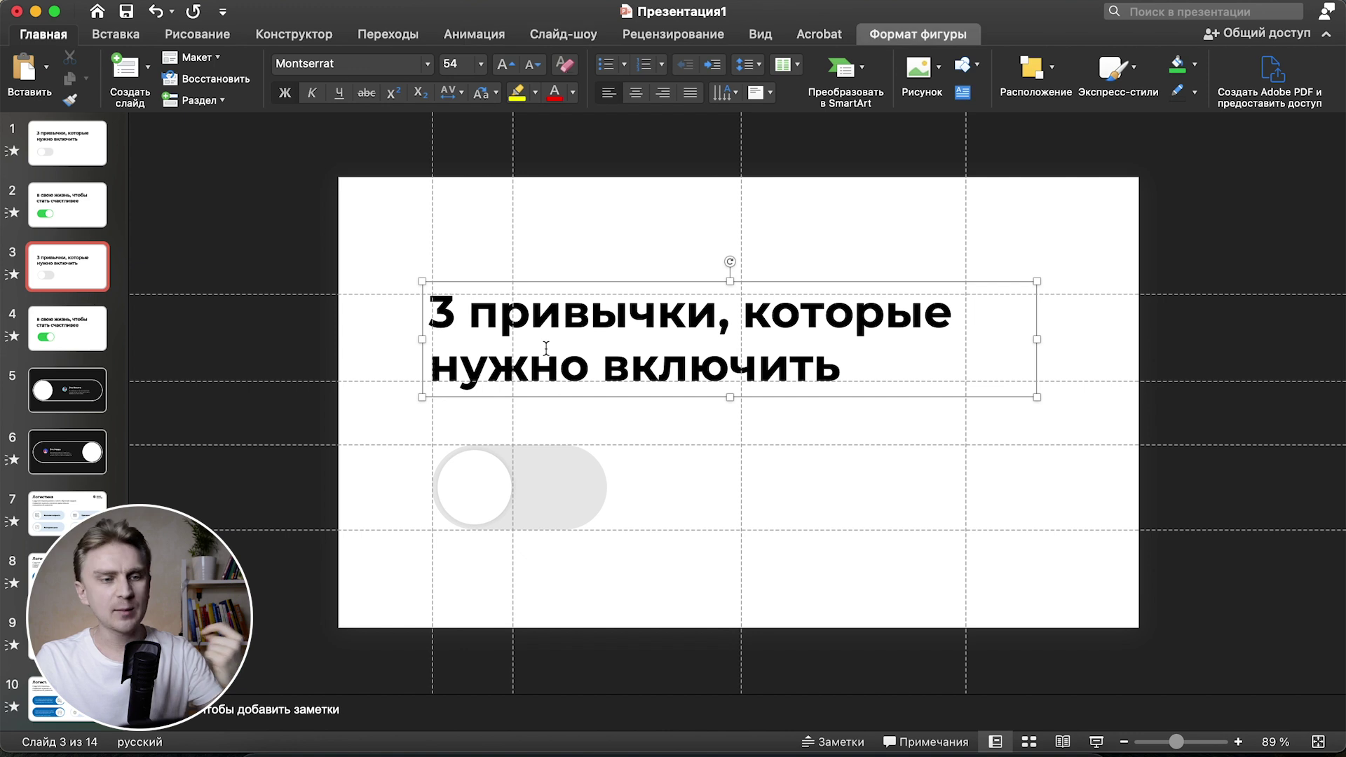
- Set the slide 3 heading's 3-D Rotation Y to 1° in Format Shape > Effects
right_click(464, 283)
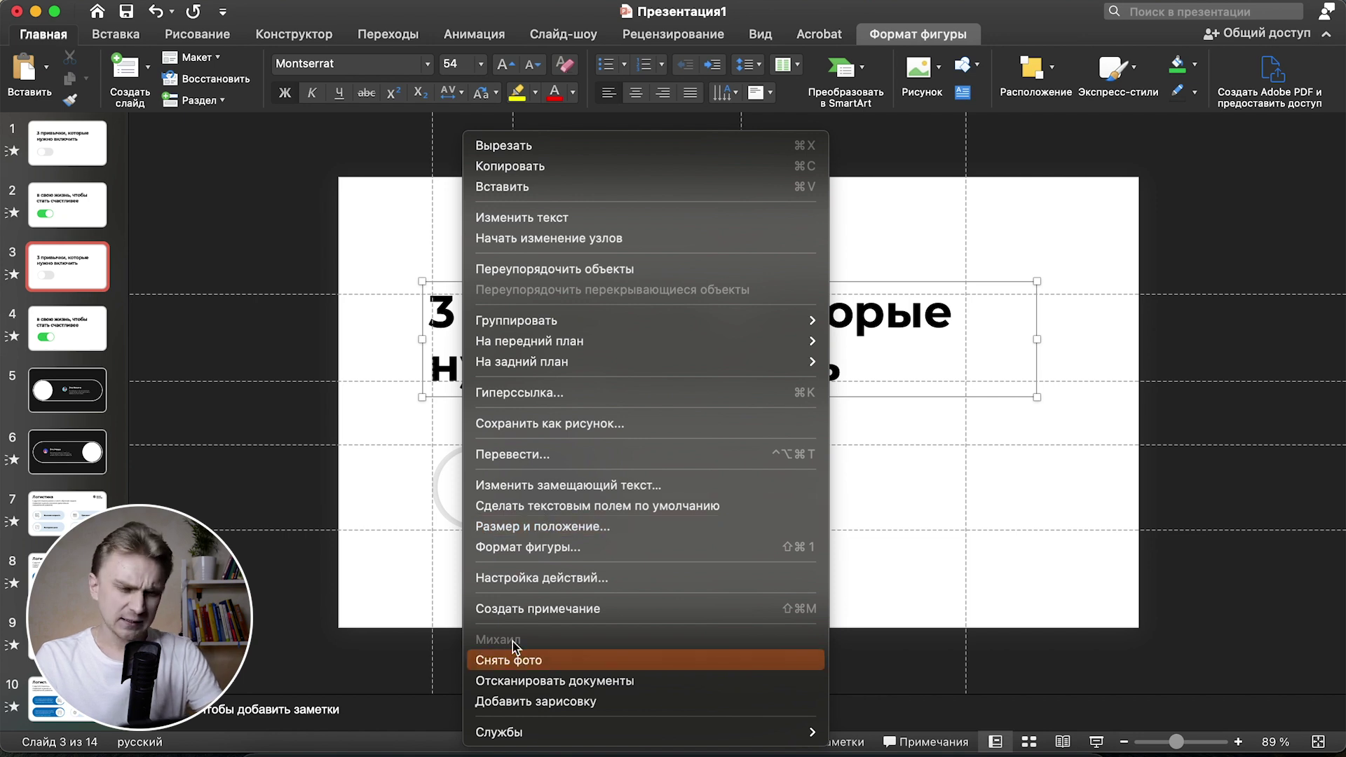
click(540, 548)
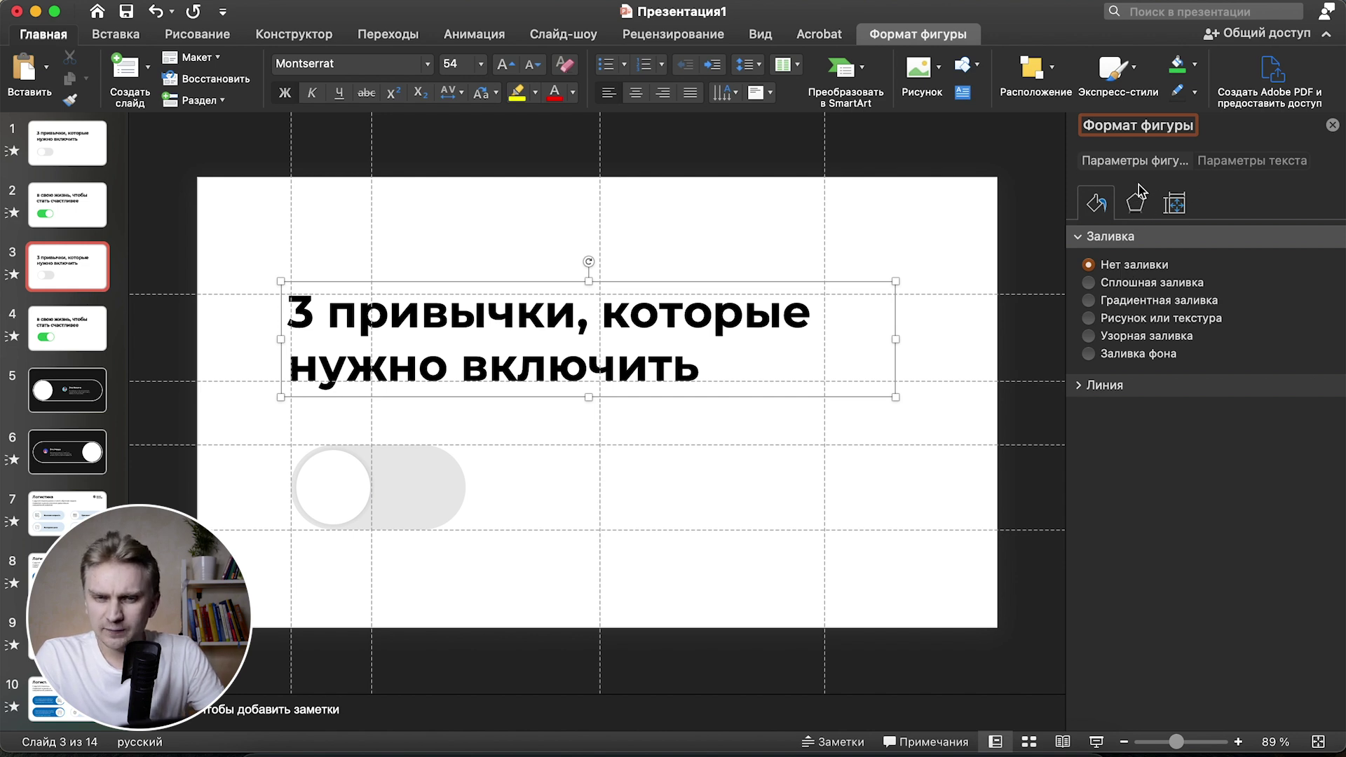
click(1135, 203)
click(1101, 238)
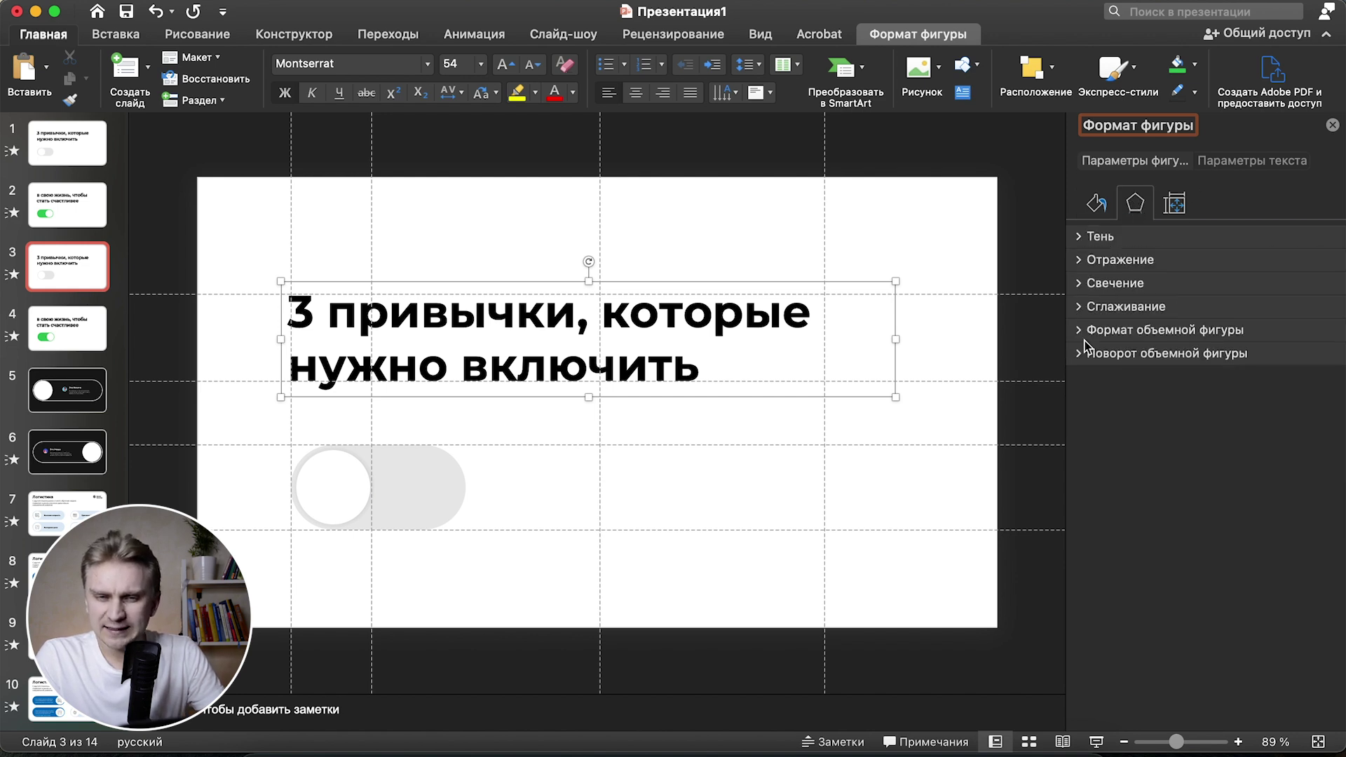
click(1113, 334)
click(1113, 334)
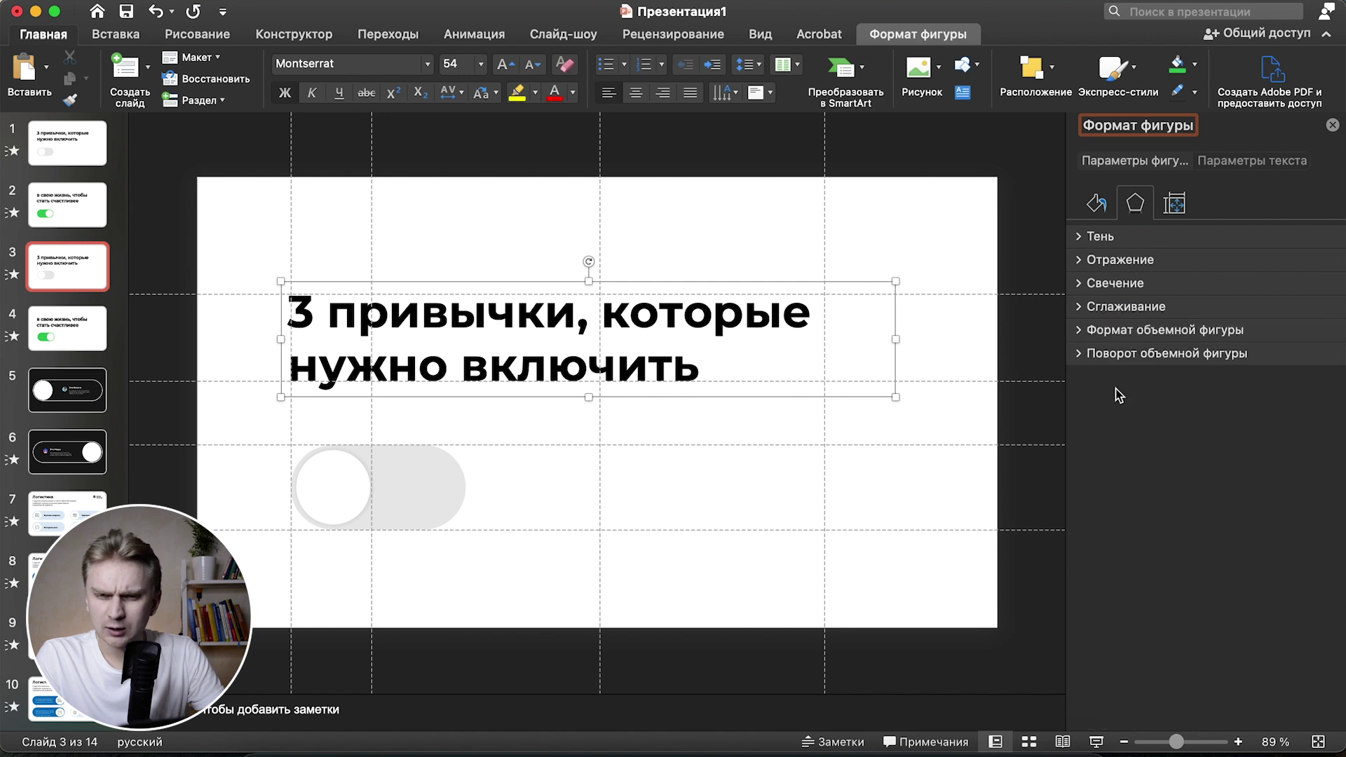
click(1103, 354)
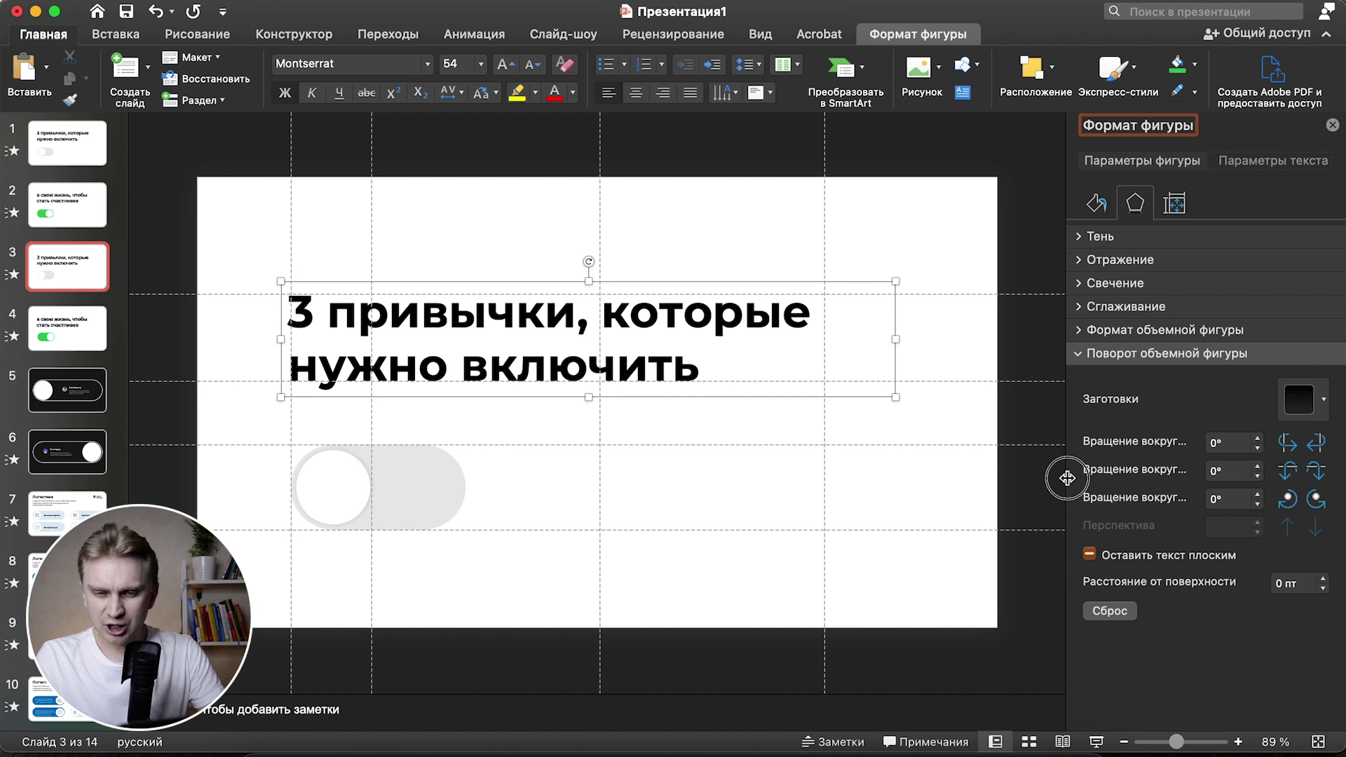
drag(1067, 479, 1014, 479)
click(1229, 471)
text(1)
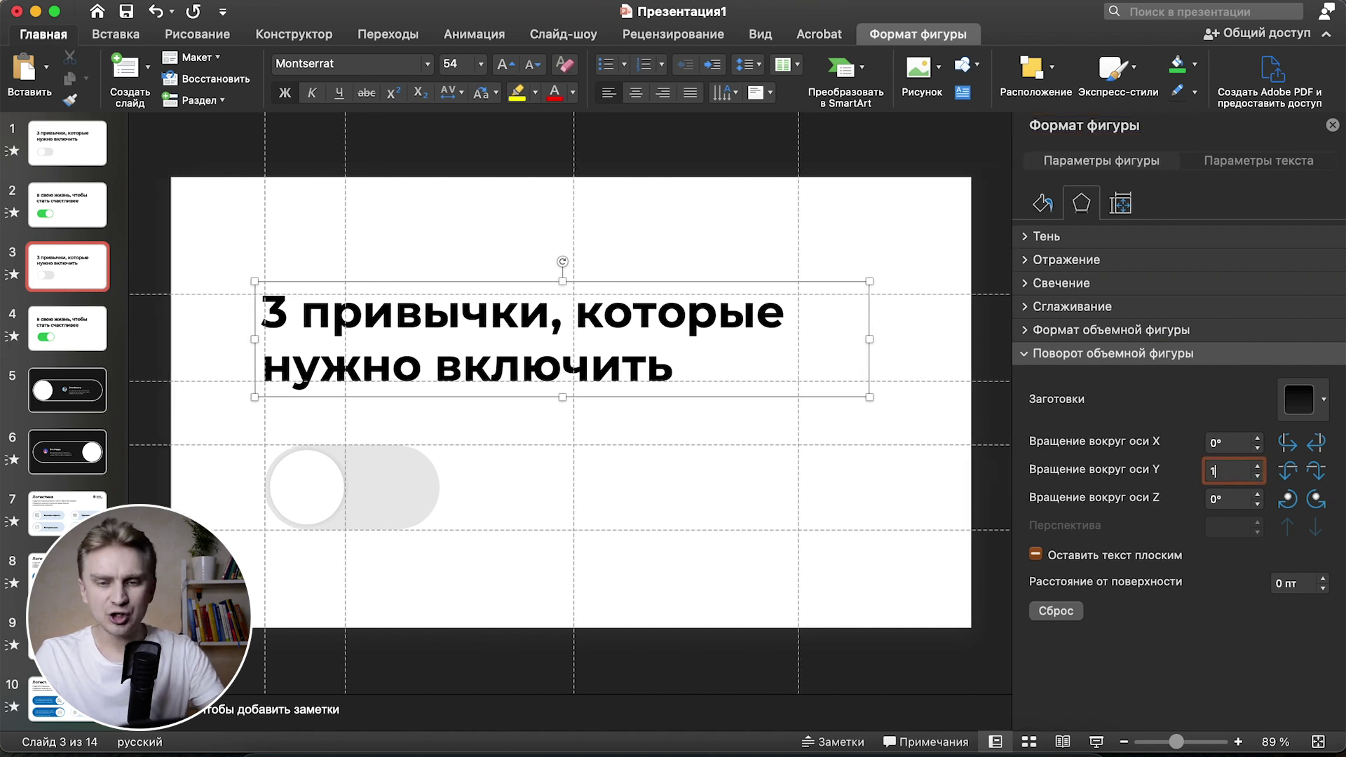
key(Return)
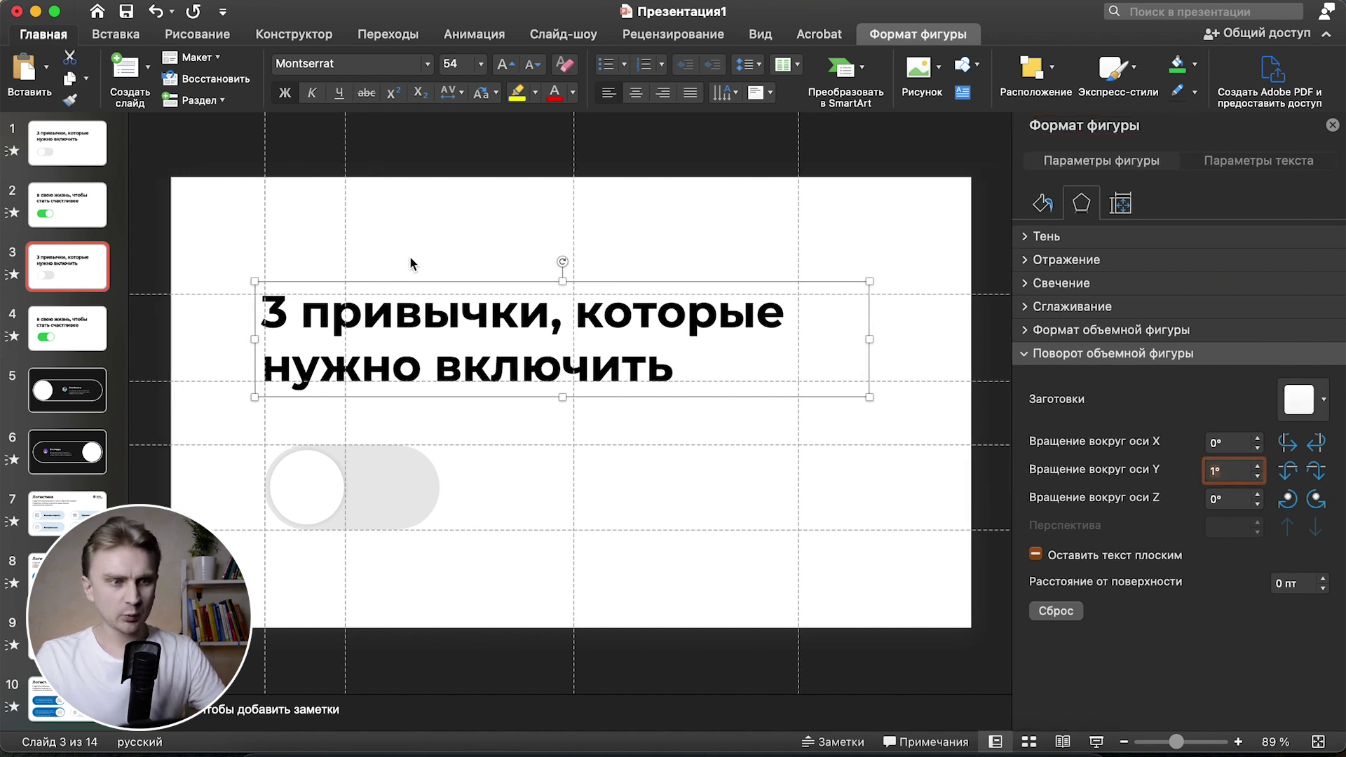
click(728, 500)
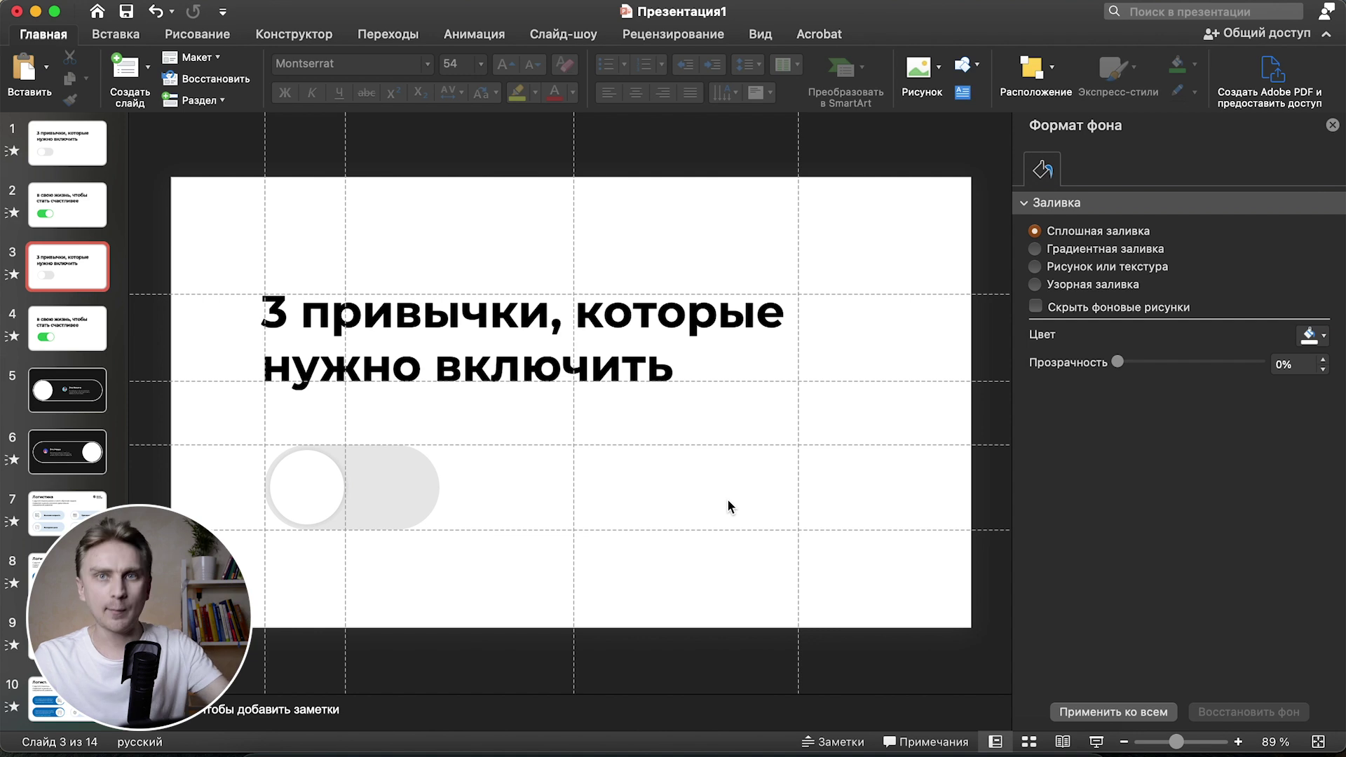
- Paste the slide 3 heading onto slide 4 and move it into position
click(502, 396)
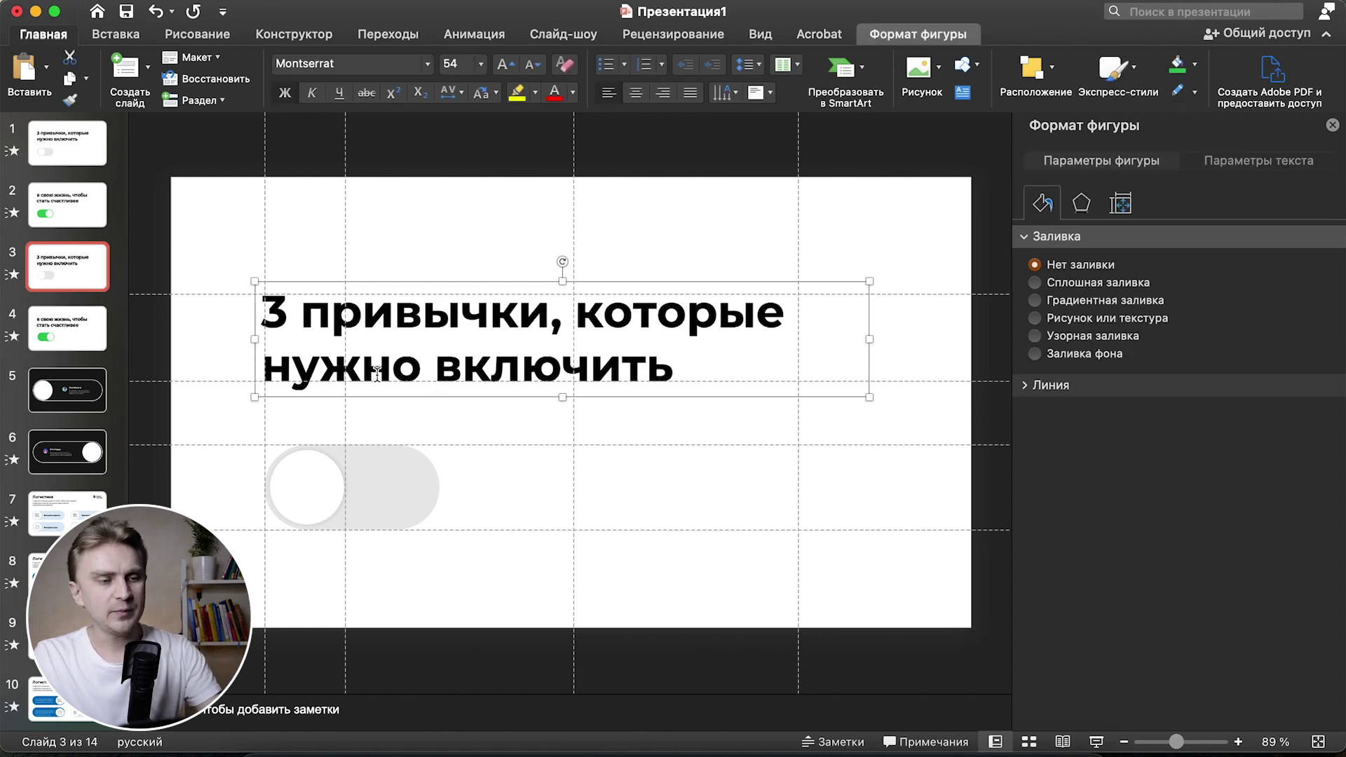
click(56, 321)
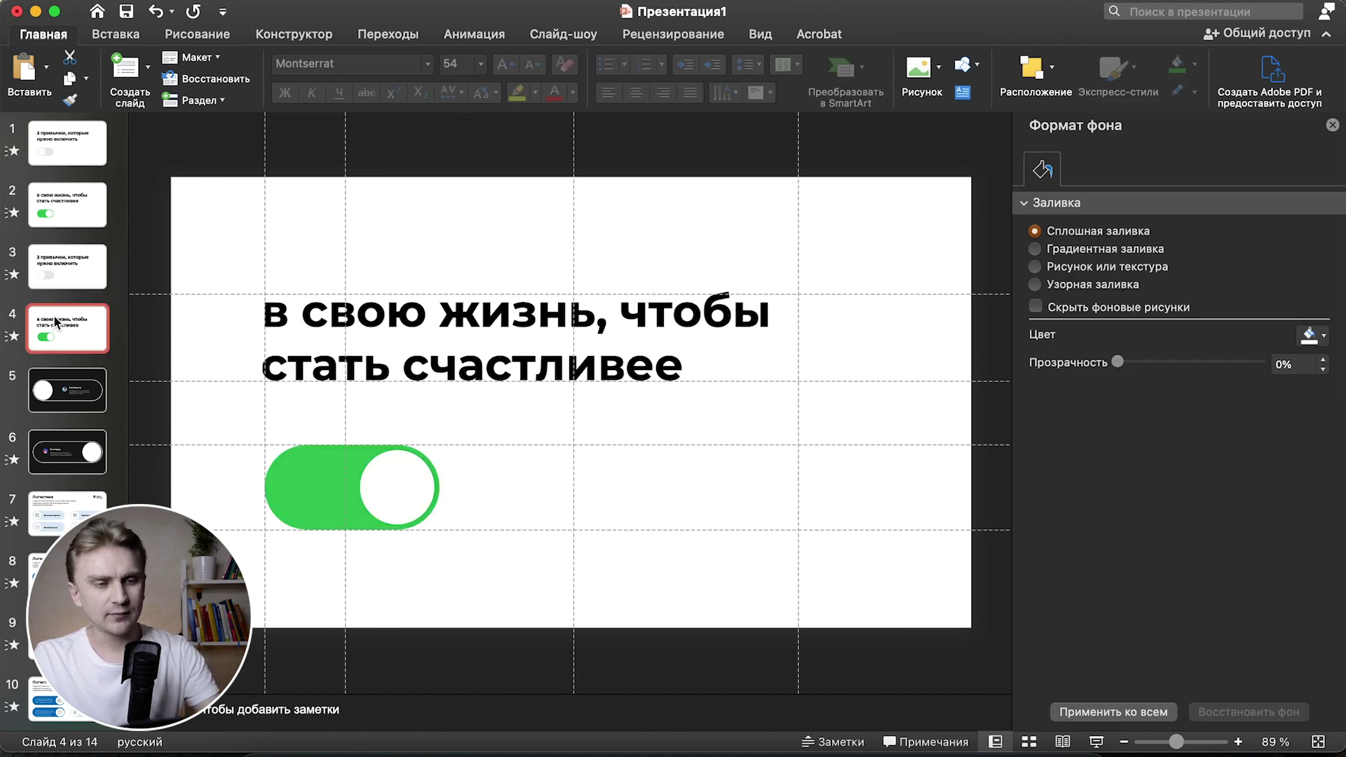
key(super+v)
drag(624, 398, 630, 342)
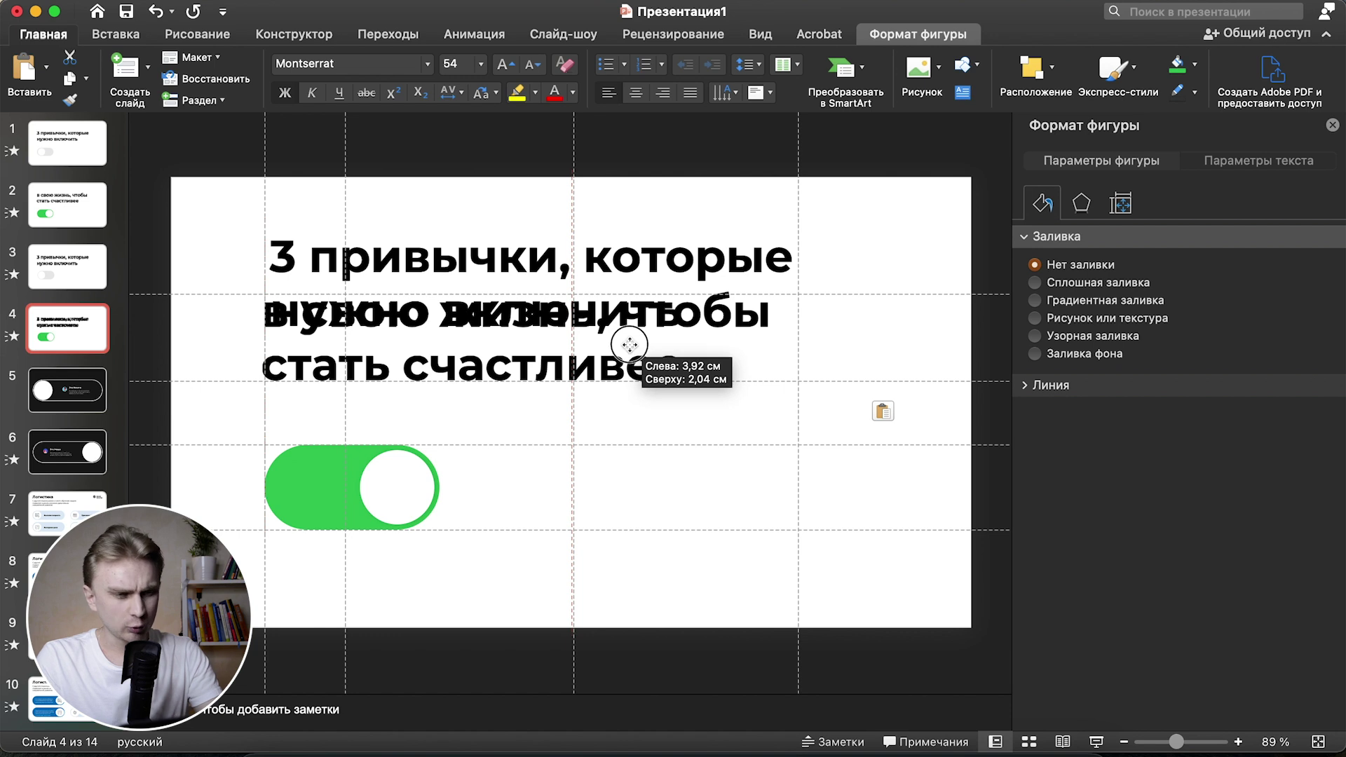
drag(386, 344, 406, 345)
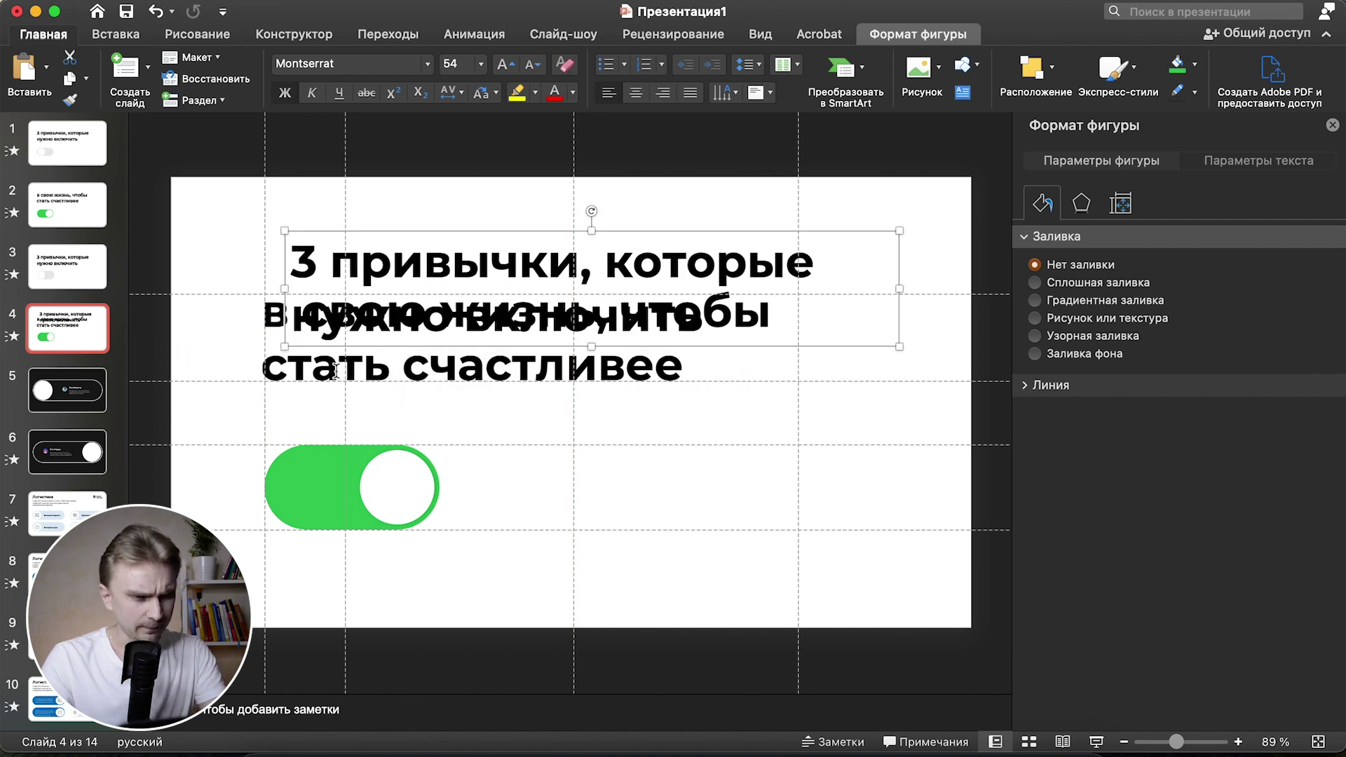
- Left-align the pasted heading with slide 4's original heading
click(339, 365)
click(392, 263)
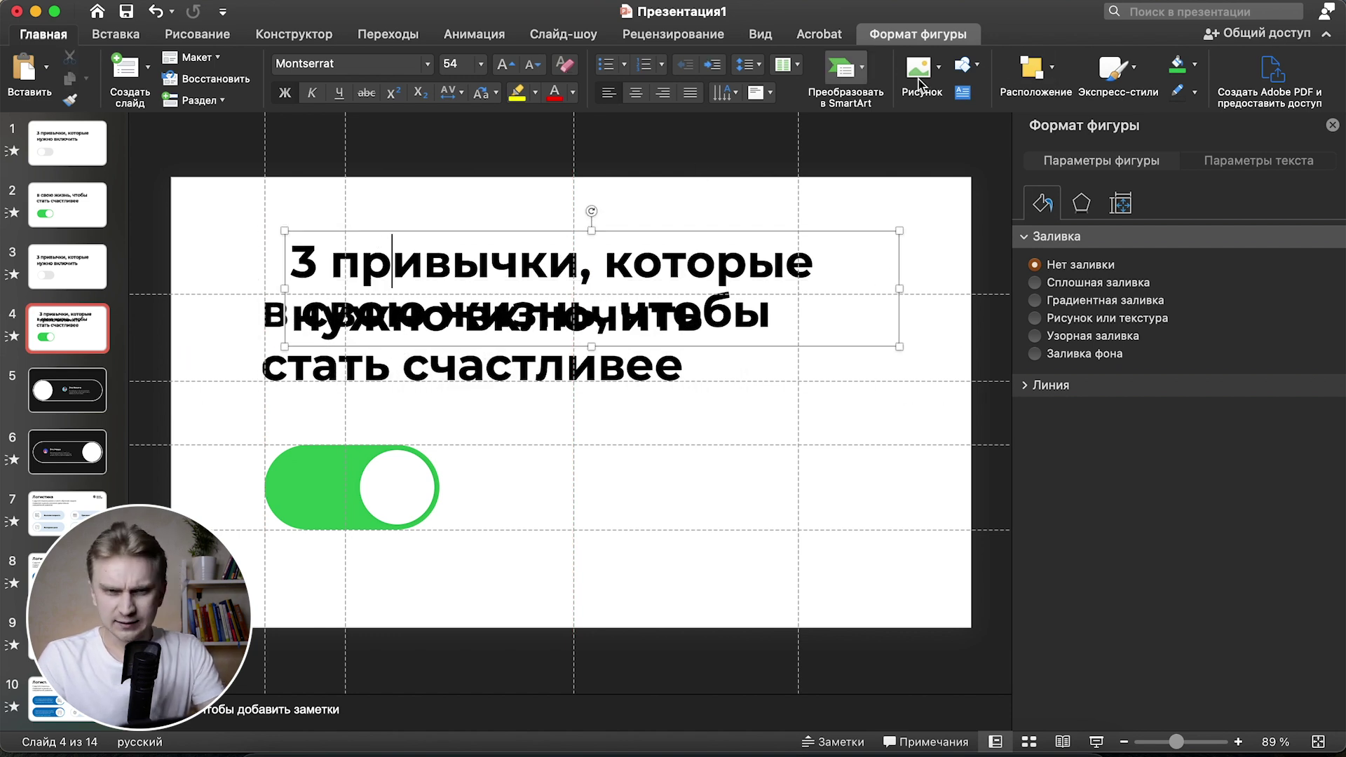
shift+click(420, 376)
click(1039, 74)
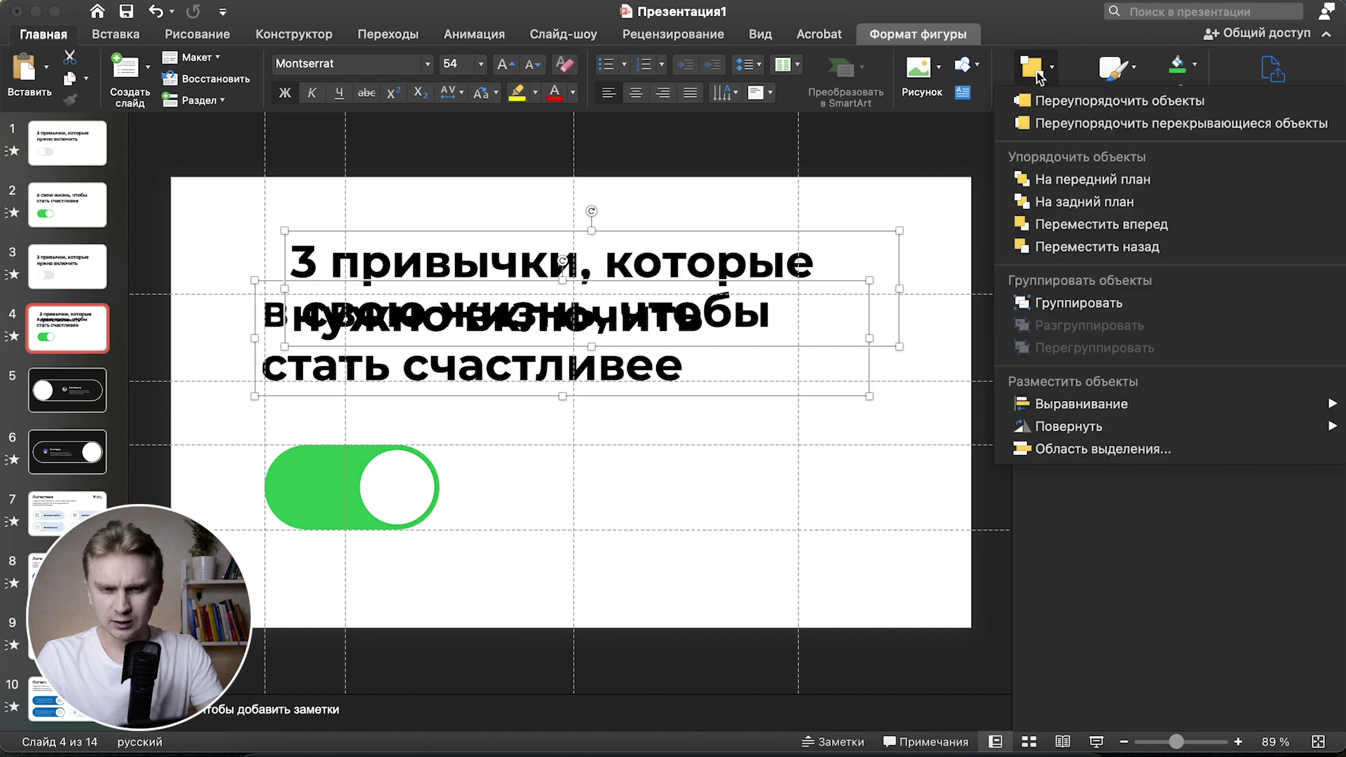
click(912, 403)
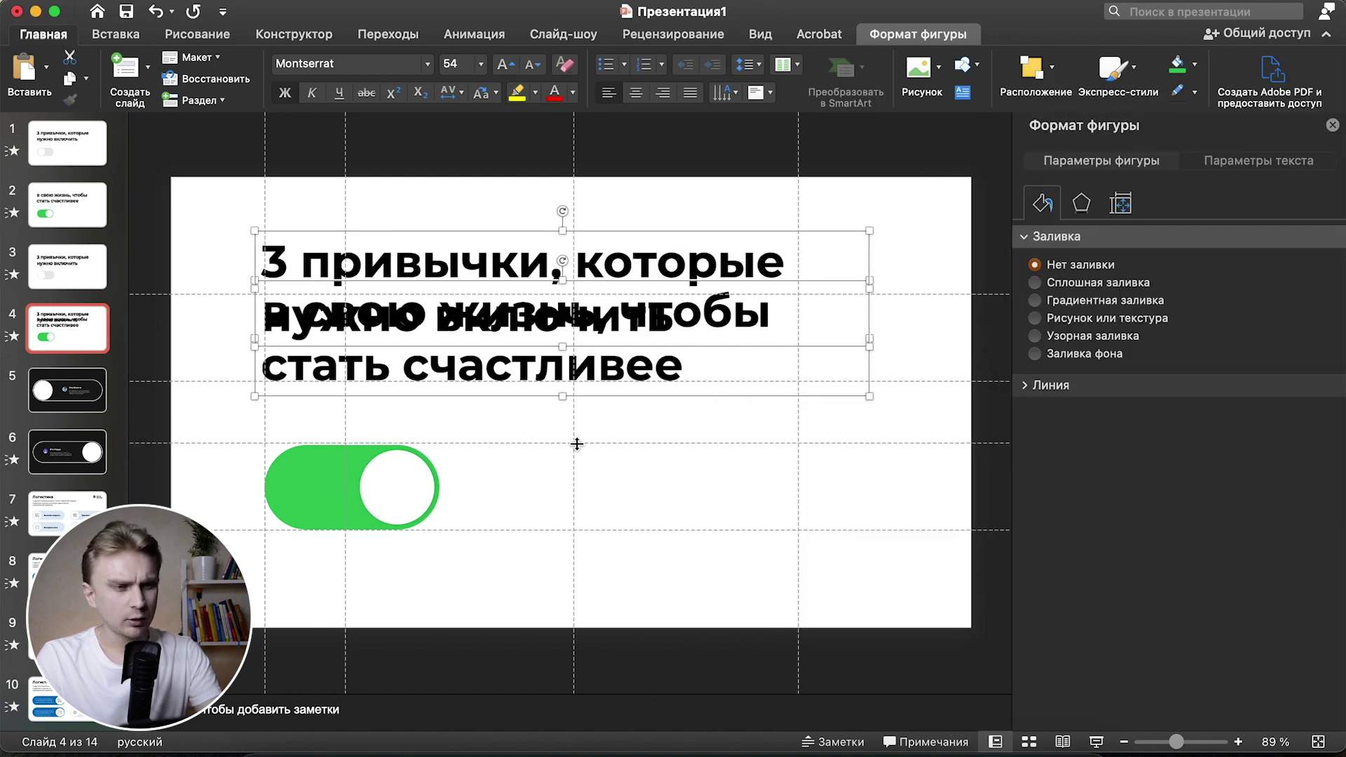
click(400, 277)
drag(412, 229, 414, 212)
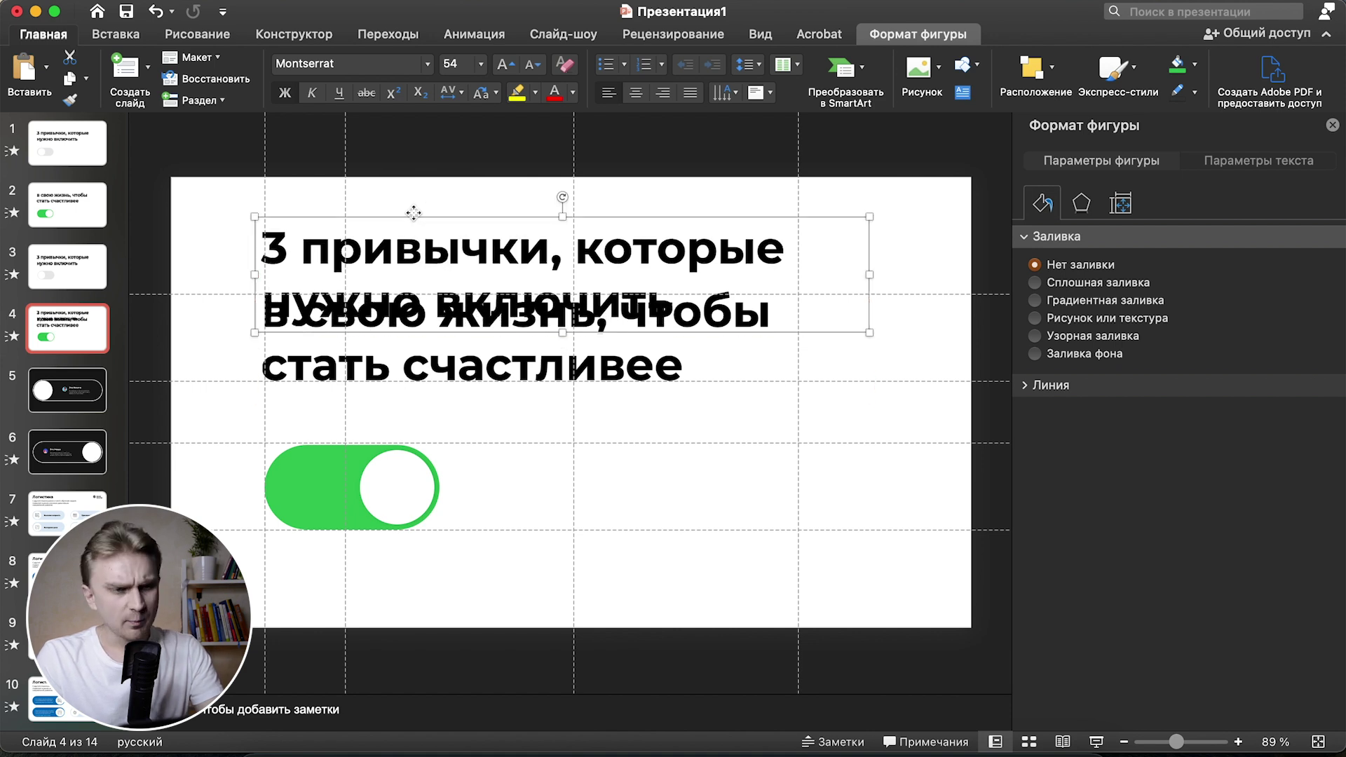
key(super+z)
key(super+z)
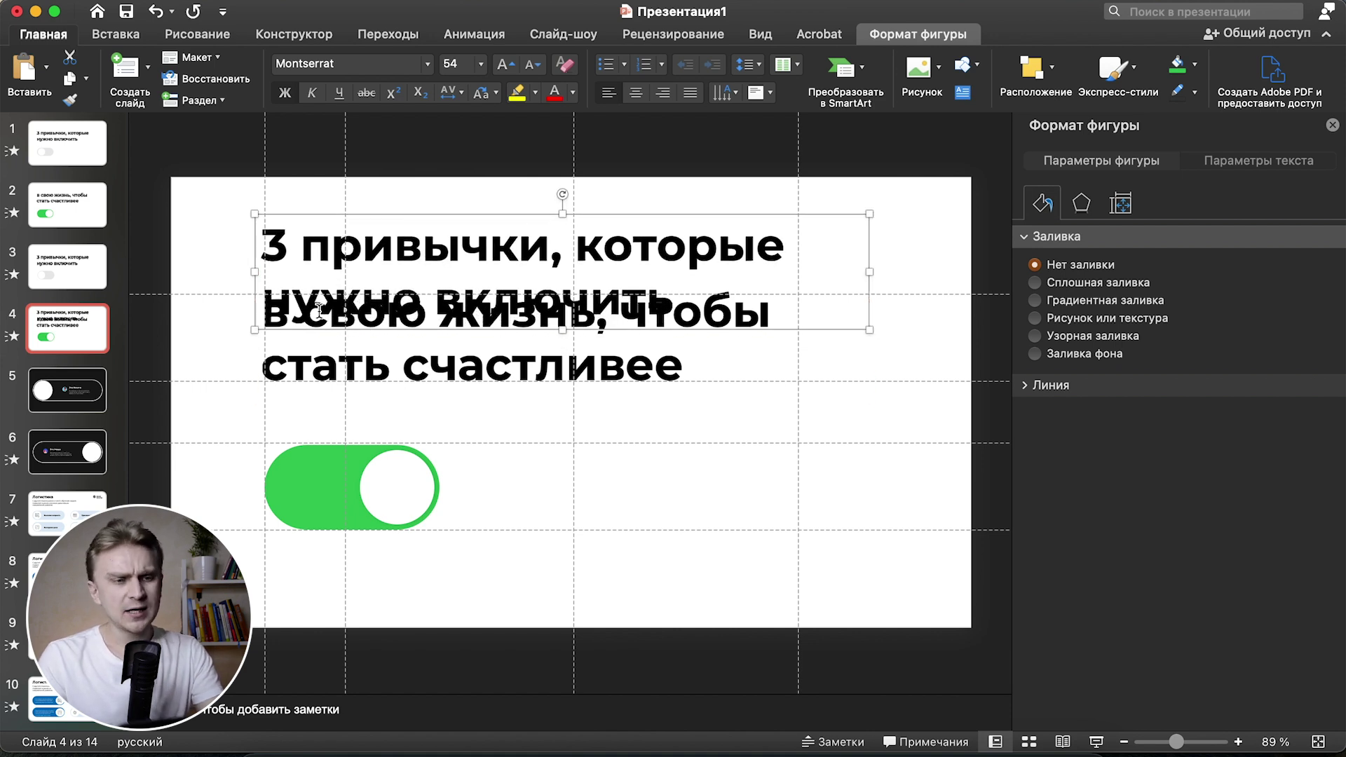
double_click(318, 311)
click(263, 315)
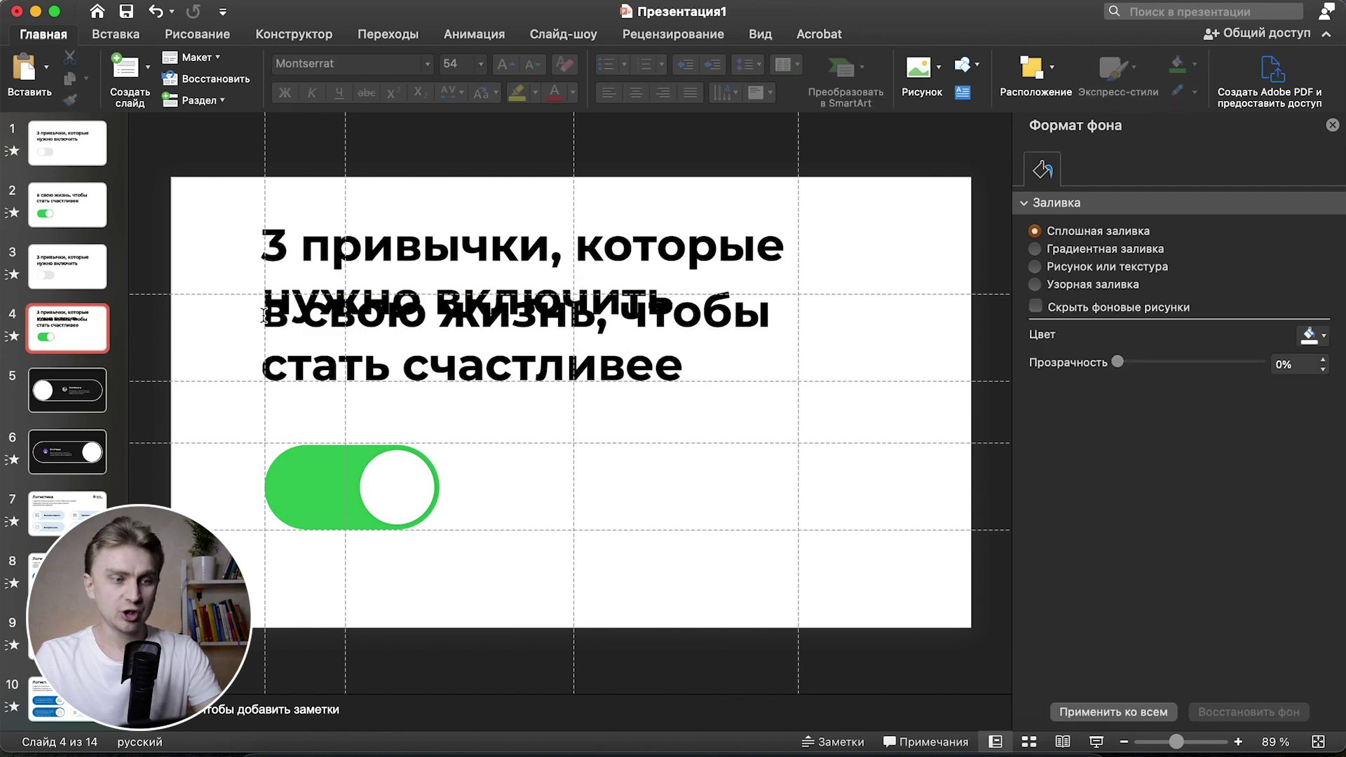
- Rotate the «3 привычки» heading 90° around Y so it disappears edge-on
click(405, 213)
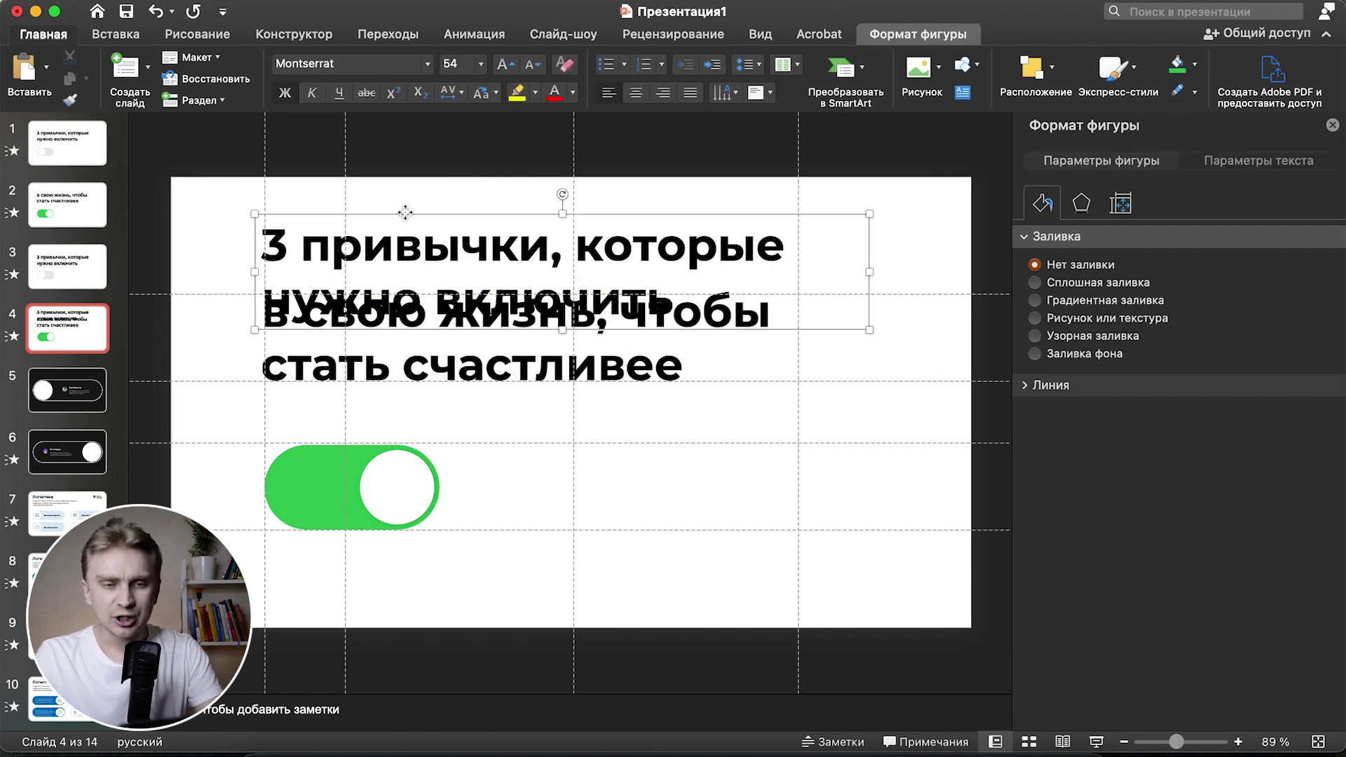
click(1082, 203)
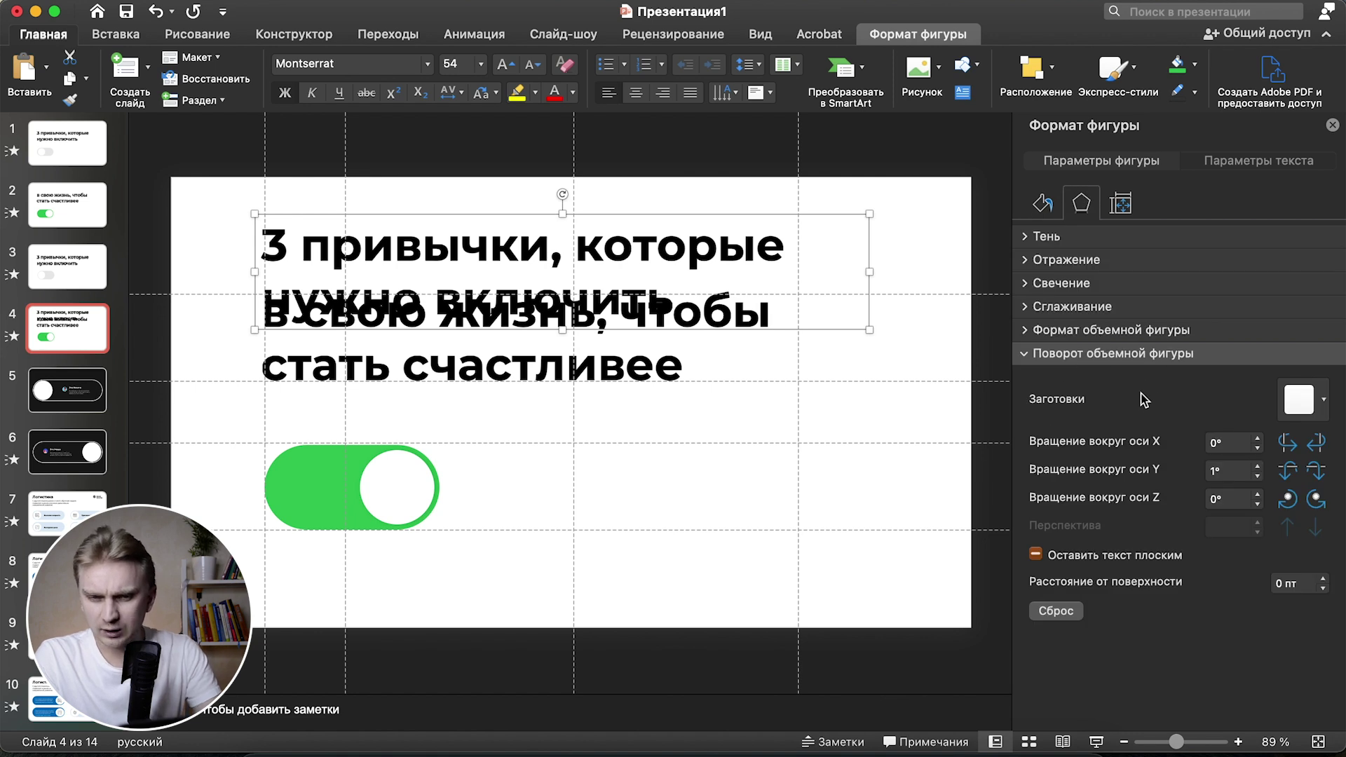
drag(1258, 467, 1257, 467)
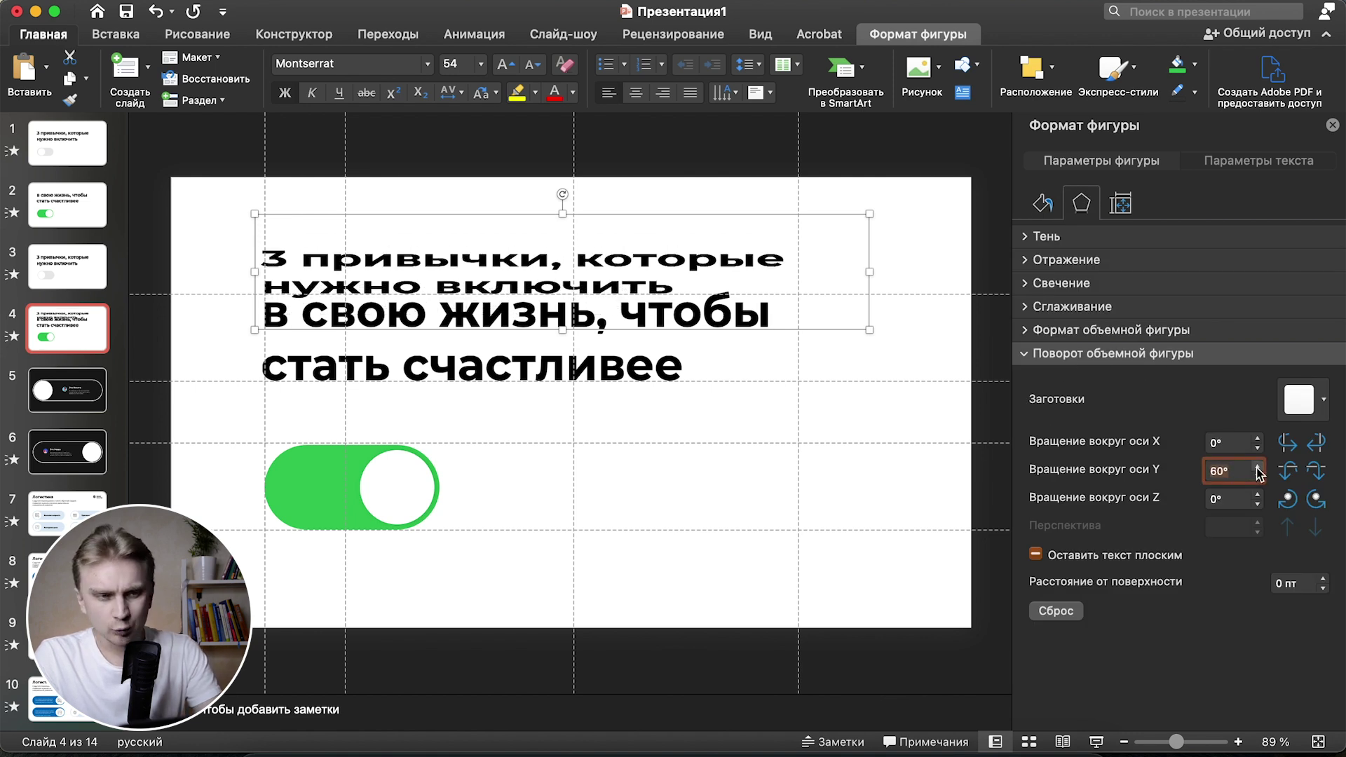
click(876, 495)
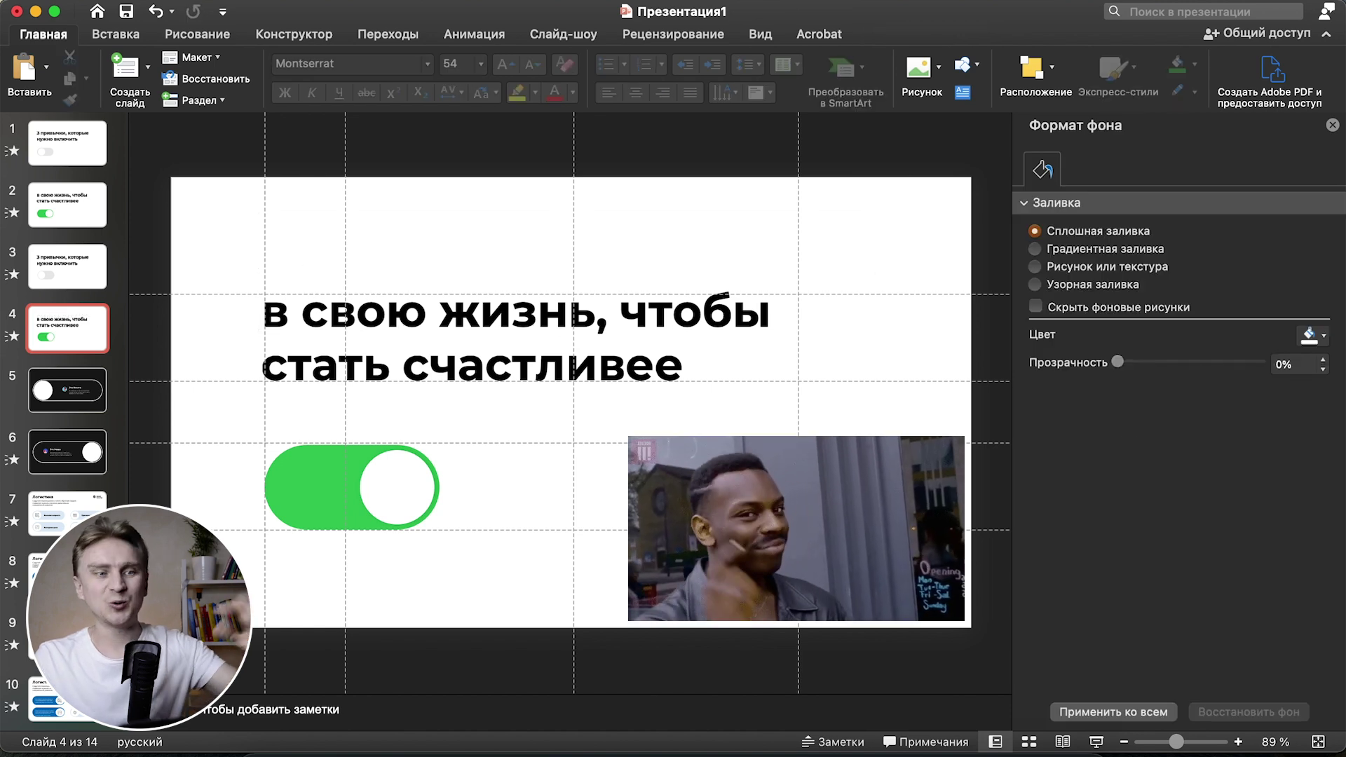
- Copy the «в свою жизнь, чтобы стать счастливее» heading onto slide 3, just below the first heading
click(403, 397)
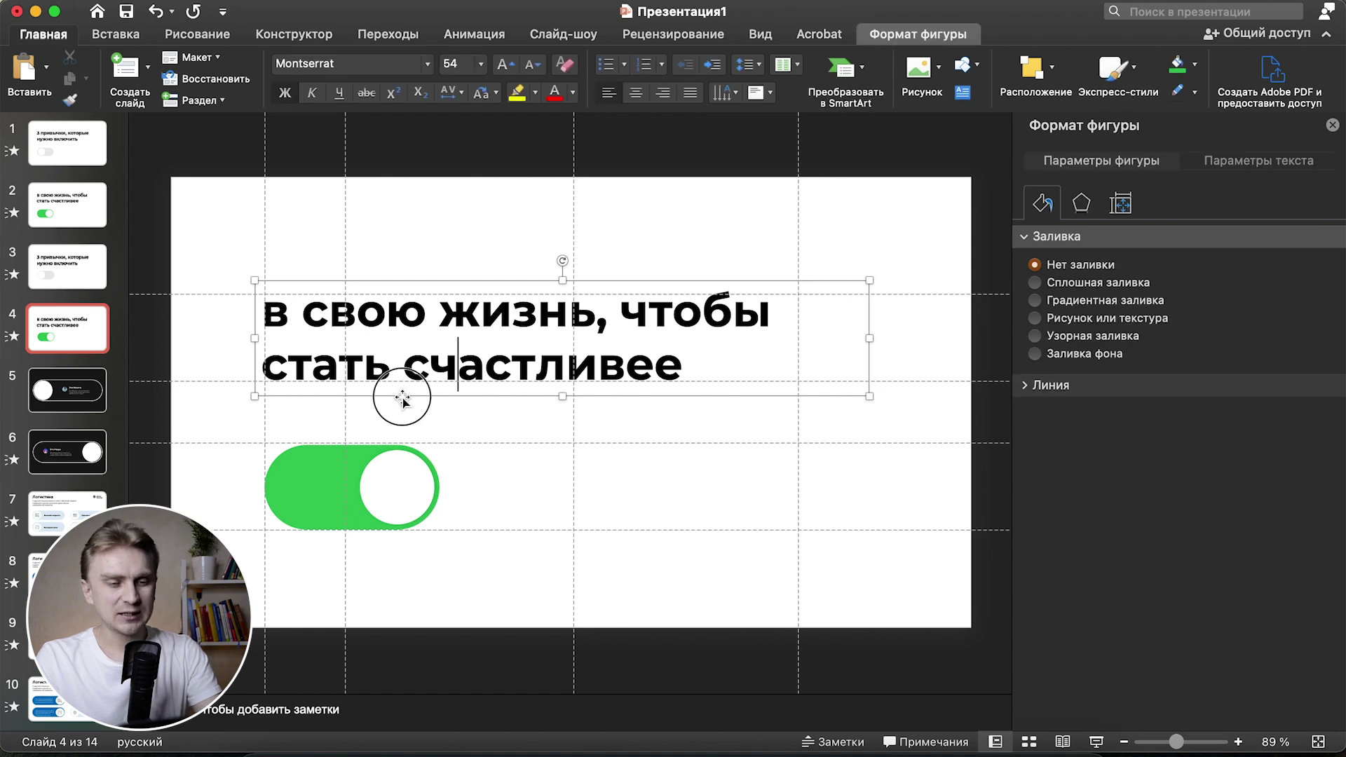
click(1083, 208)
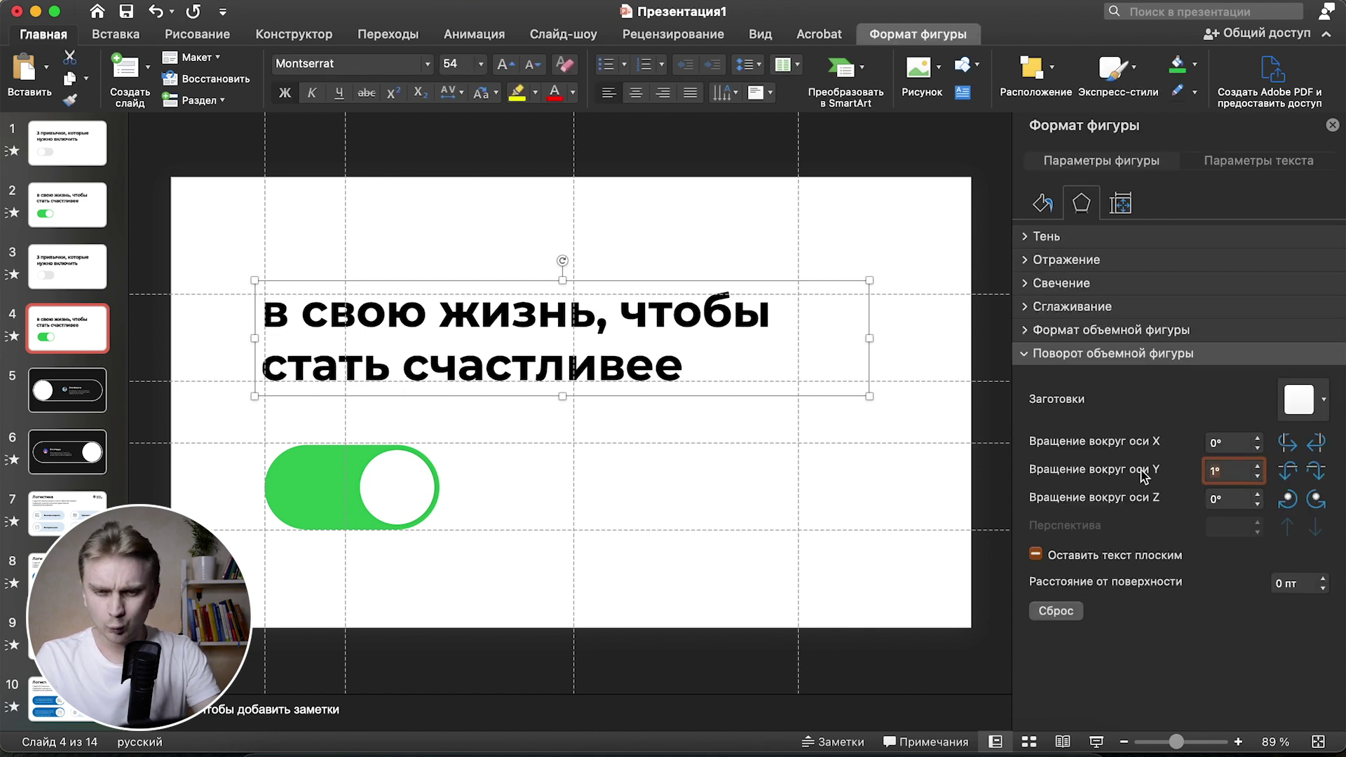
click(726, 485)
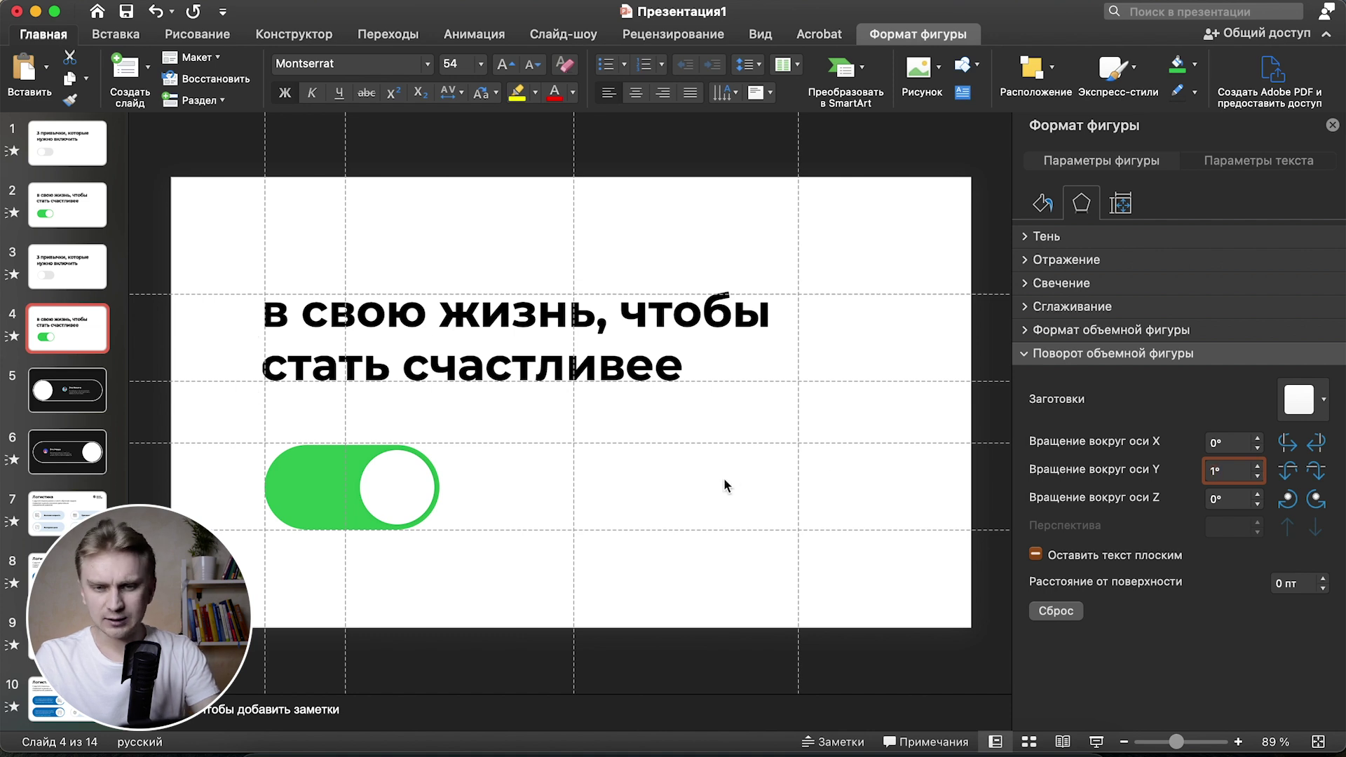
click(382, 396)
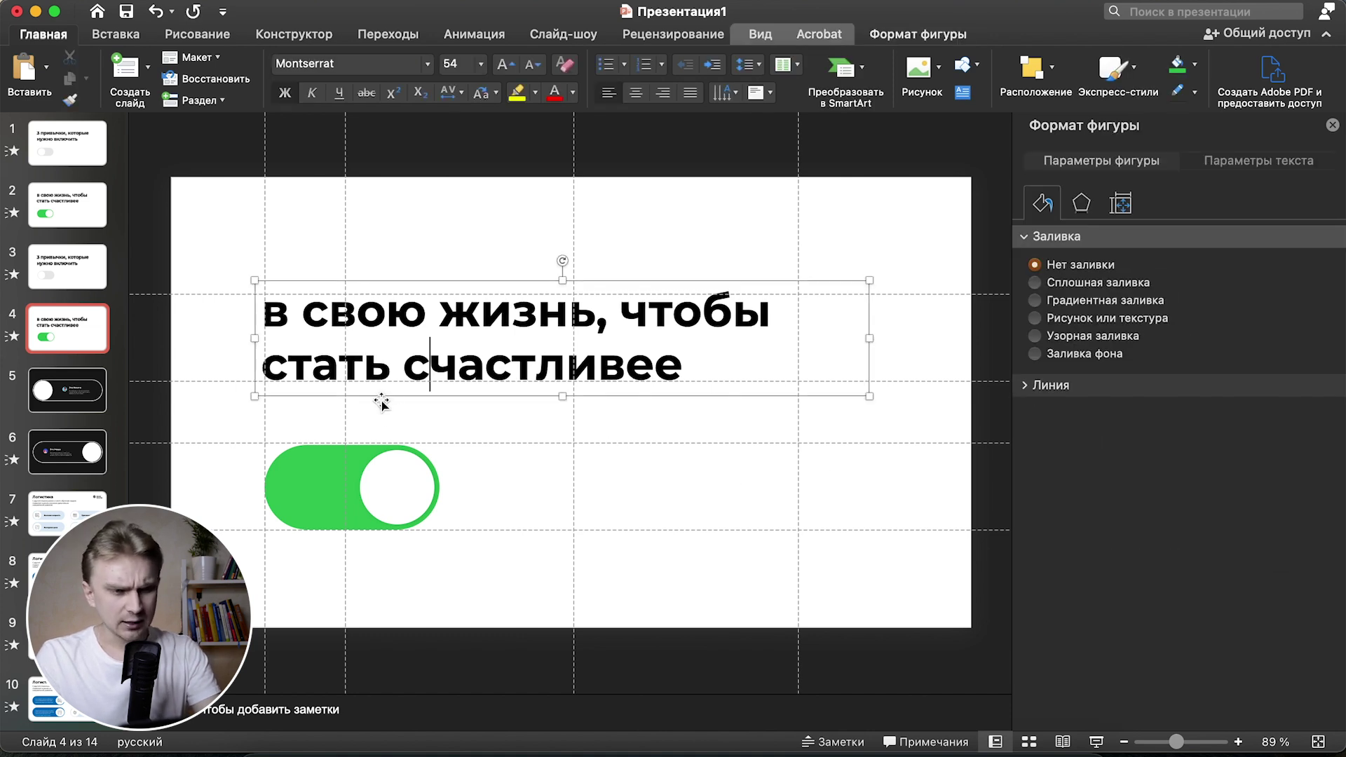
click(1084, 208)
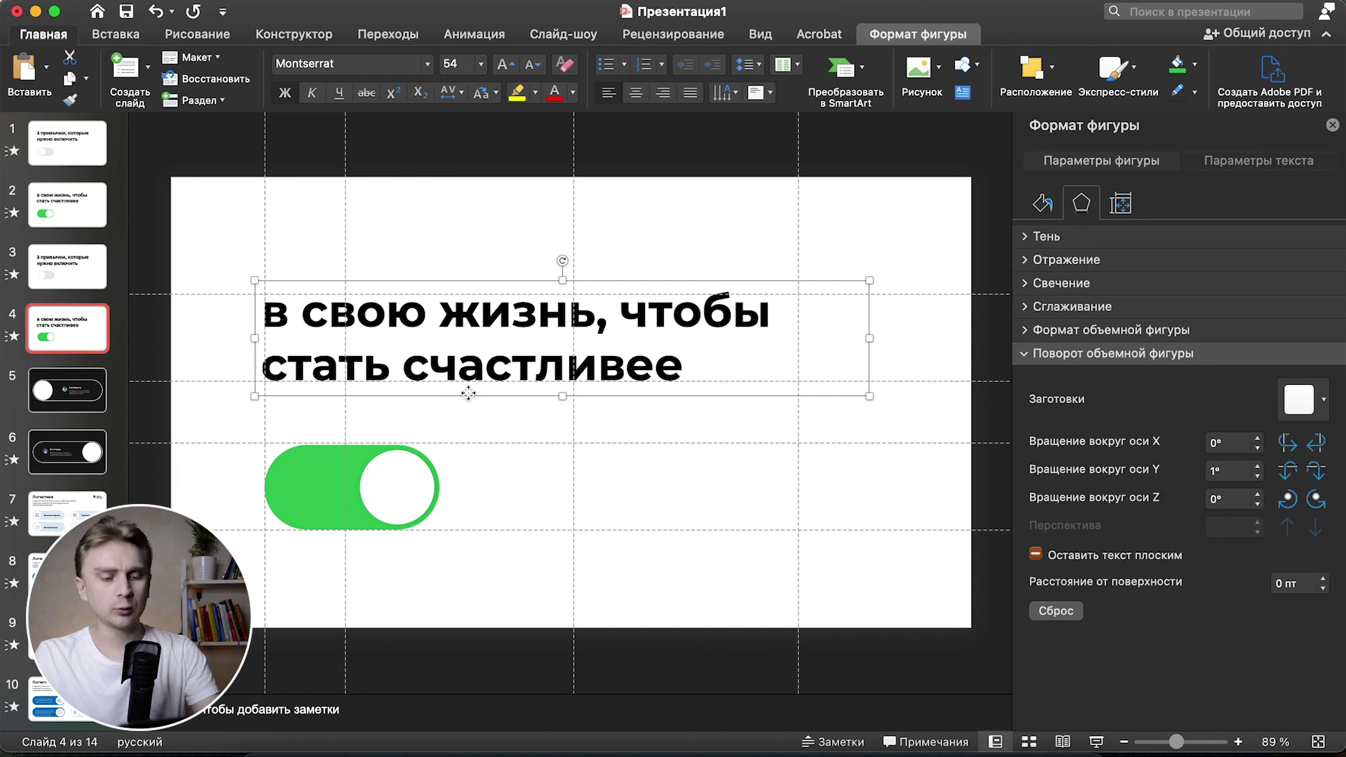
click(53, 275)
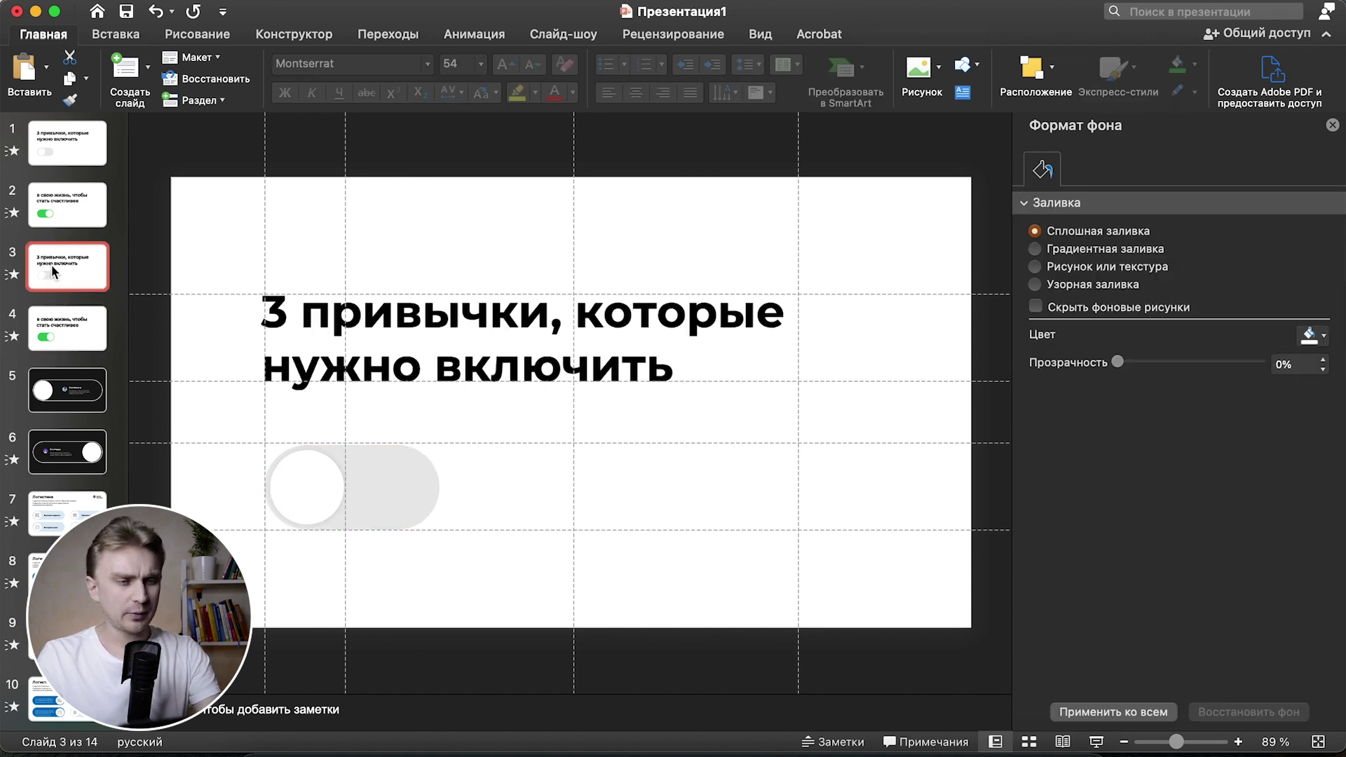
key(super+v)
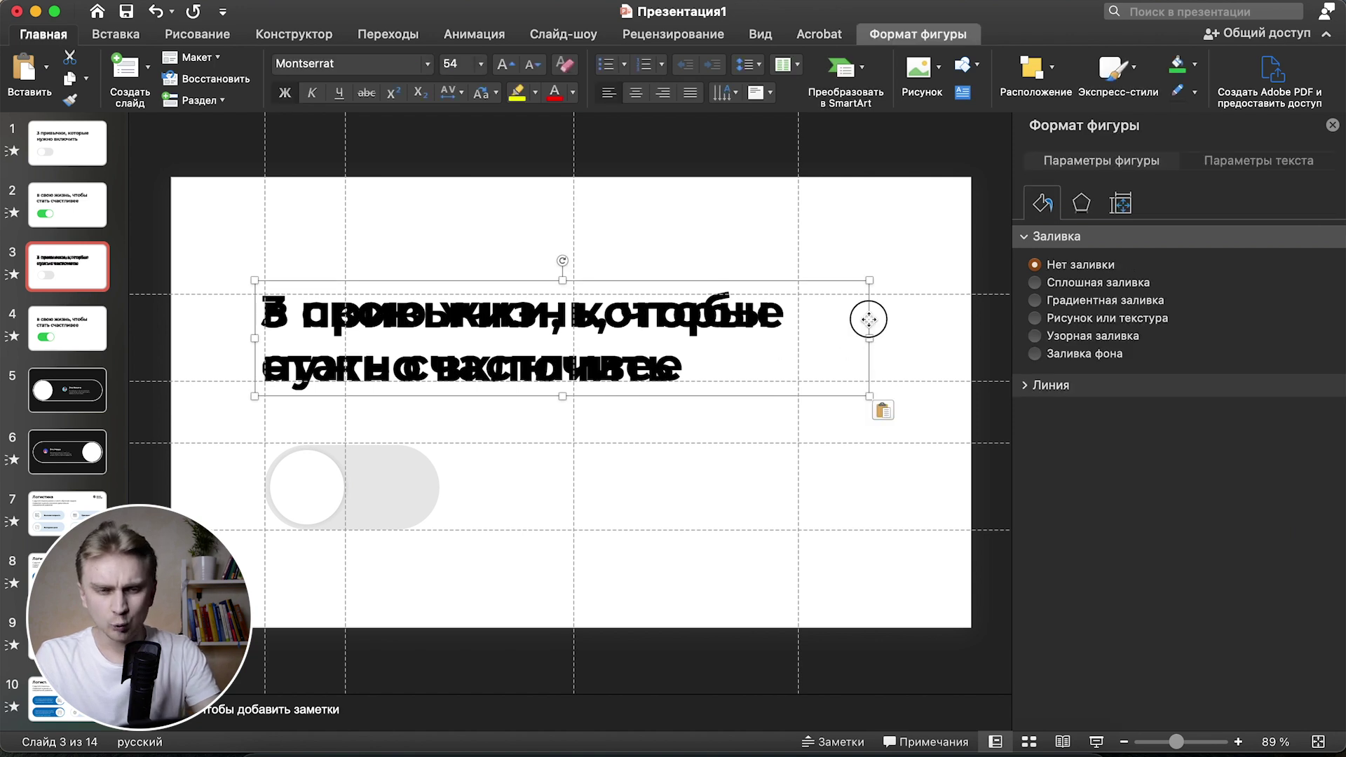
drag(869, 321, 869, 372)
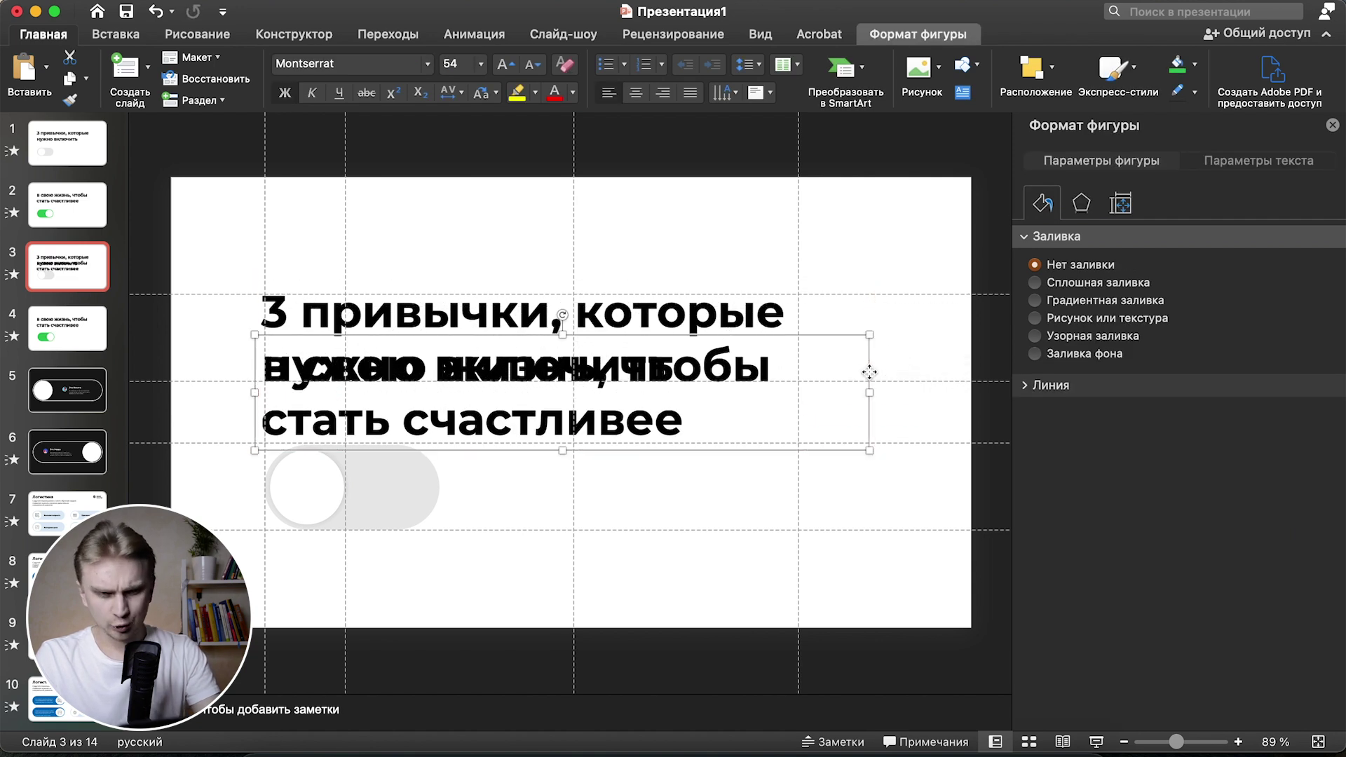
key(Down)
key(Down)
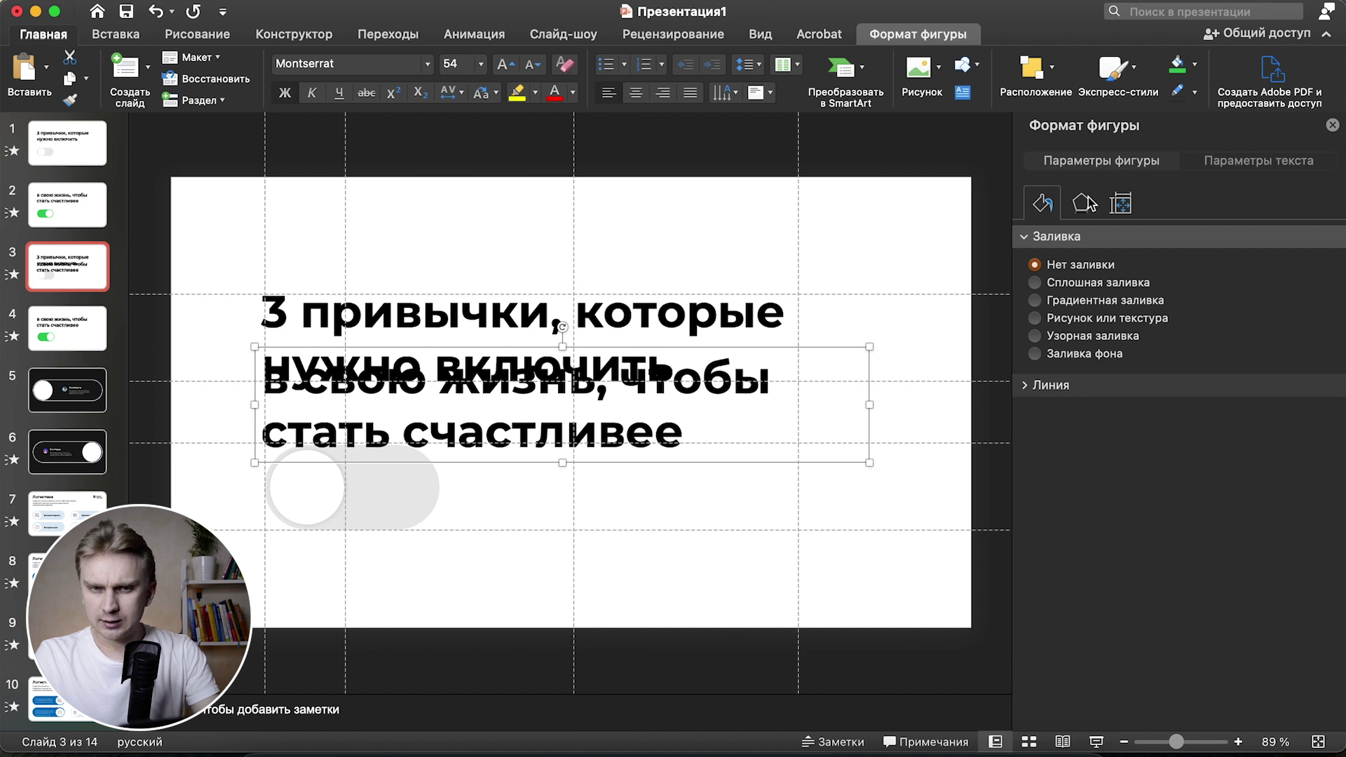
- Set the pasted heading's 3-D Y rotation to 270° so it is hidden edge-on
click(1081, 204)
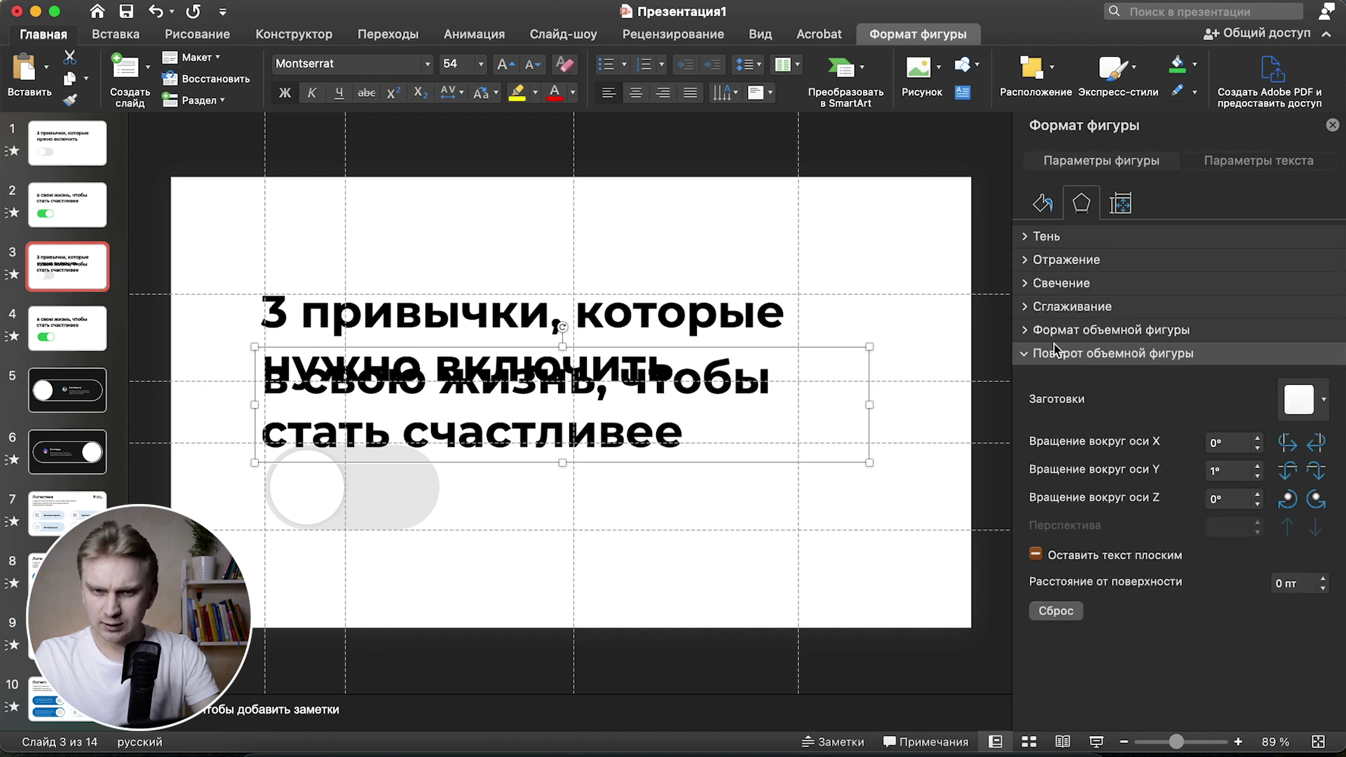
text(1)
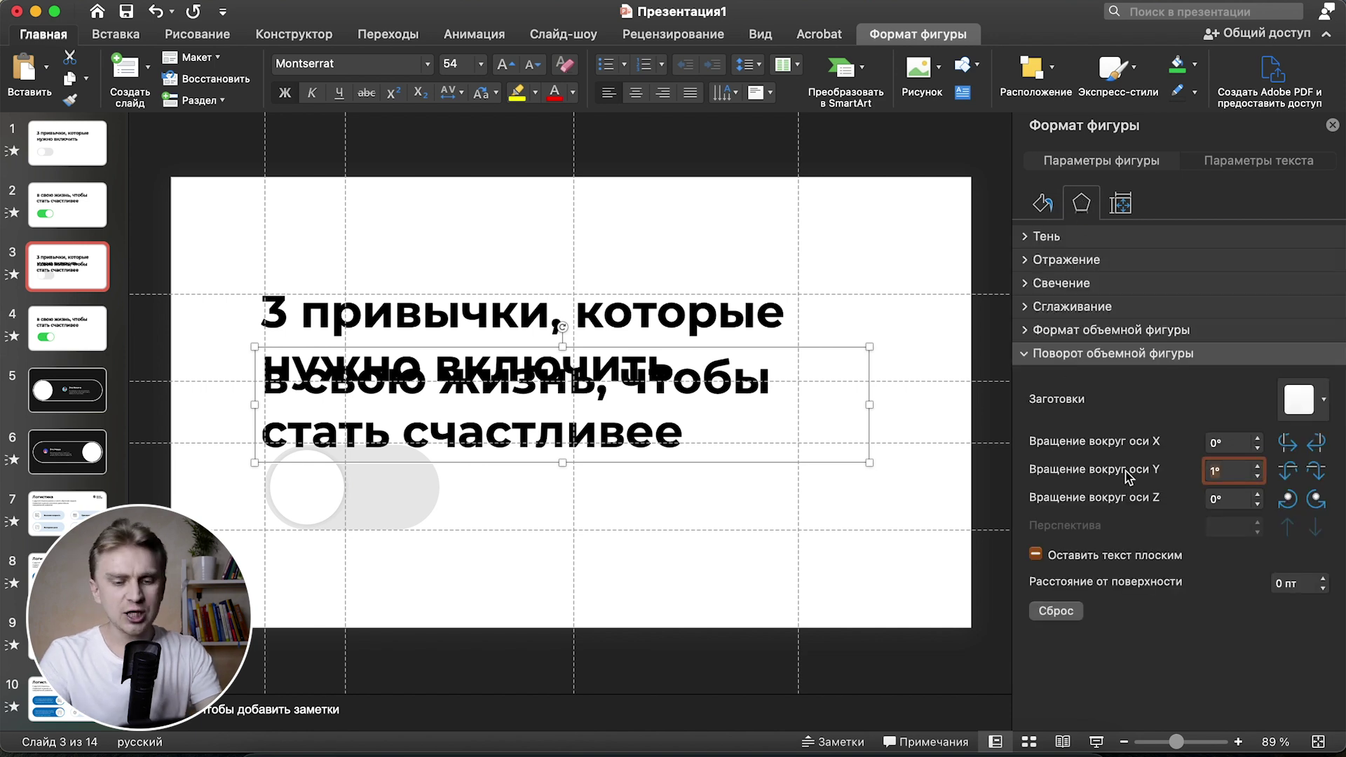
text(0)
key(Return)
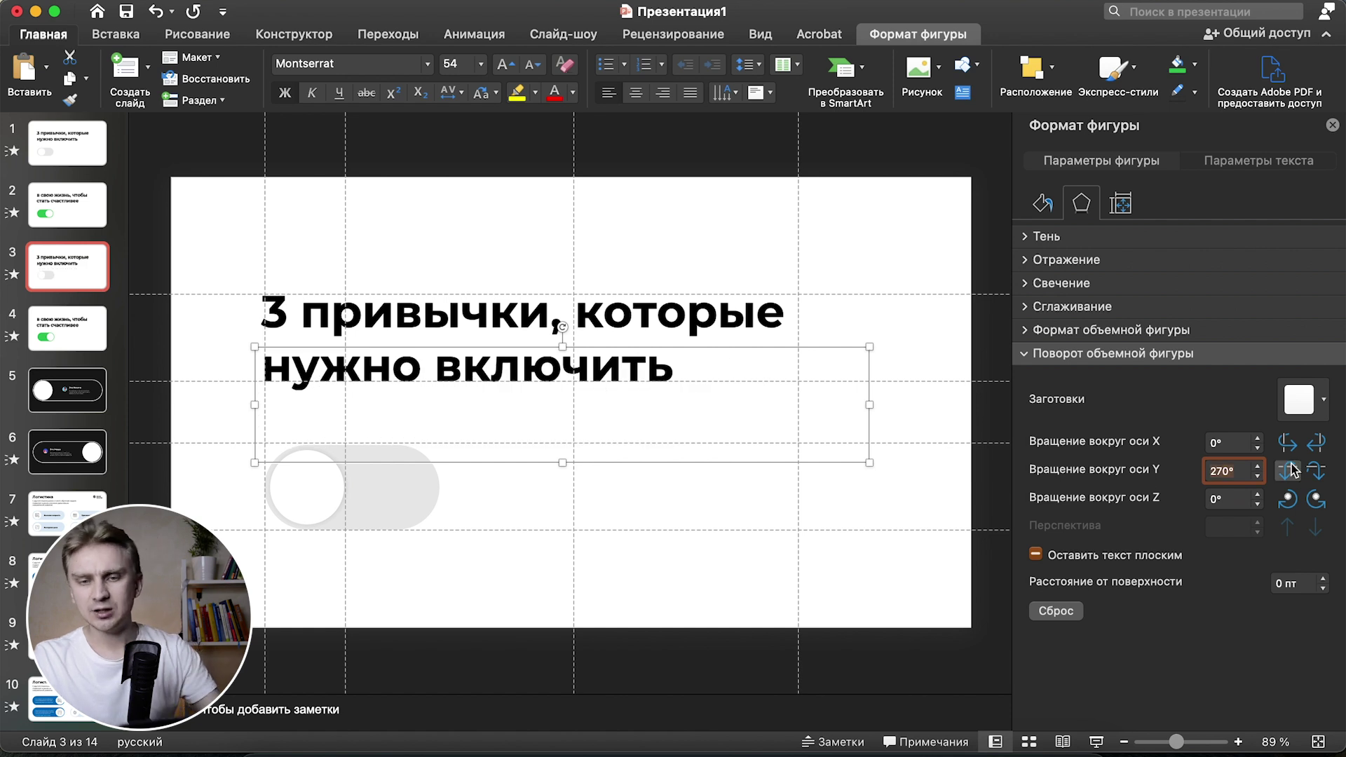
click(1258, 478)
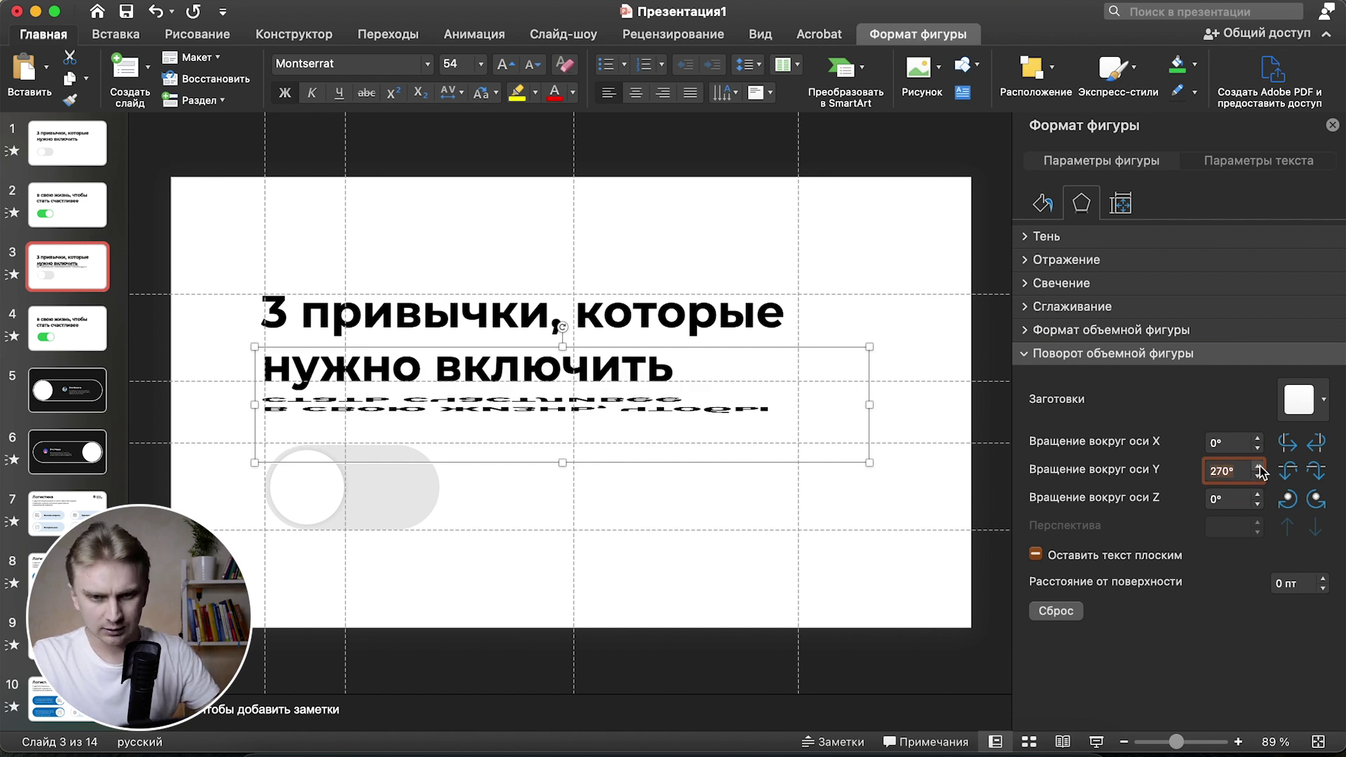
click(1259, 477)
click(1259, 478)
click(1258, 478)
click(1258, 477)
click(1259, 478)
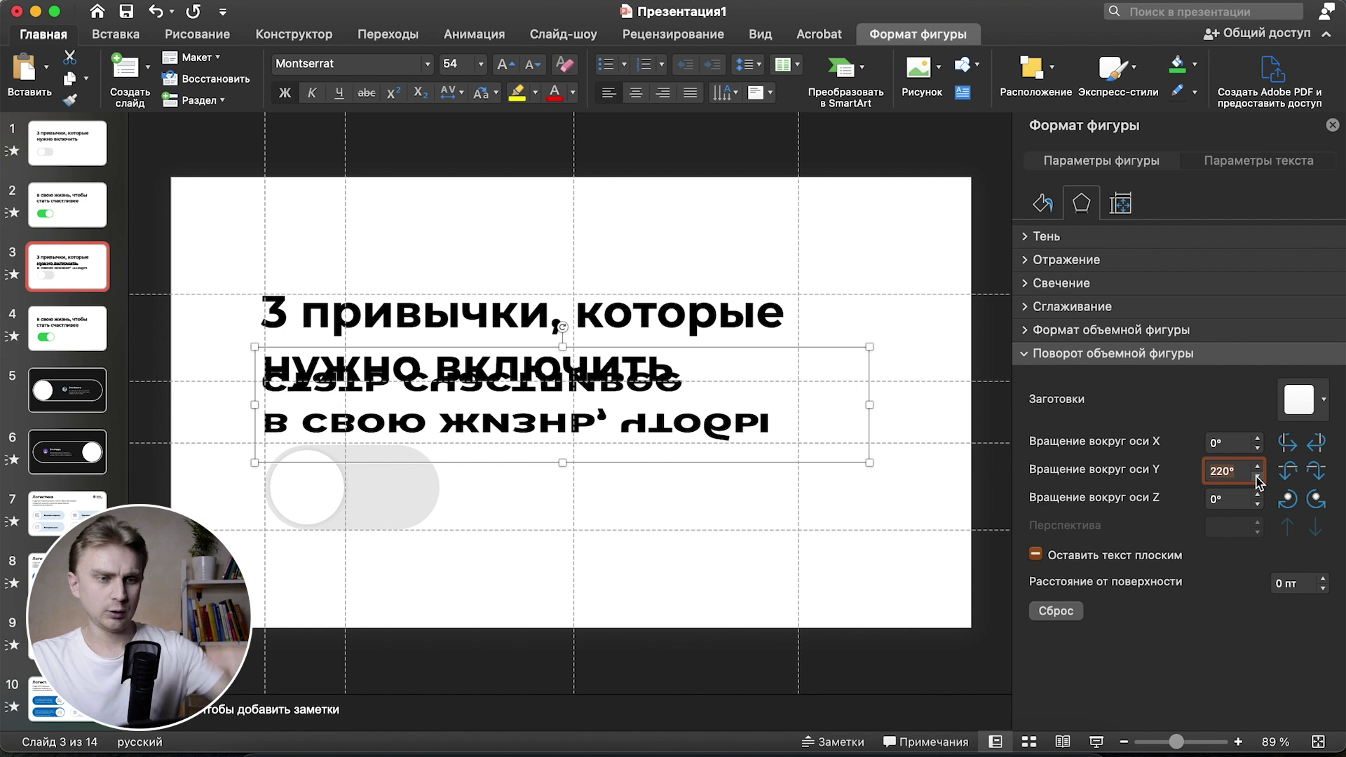
click(1258, 466)
click(1258, 466)
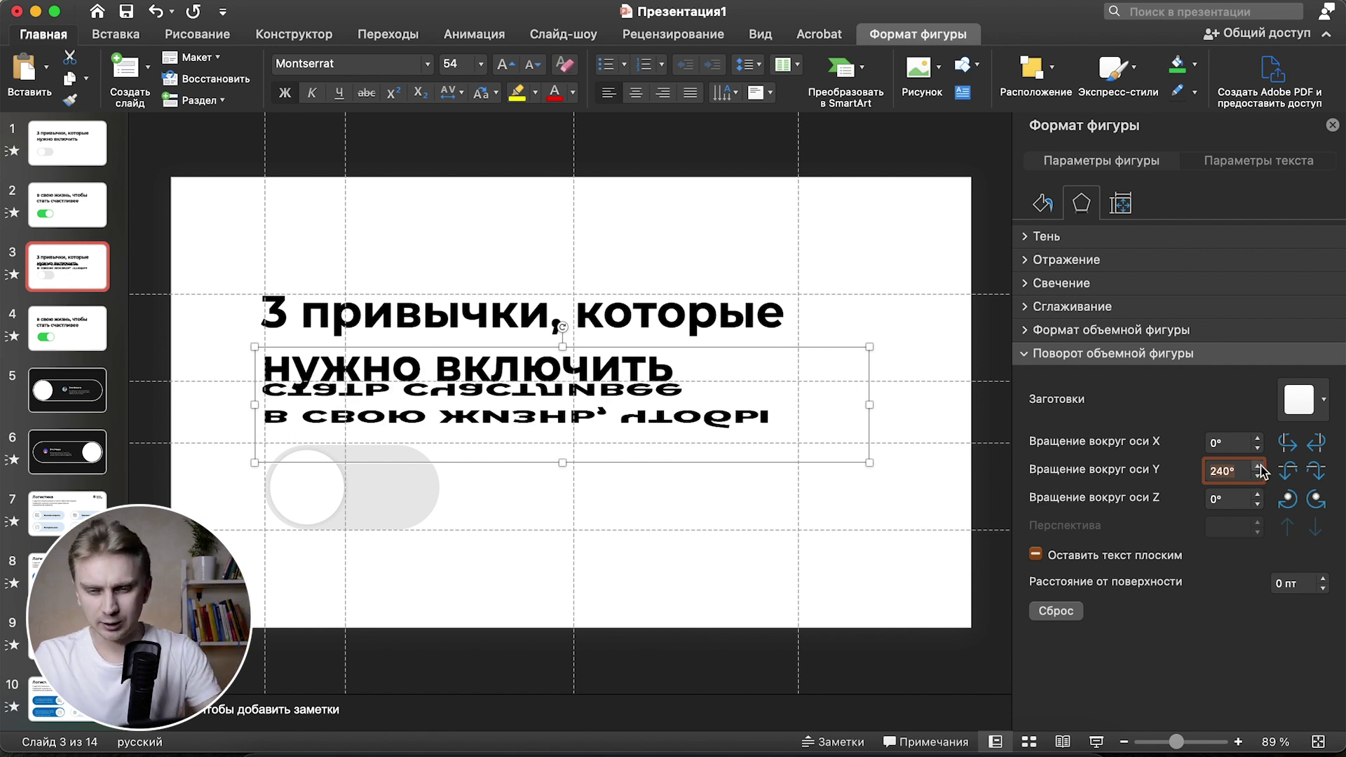
click(1258, 466)
click(1258, 465)
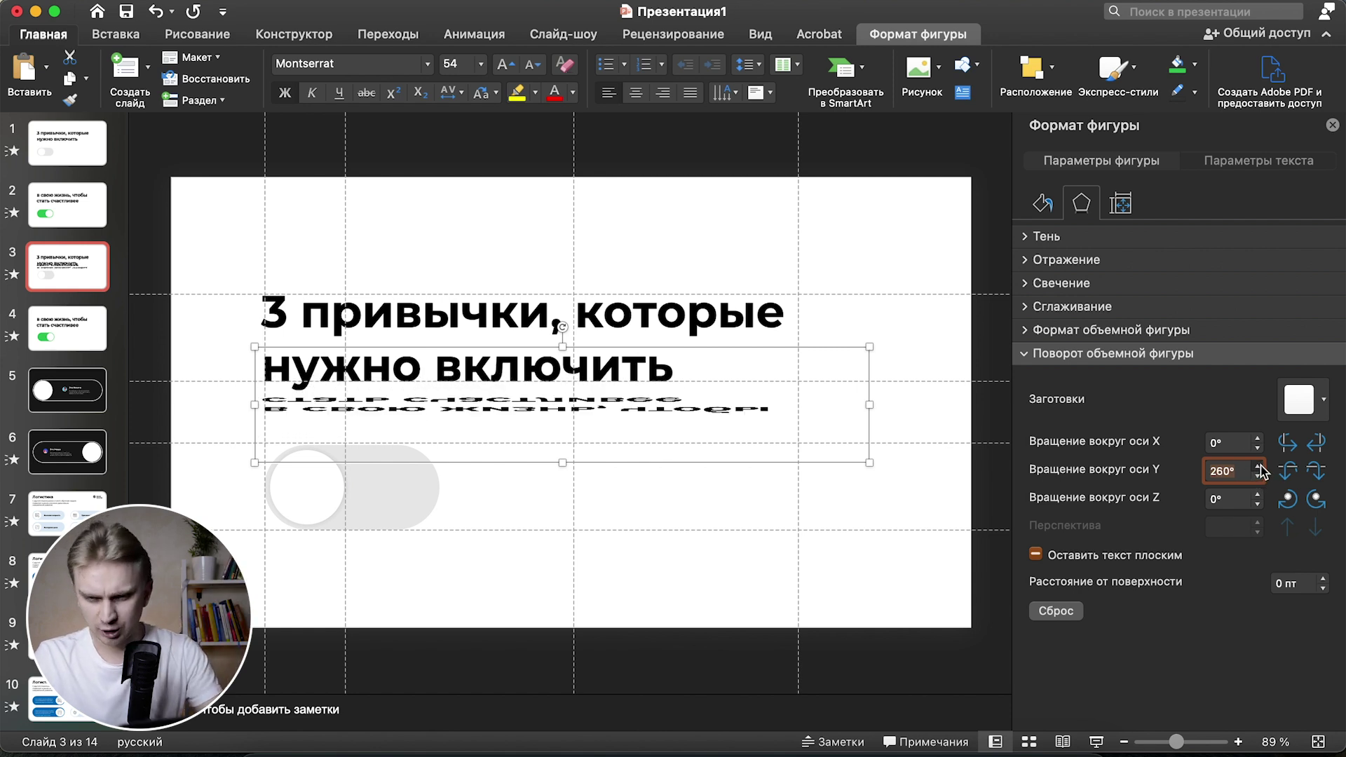
click(874, 507)
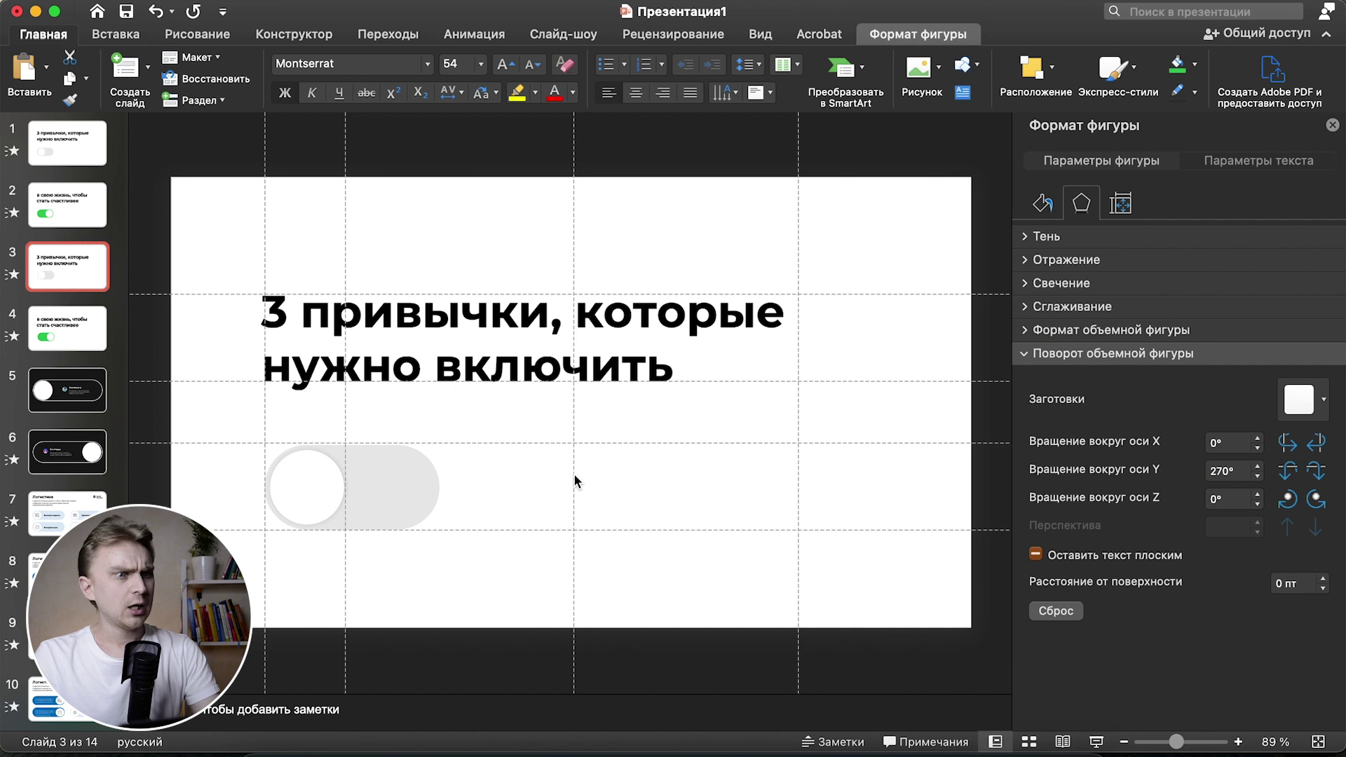
- Show slide 4 with its Transitions tab, where Трансформация is selected
click(69, 329)
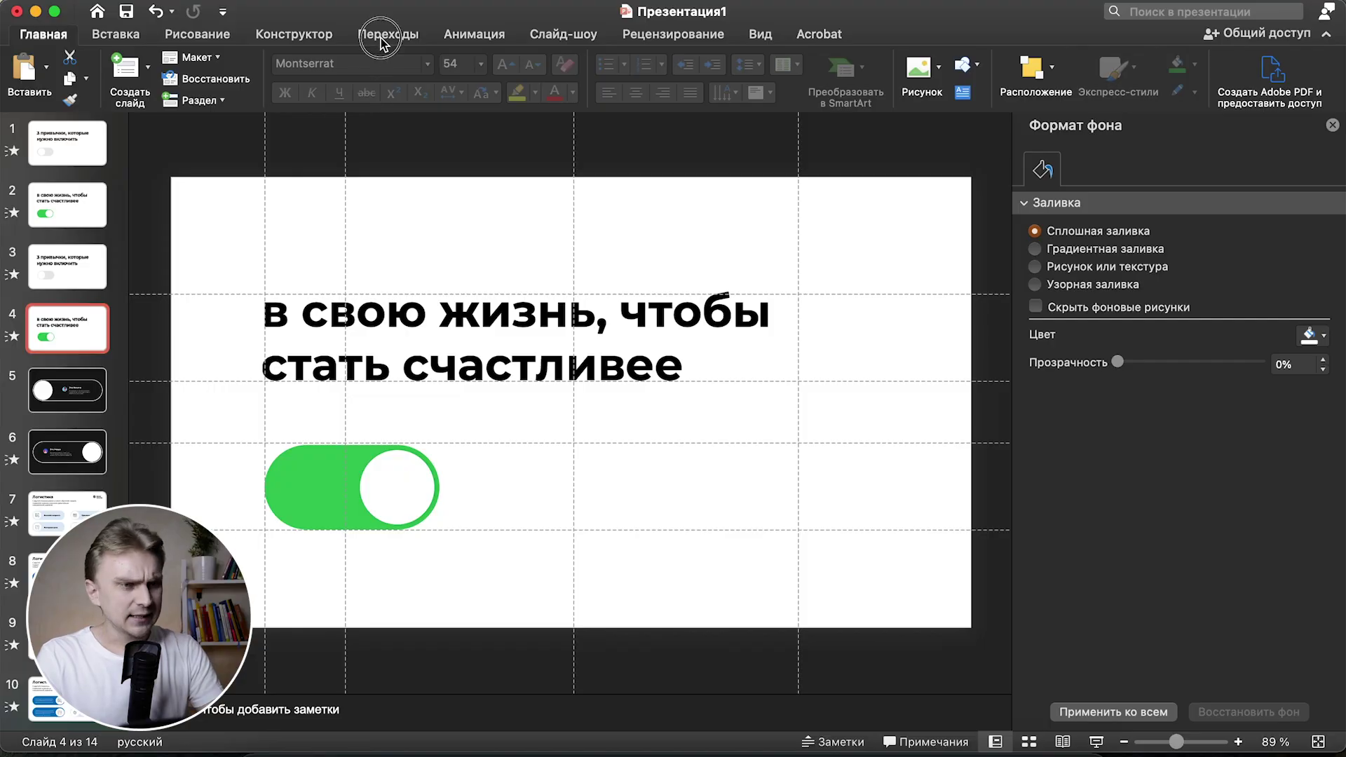
click(381, 40)
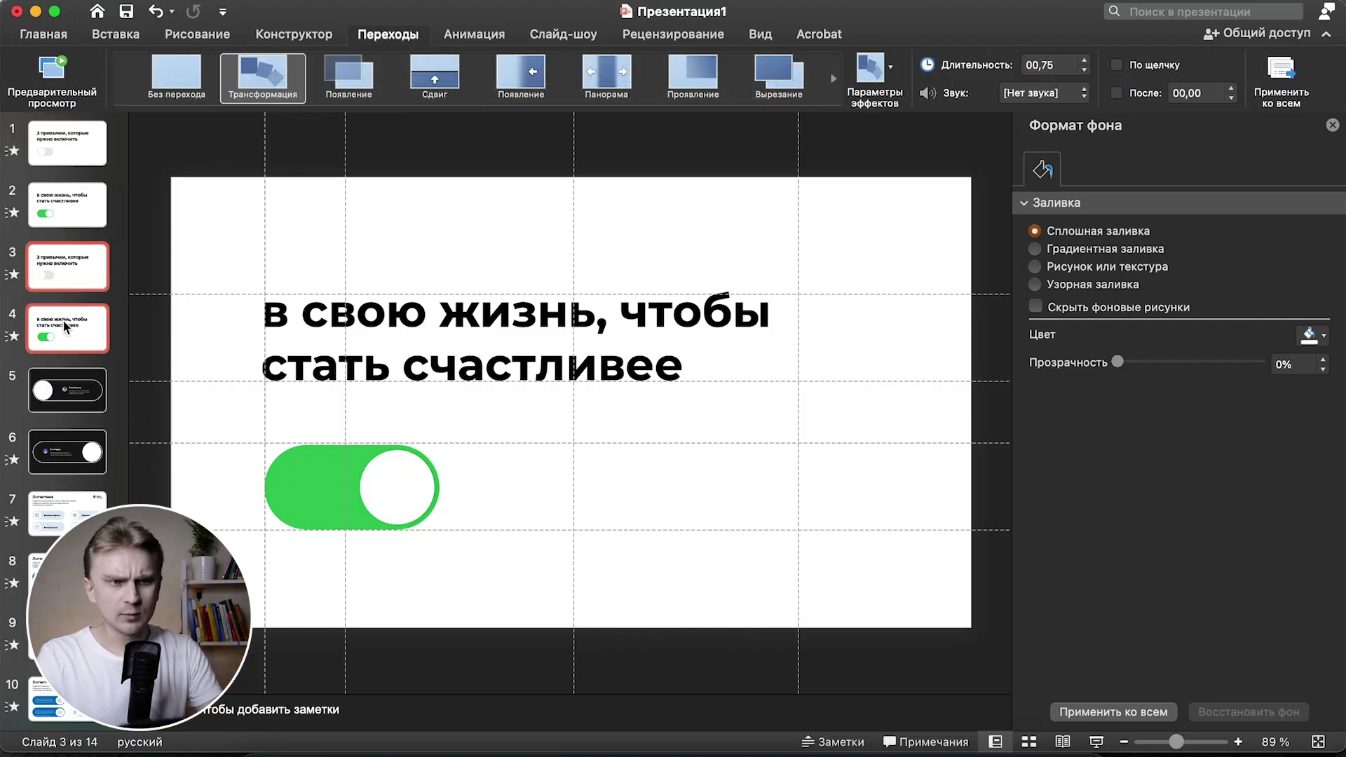
- Apply the Трансформация transition at 00,75 to slides 3 and 4, then return to slide 3
click(267, 77)
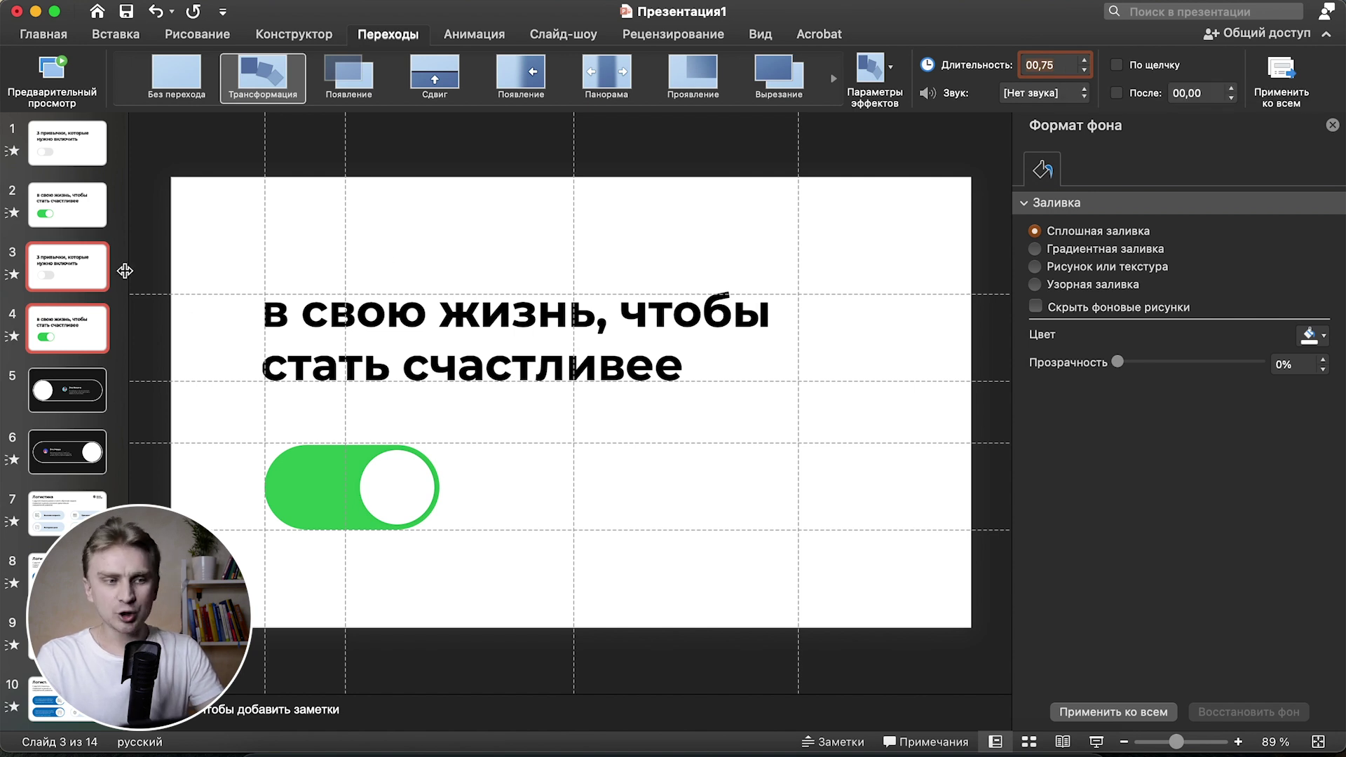
click(52, 279)
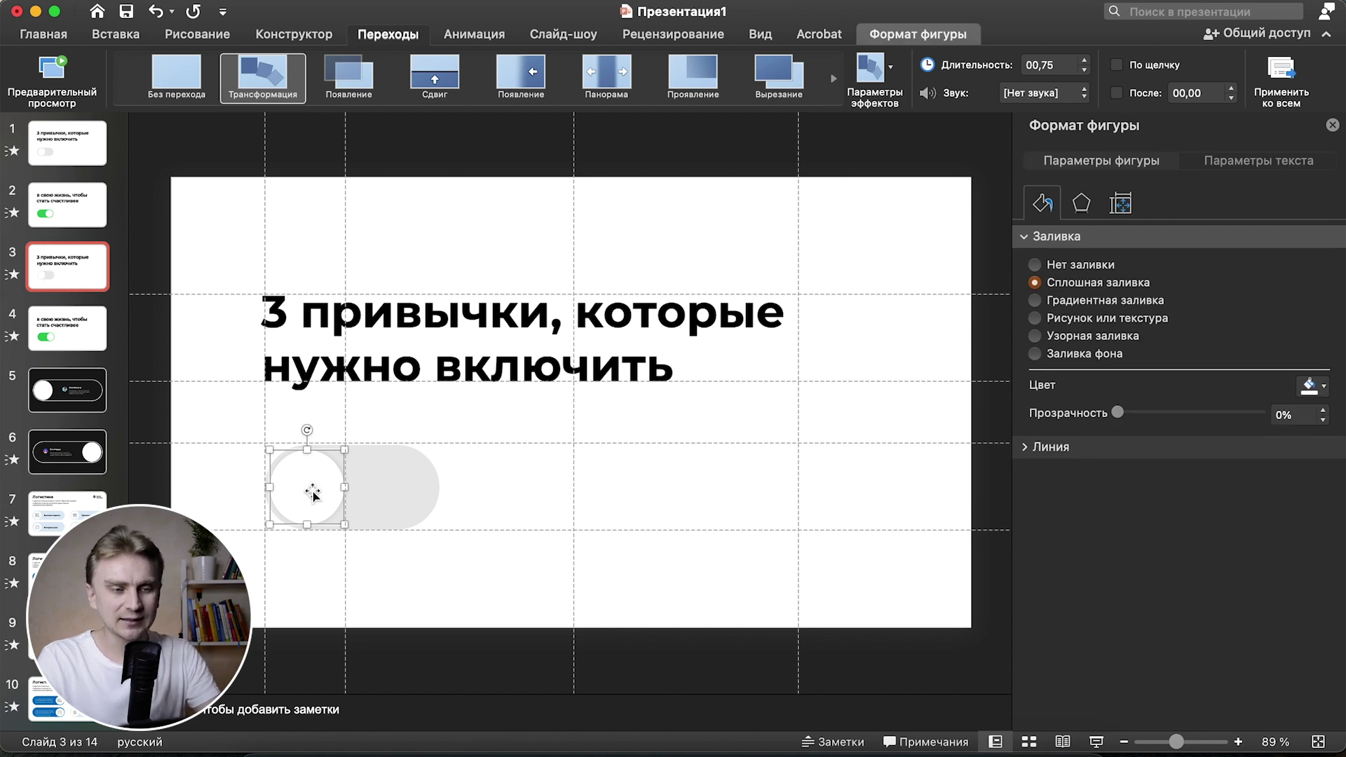
- Hyperlink the slide 3 toggle knob to Slide 4 in this document
right_click(313, 494)
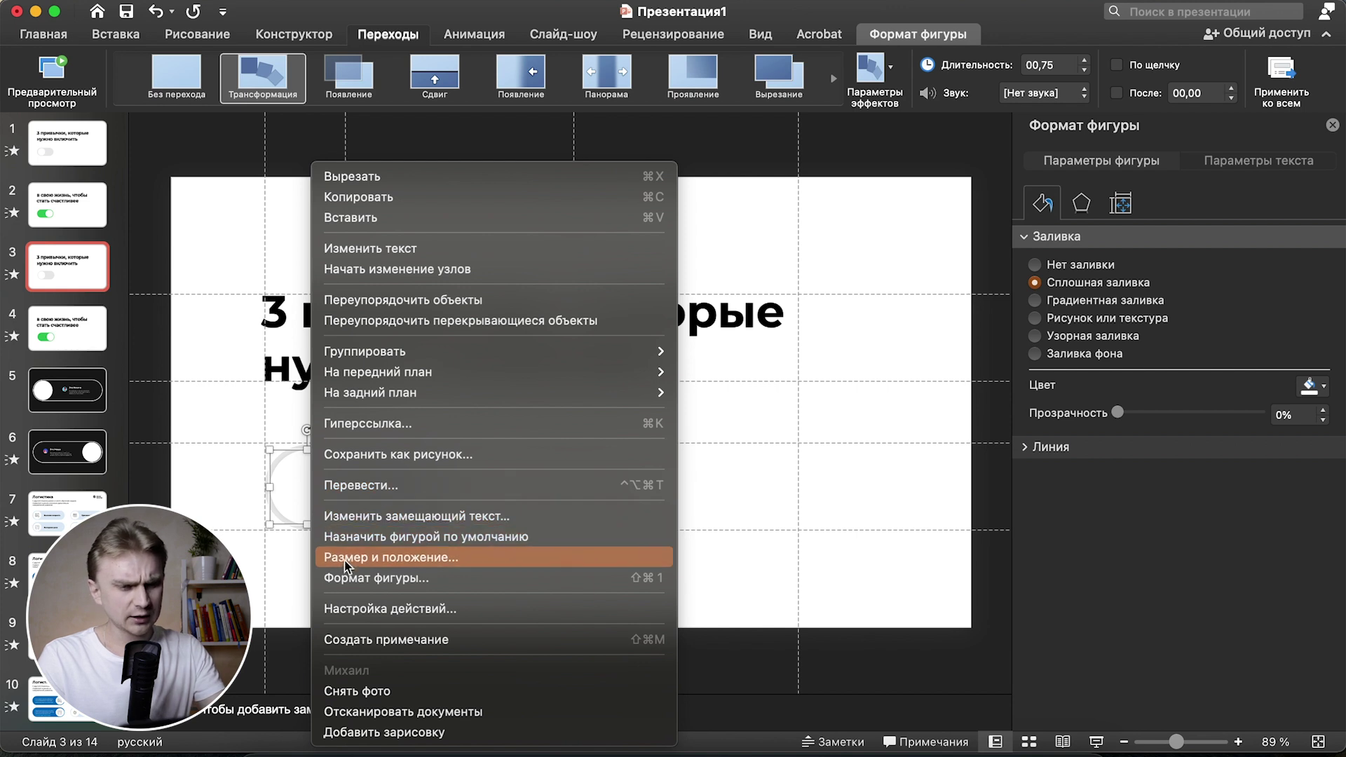
click(402, 425)
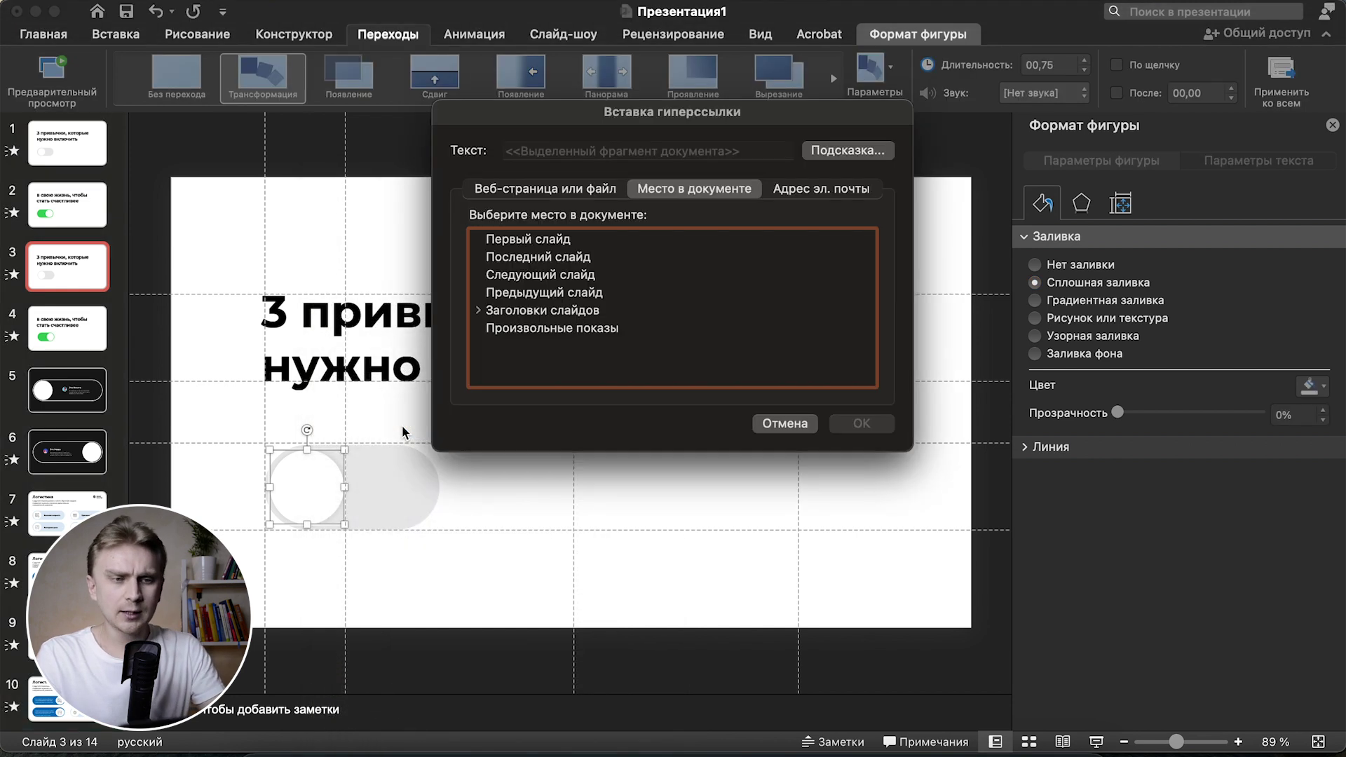
click(656, 195)
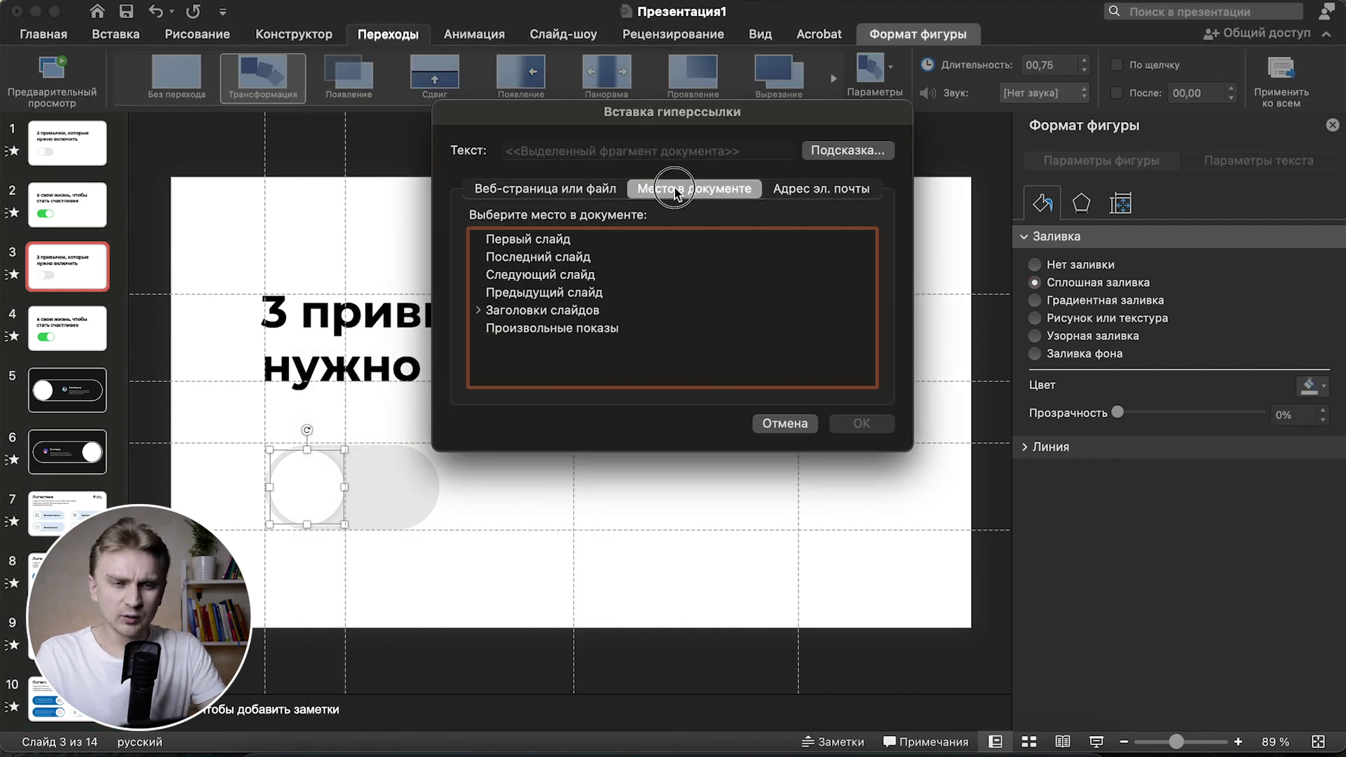
click(479, 310)
scroll(484, 315, down, 2)
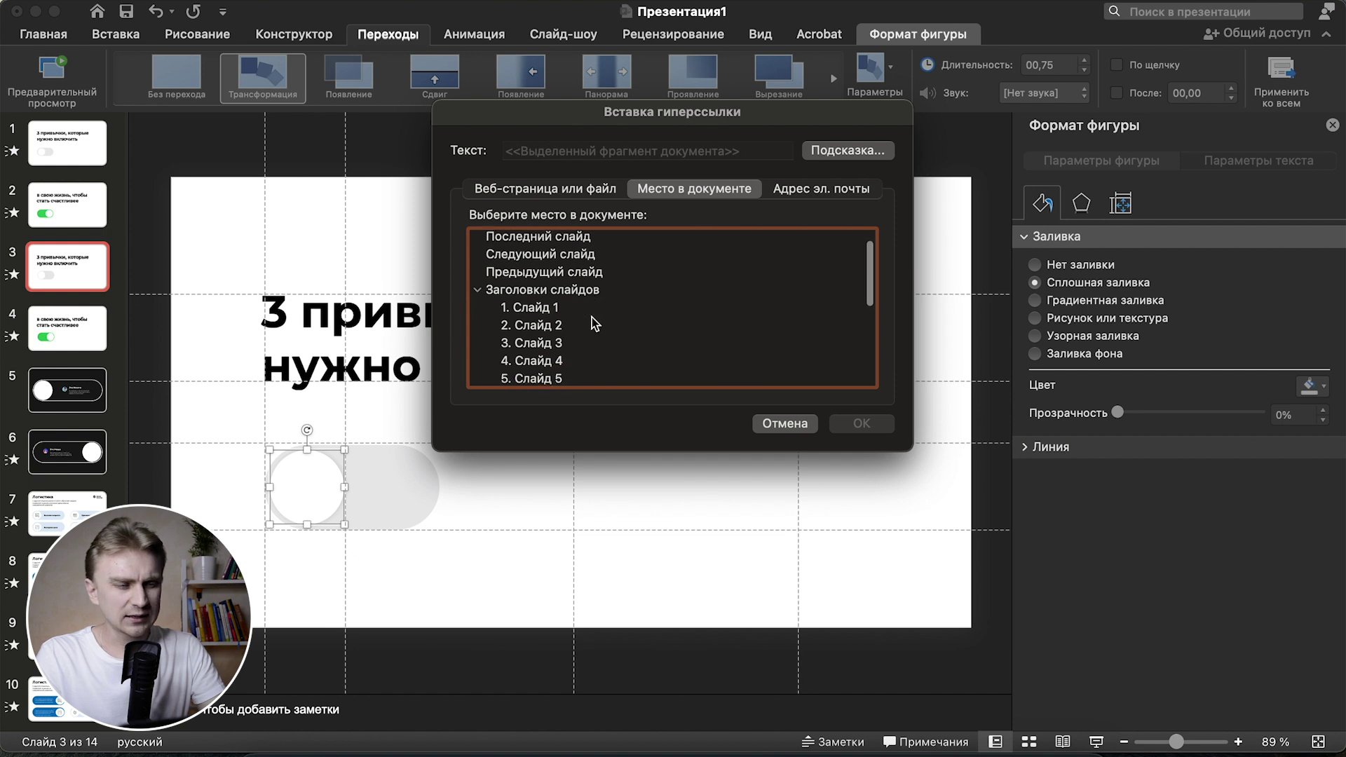
click(548, 359)
key(Return)
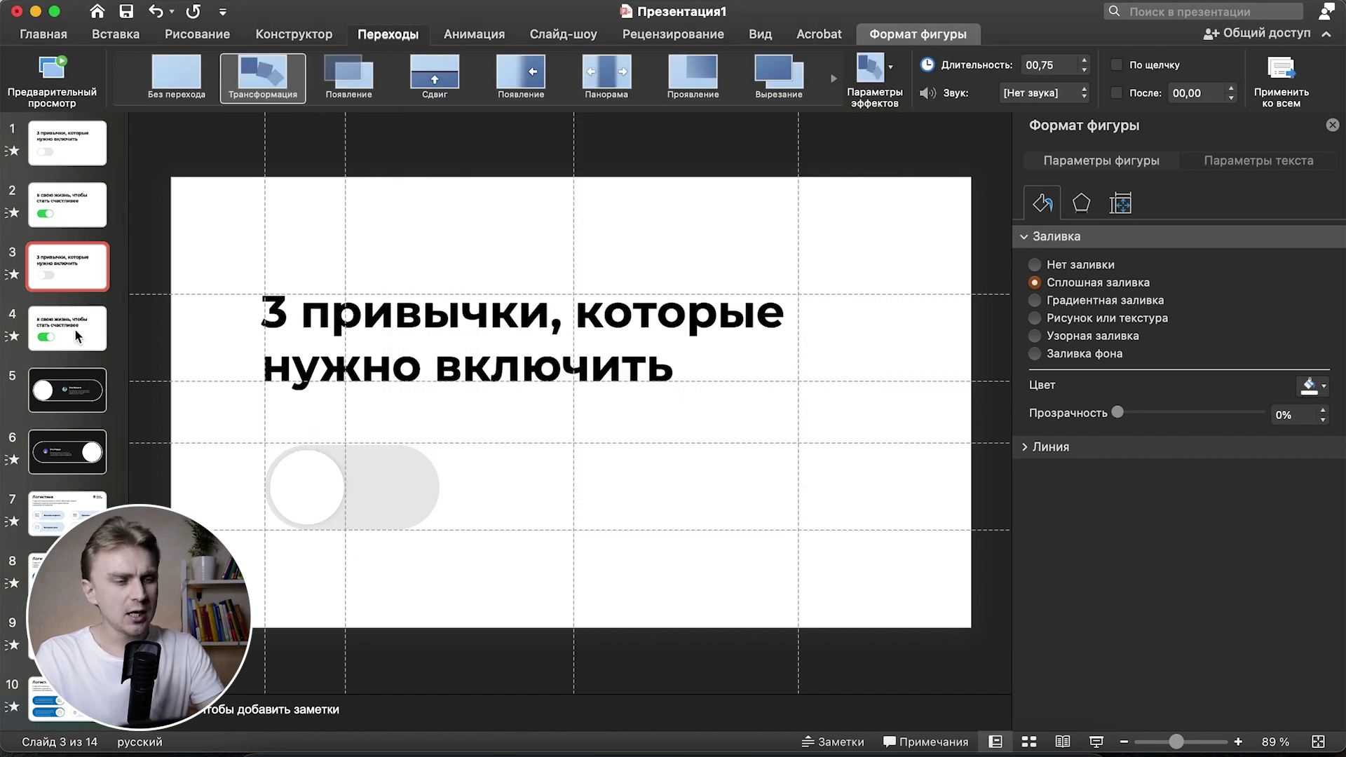
- Hyperlink the slide 4 toggle knob back to Slide 3, then return to slide 3
click(71, 338)
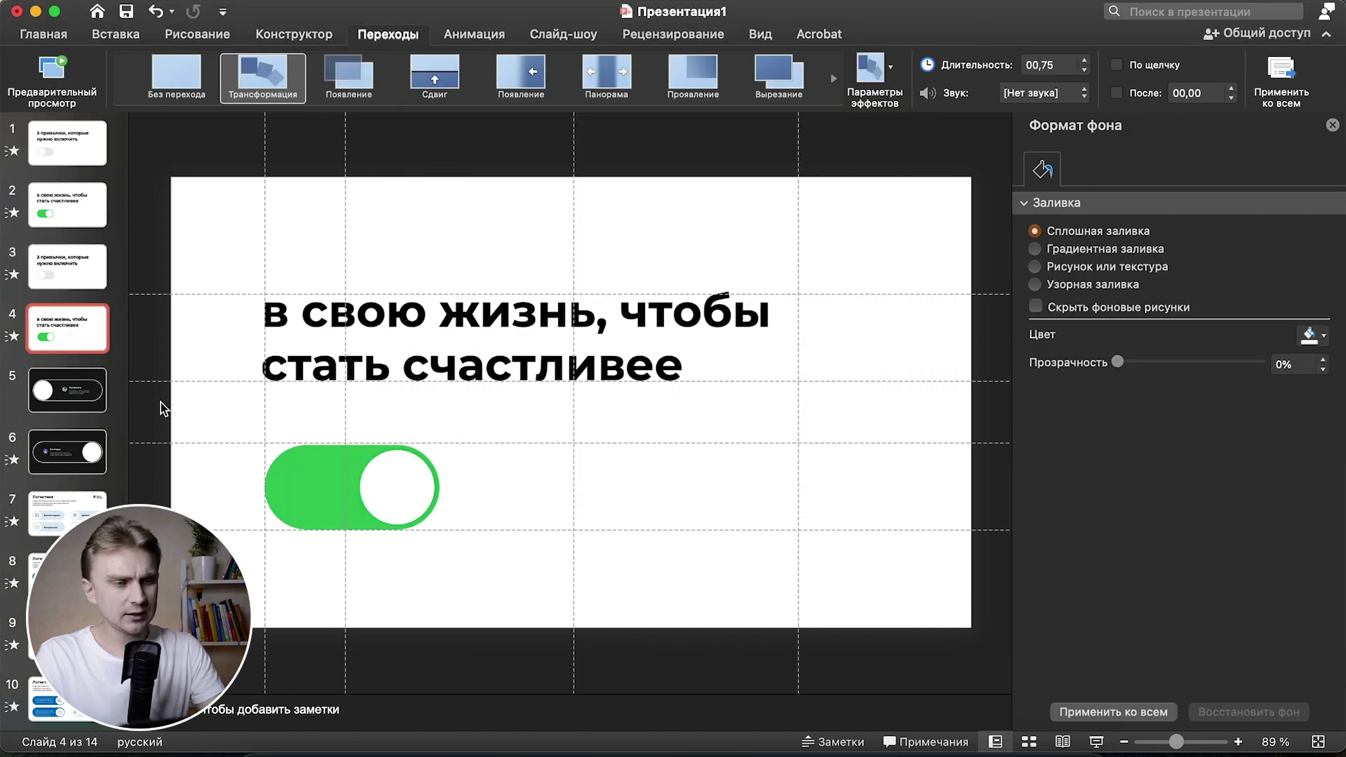
right_click(379, 481)
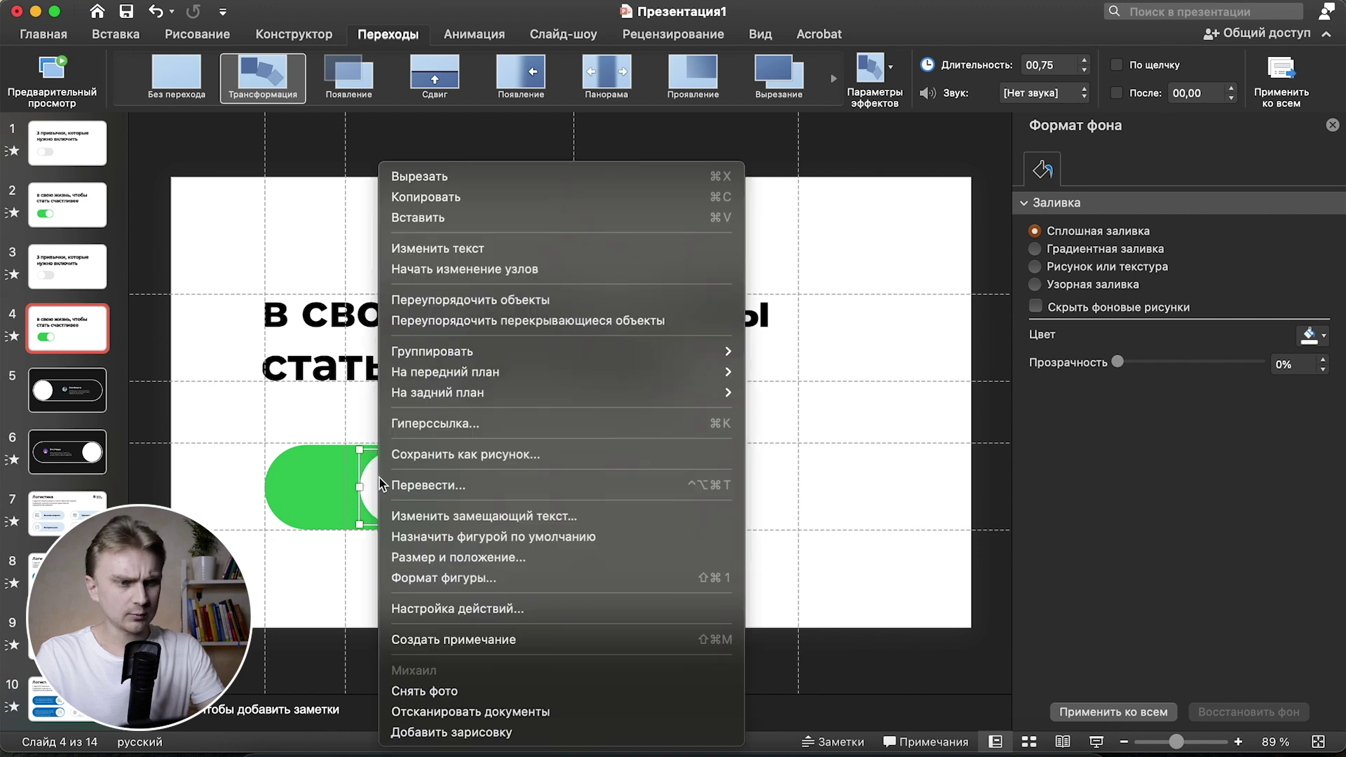
click(446, 424)
click(477, 310)
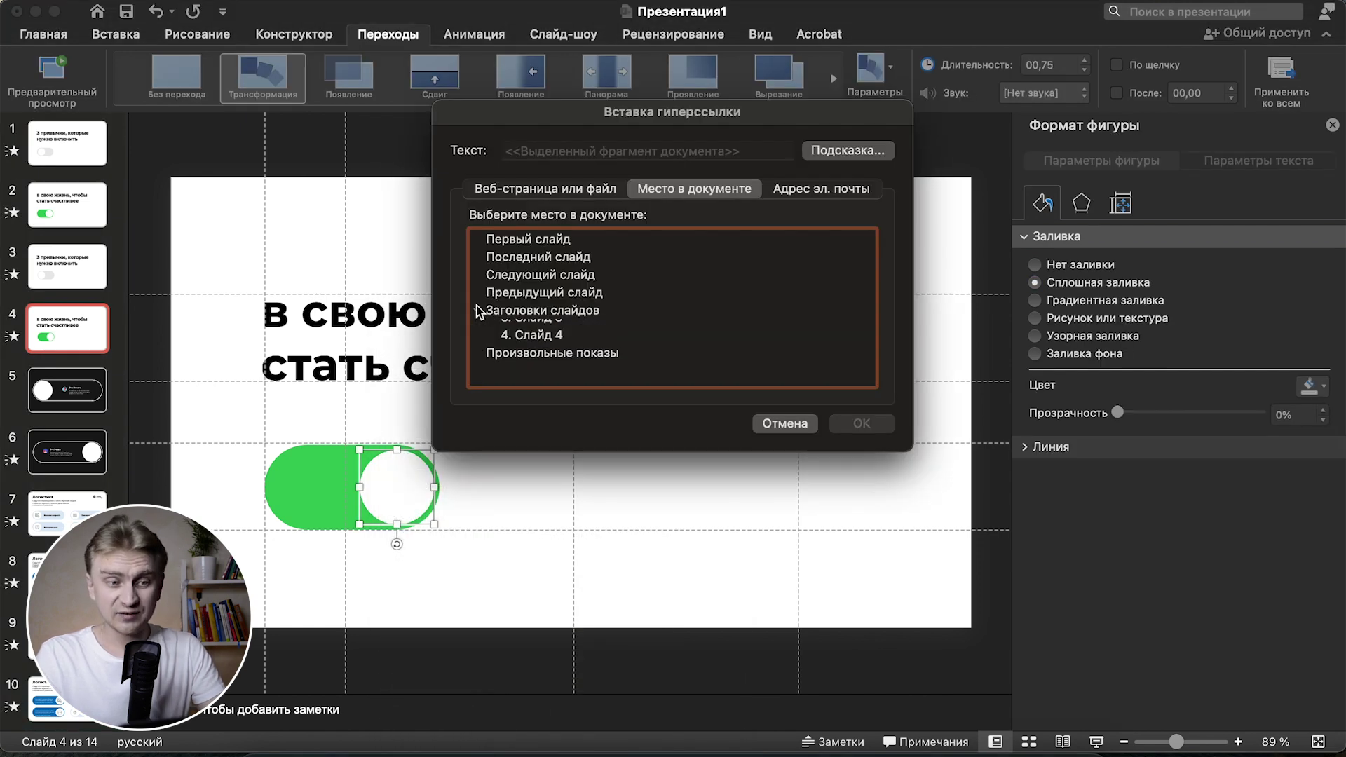
scroll(533, 316, down, 2)
click(532, 321)
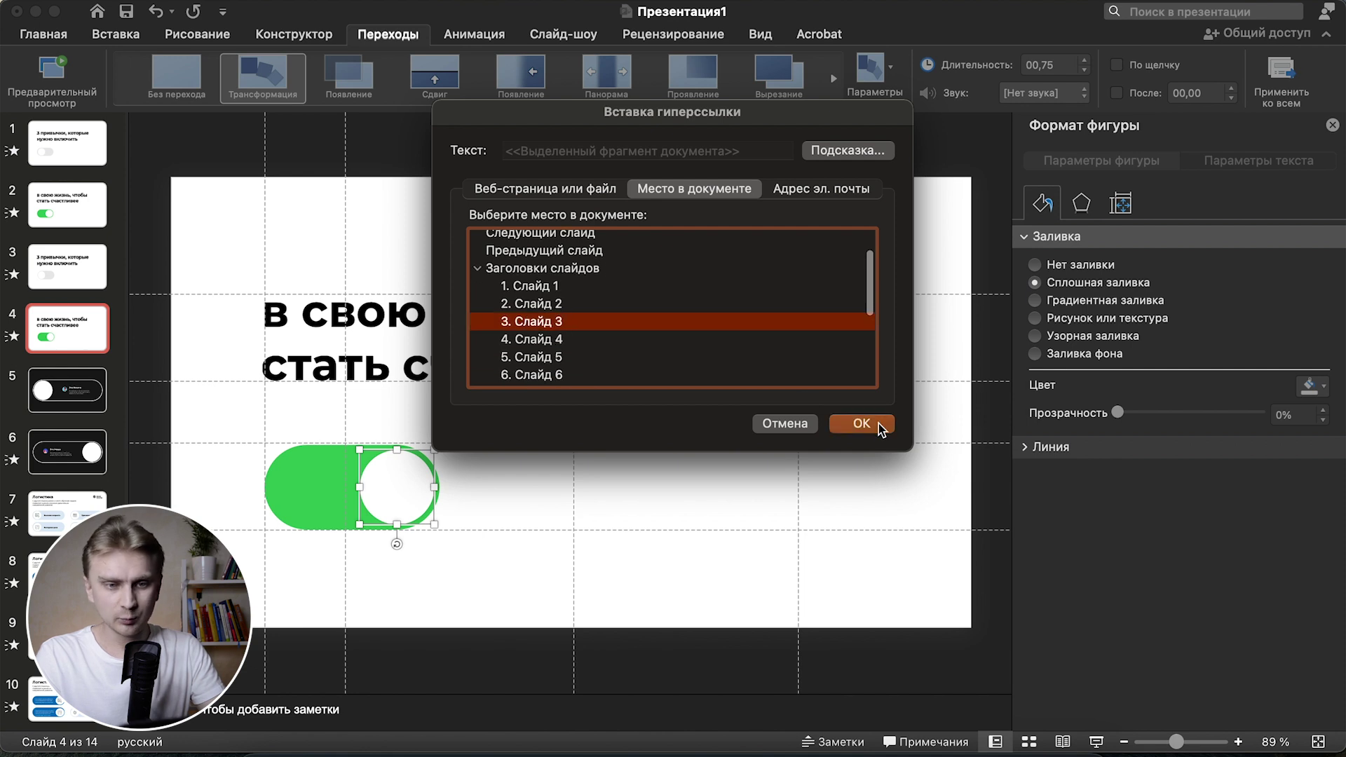
click(861, 423)
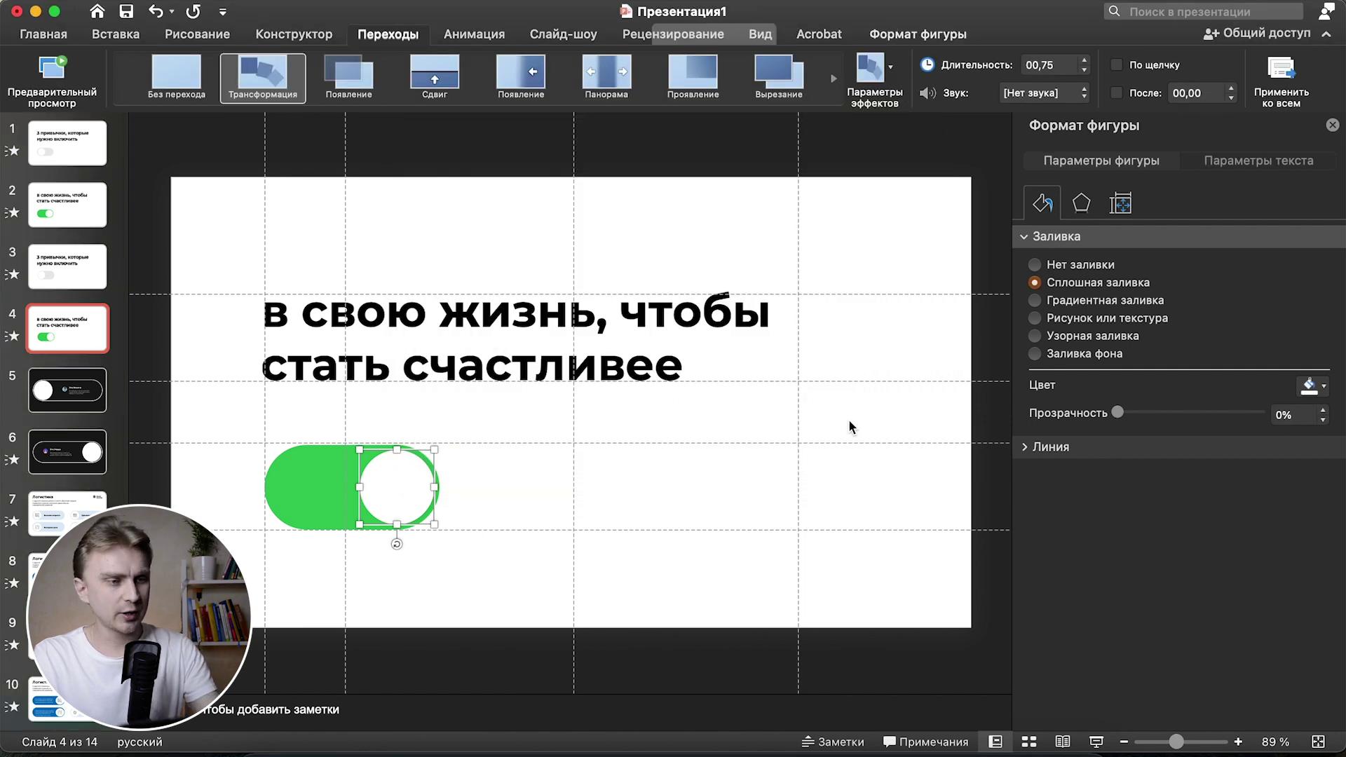
super+click(52, 330)
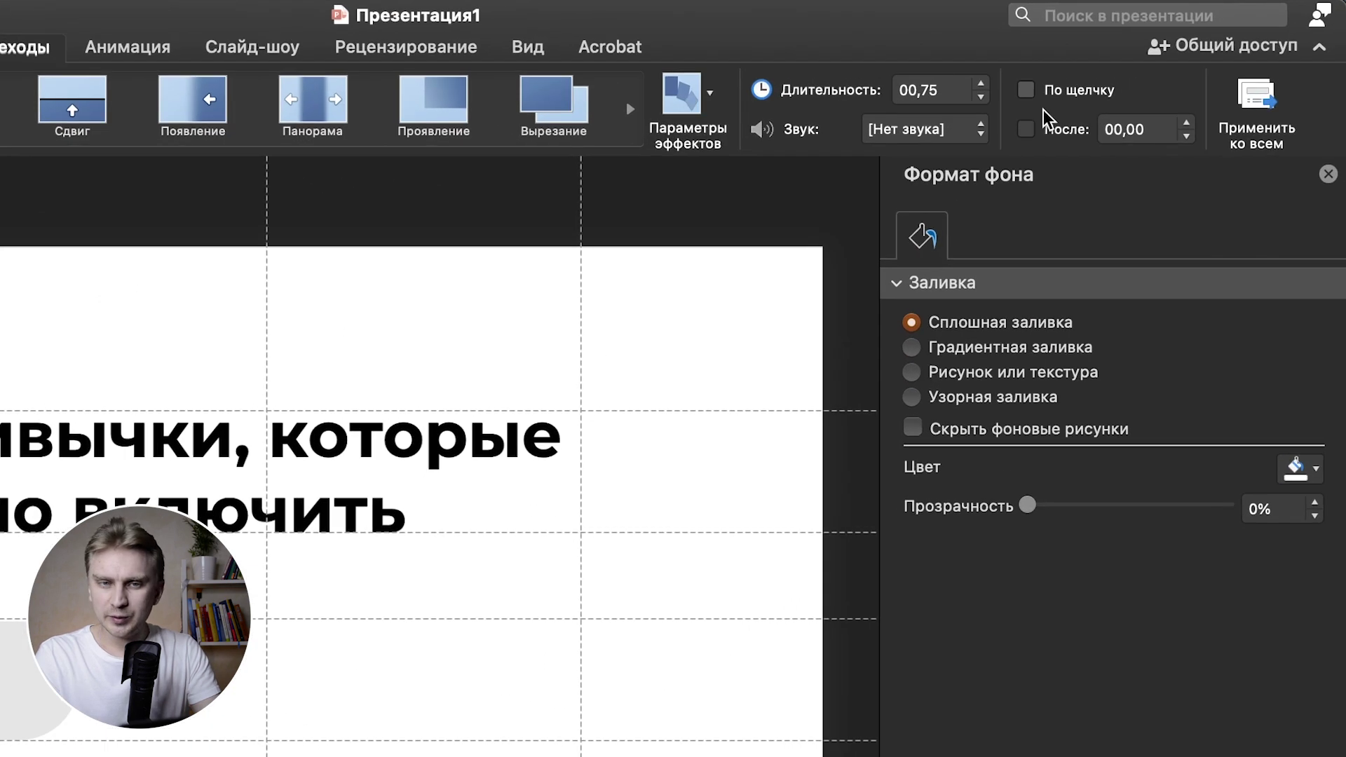
- Switch 'On Mouse Click' off and back on, then play the show from slide 3
click(1117, 65)
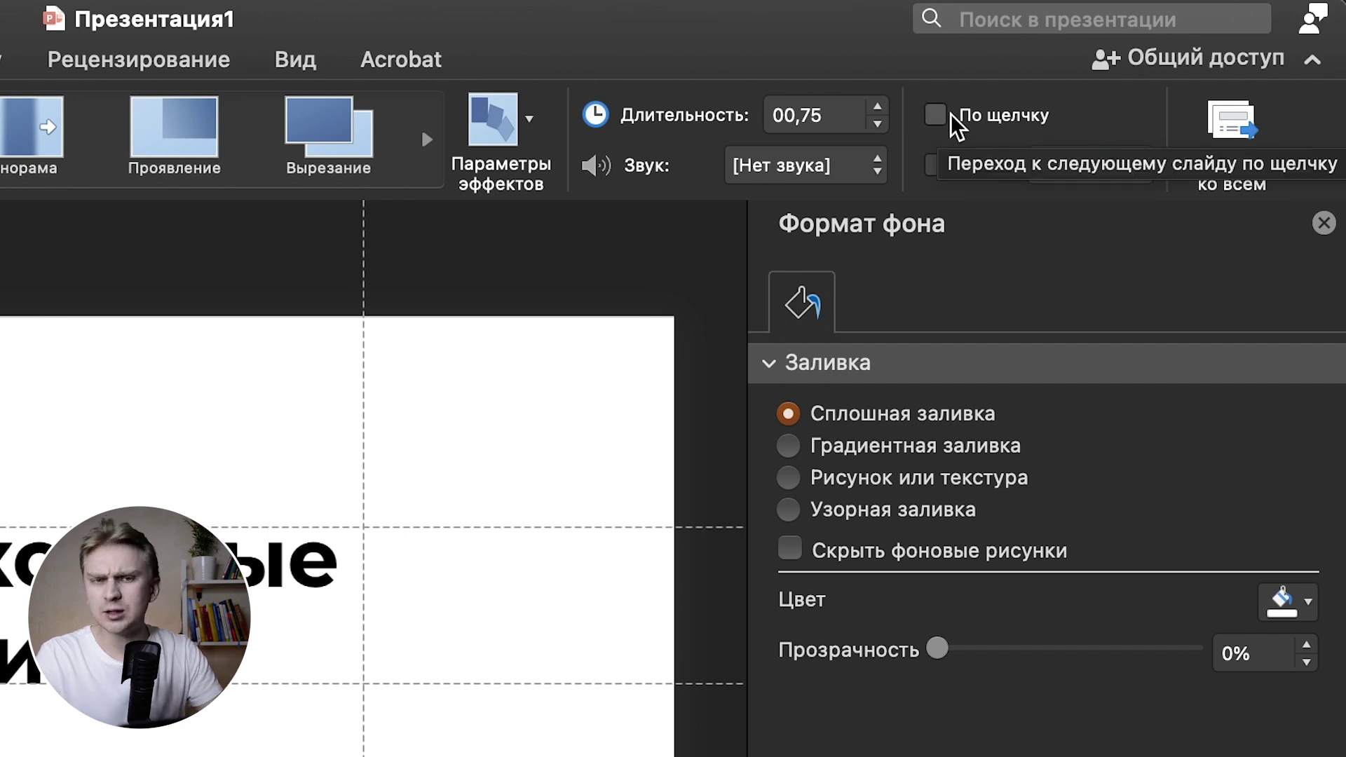
click(1118, 66)
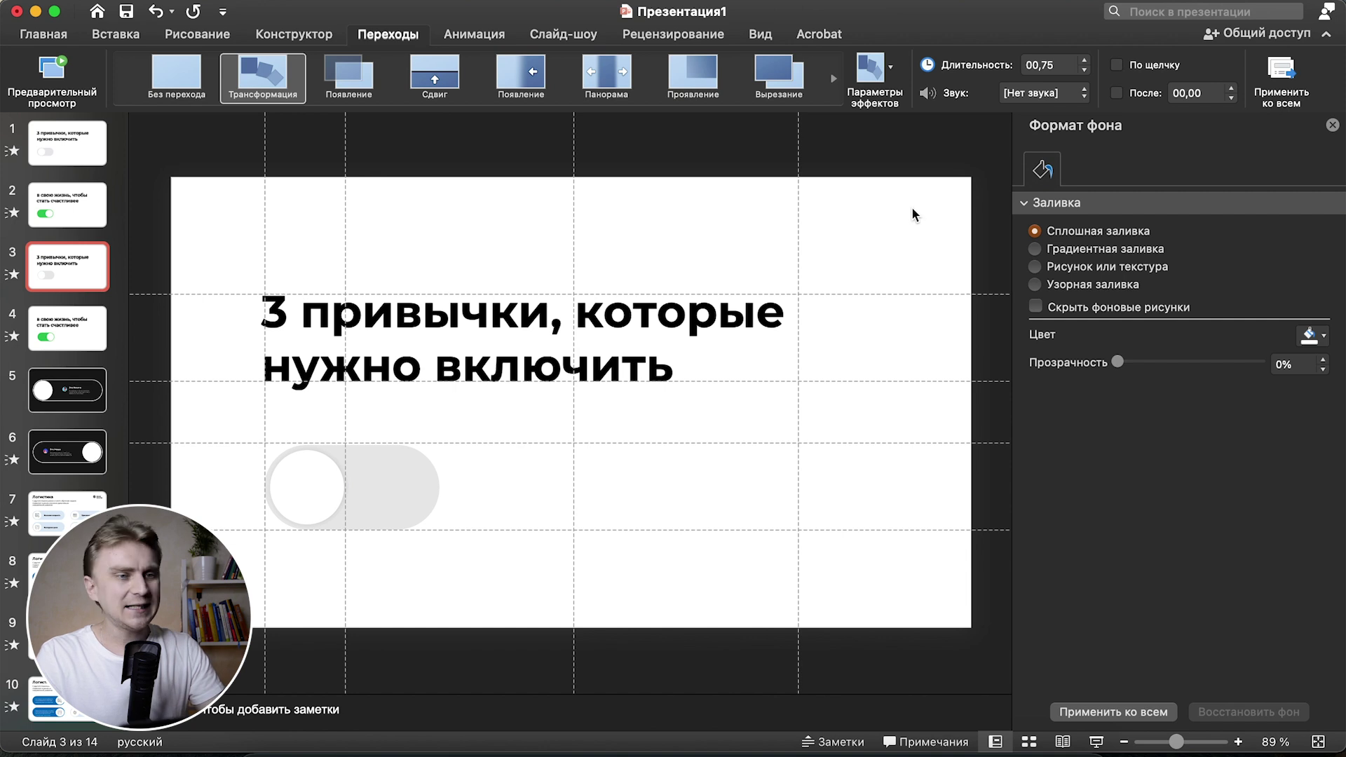
click(559, 35)
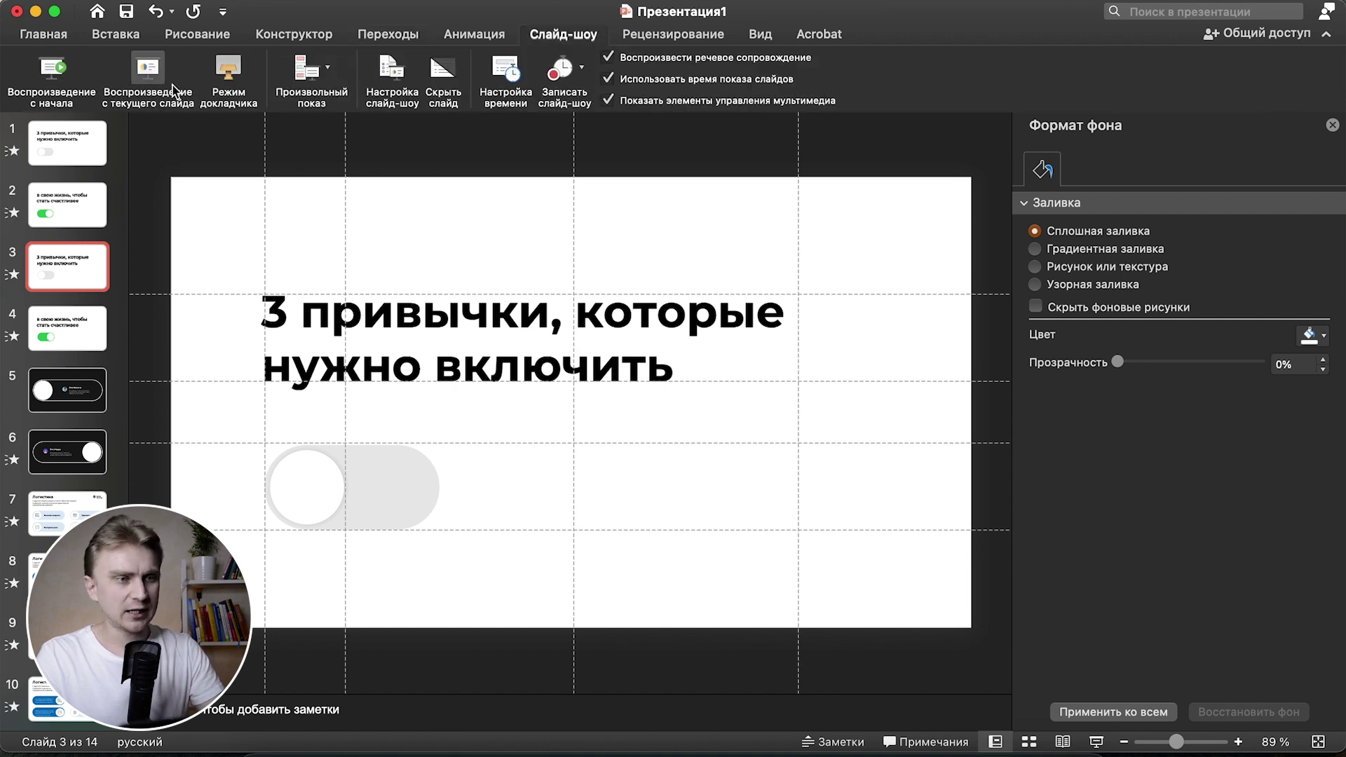
key(super+Return)
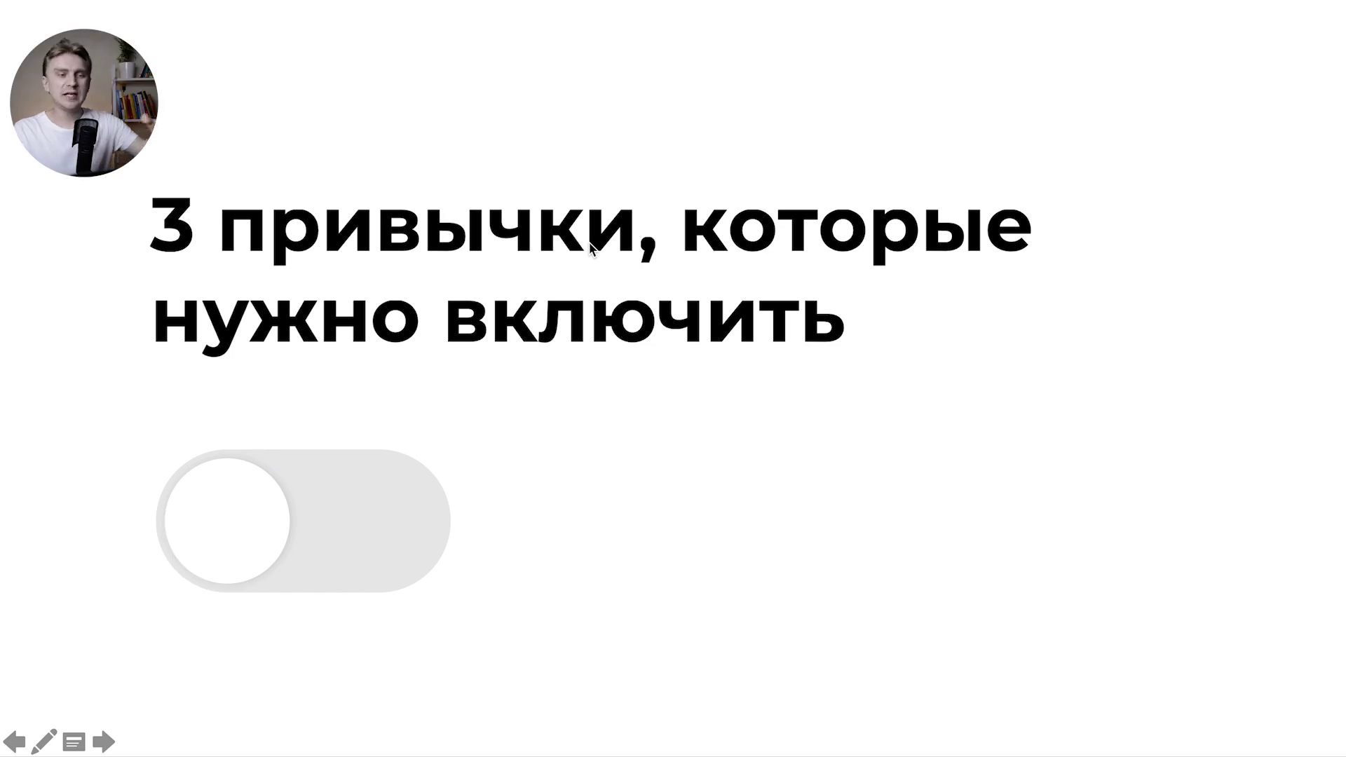
- Click the toggle knob four times, morphing slide 3 to slide 4 and back twice
click(251, 533)
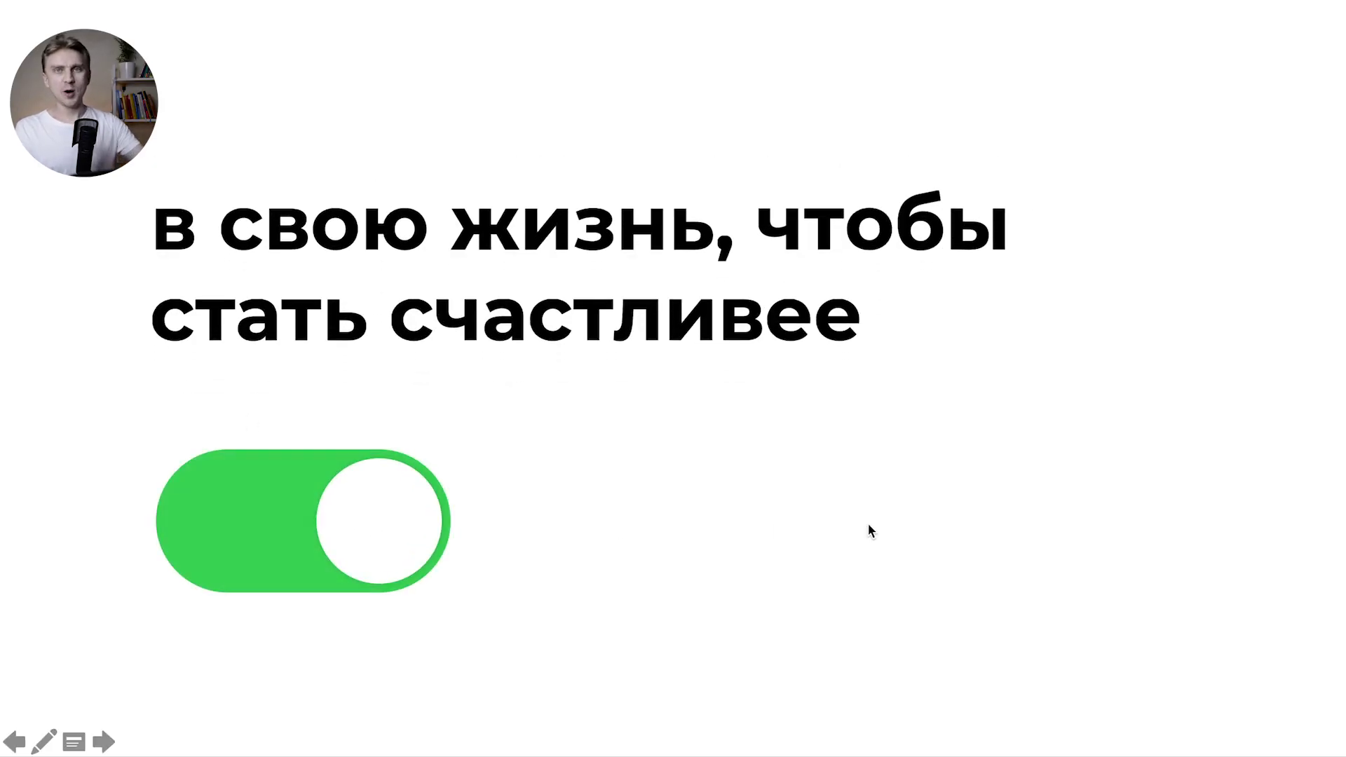
click(388, 540)
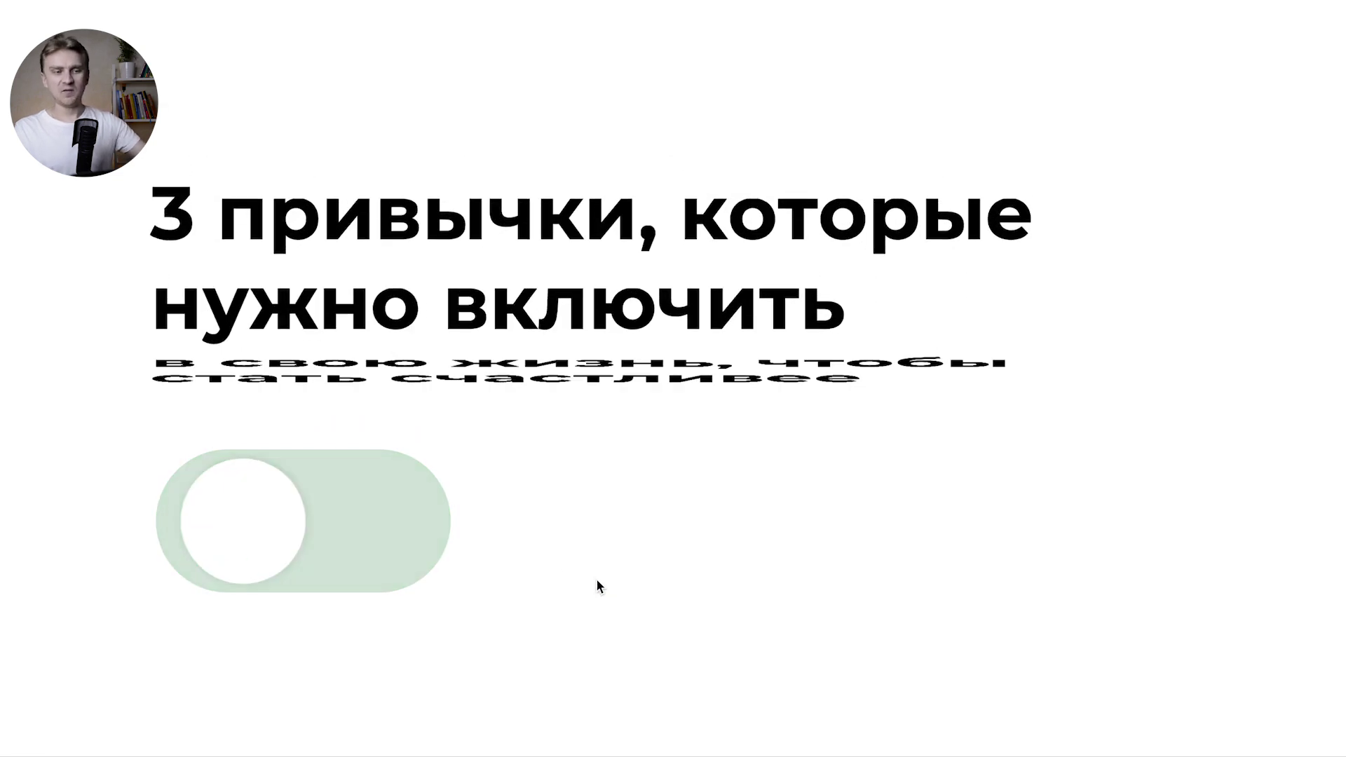
click(253, 547)
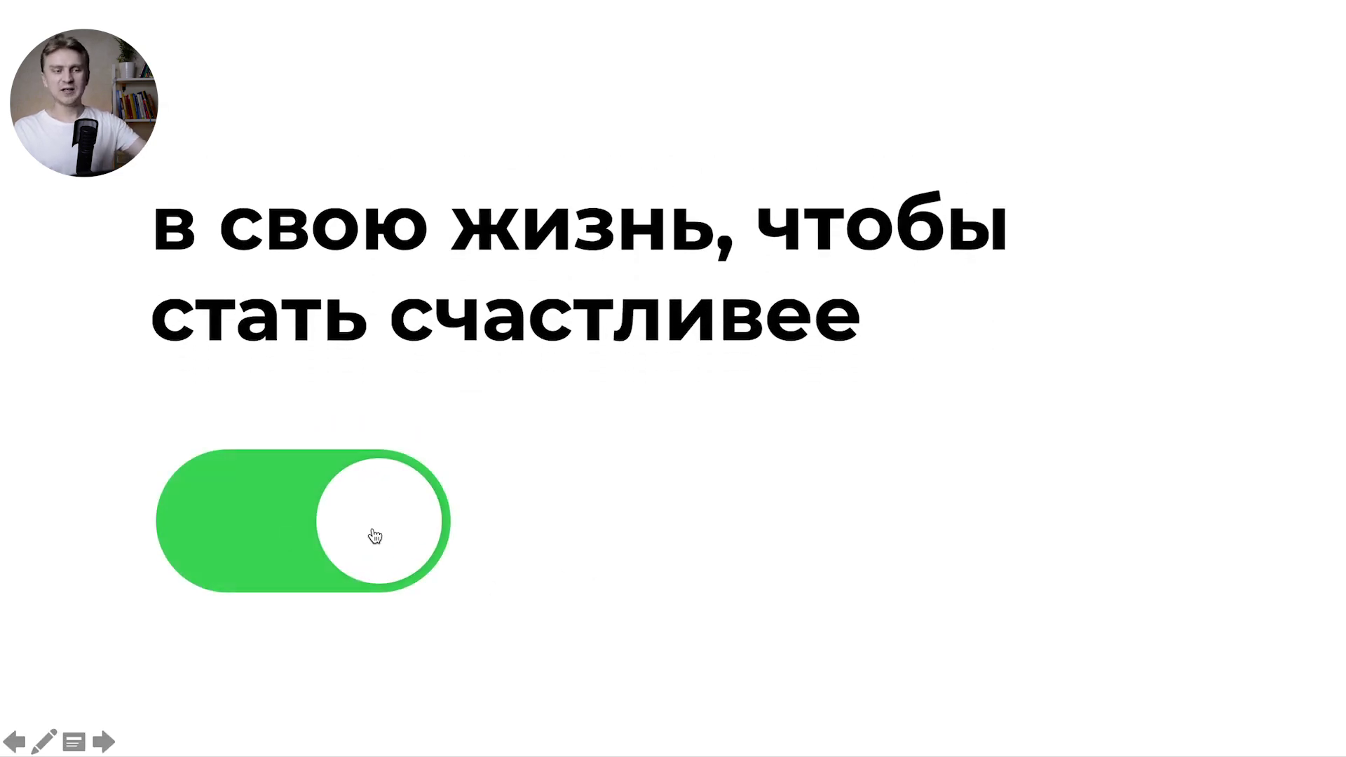
click(374, 535)
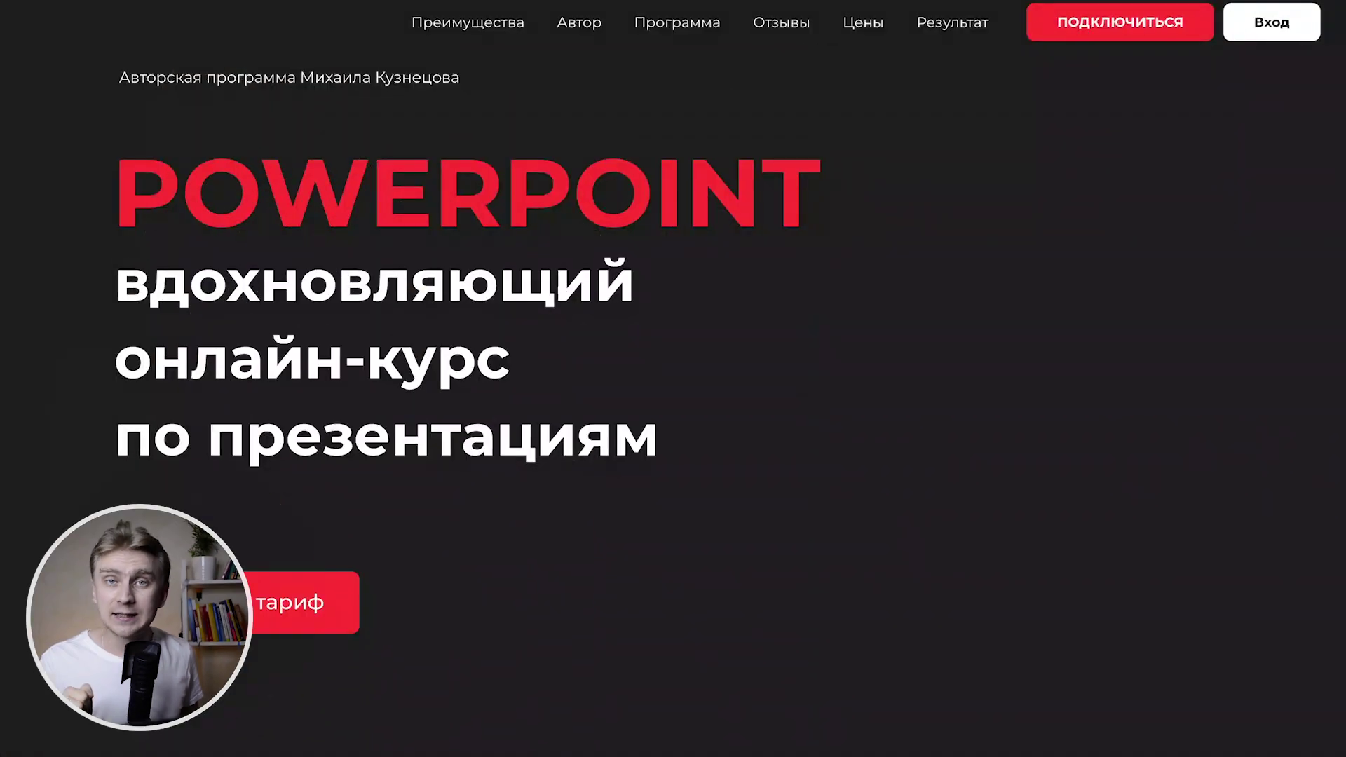
- Scroll down to the laptop mockup and advance through eleven sample slides
scroll(673, 378, down, 1)
scroll(673, 379, down, 2)
scroll(673, 378, down, 3)
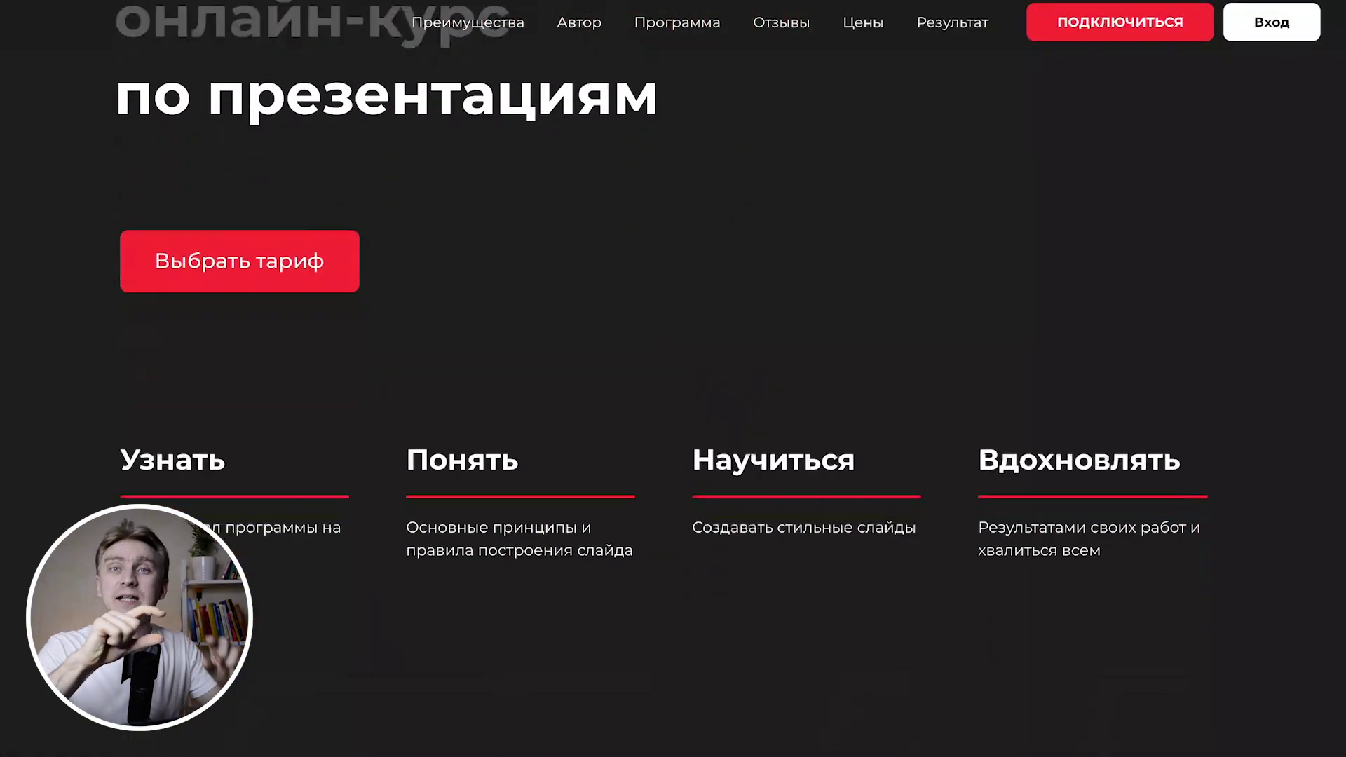
scroll(673, 379, down, 3)
scroll(673, 379, down, 4)
click(708, 414)
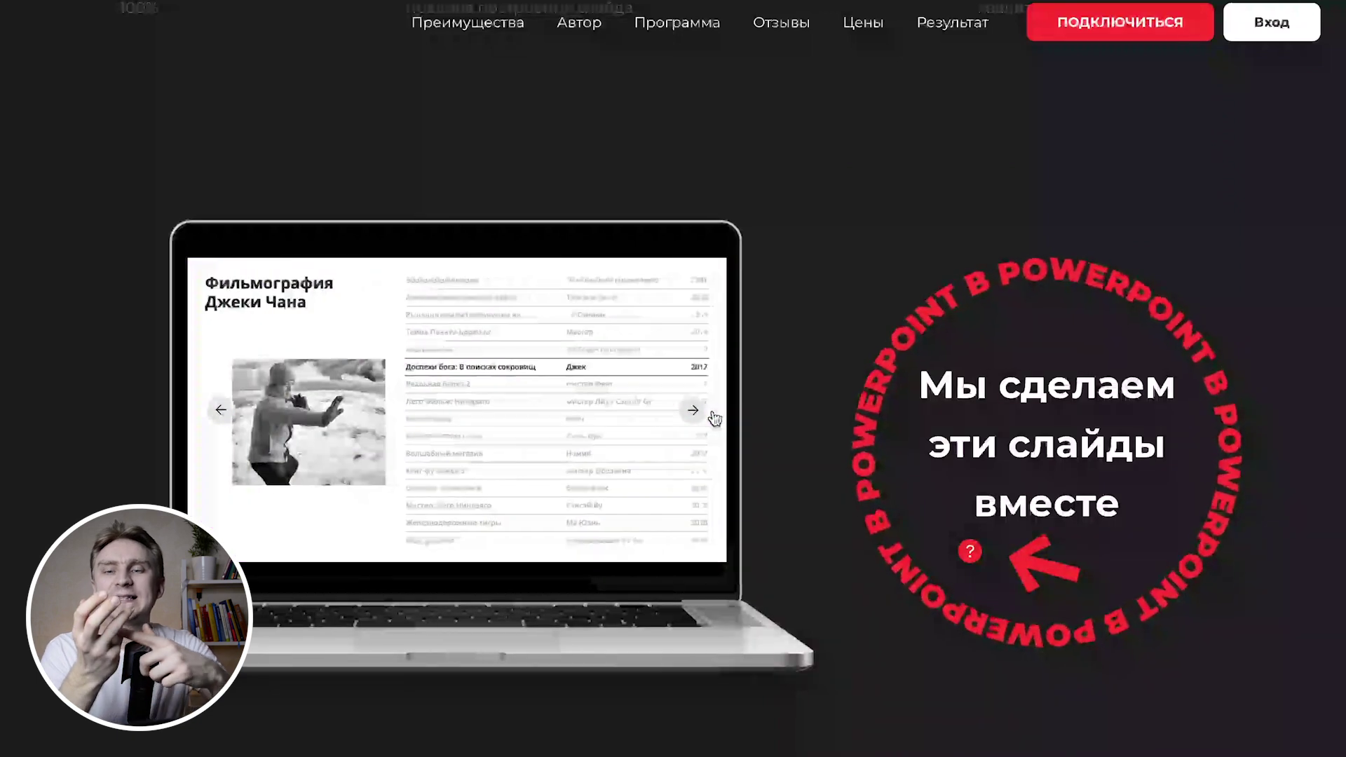
click(708, 413)
click(708, 414)
click(708, 414)
click(708, 413)
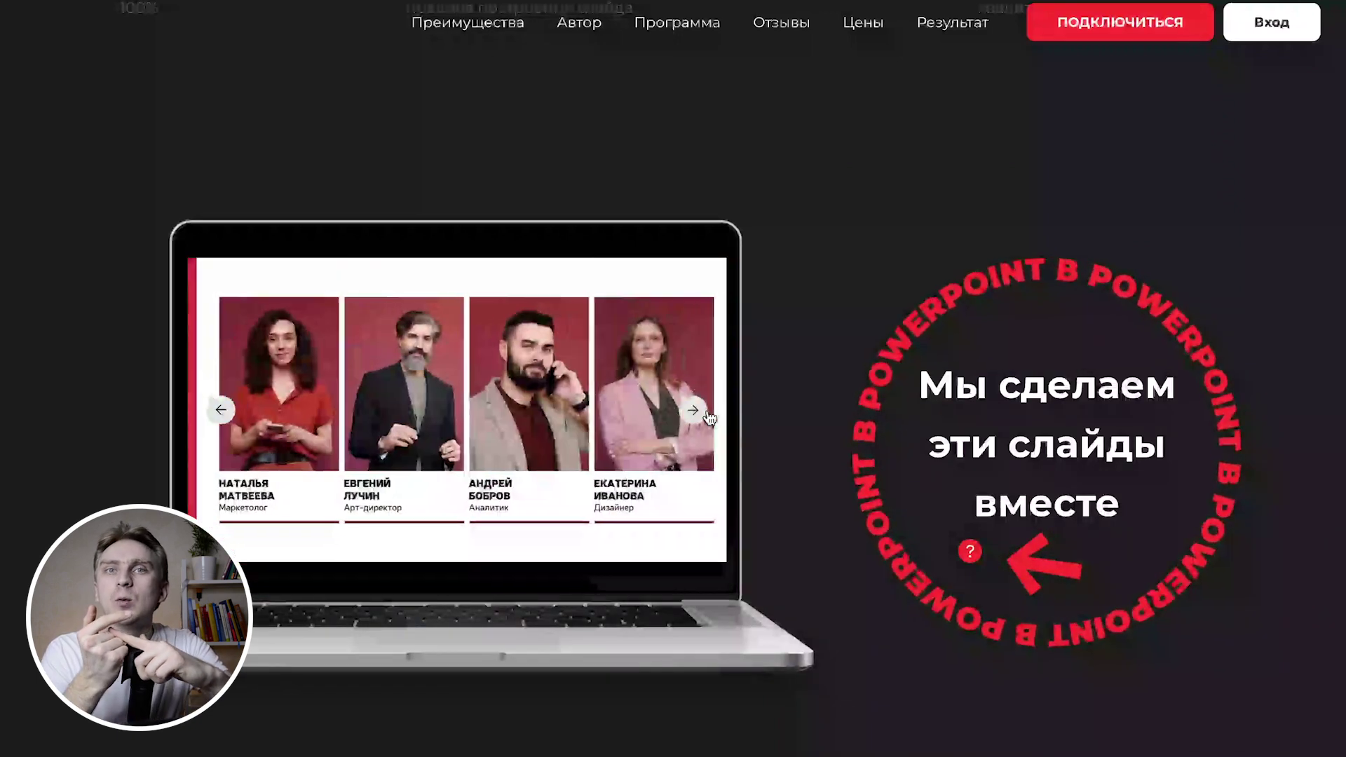
click(708, 413)
click(708, 413)
click(708, 413)
click(708, 414)
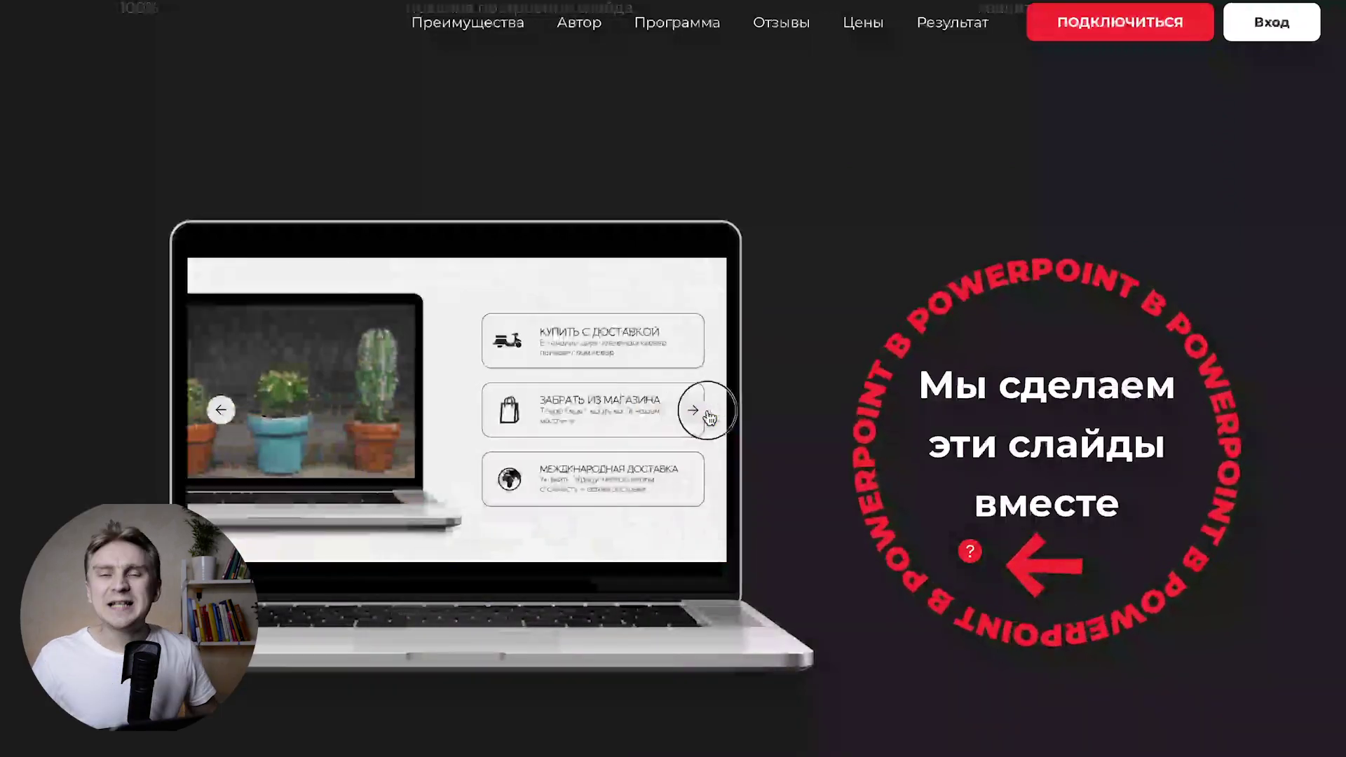
click(708, 414)
click(708, 412)
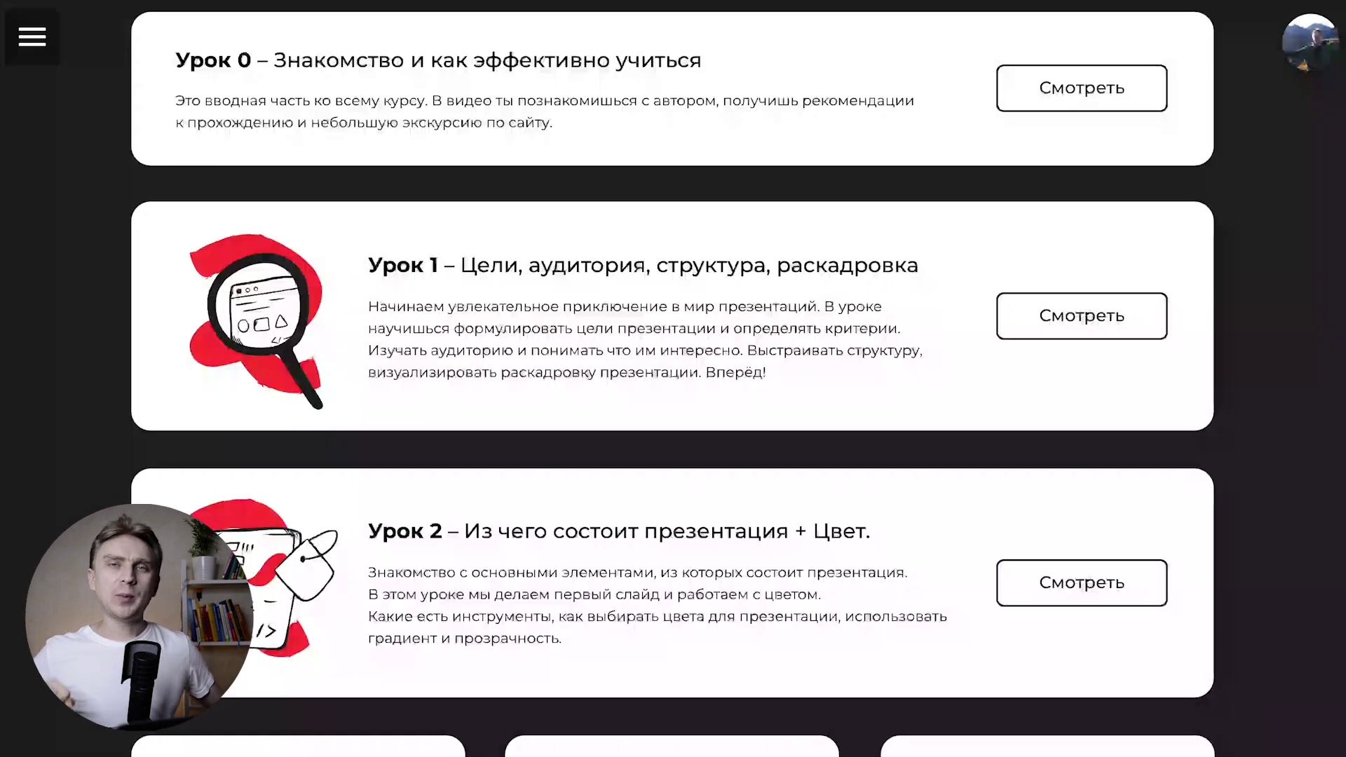
- Scroll to the end of the course programme, showing lessons Анимация – Переходы and Анимация объектов
scroll(673, 379, down, 1)
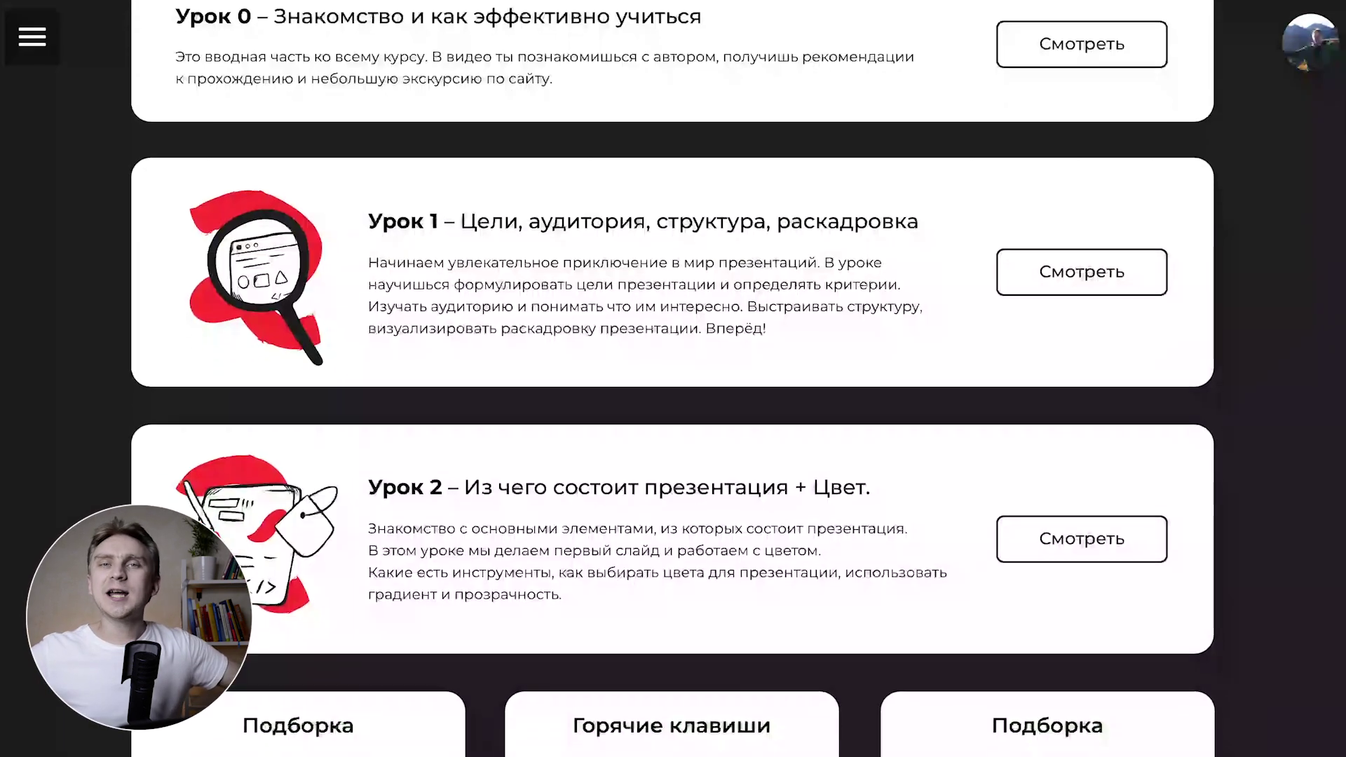
scroll(673, 378, down, 2)
scroll(673, 379, down, 1)
scroll(673, 378, down, 2)
scroll(673, 379, down, 1)
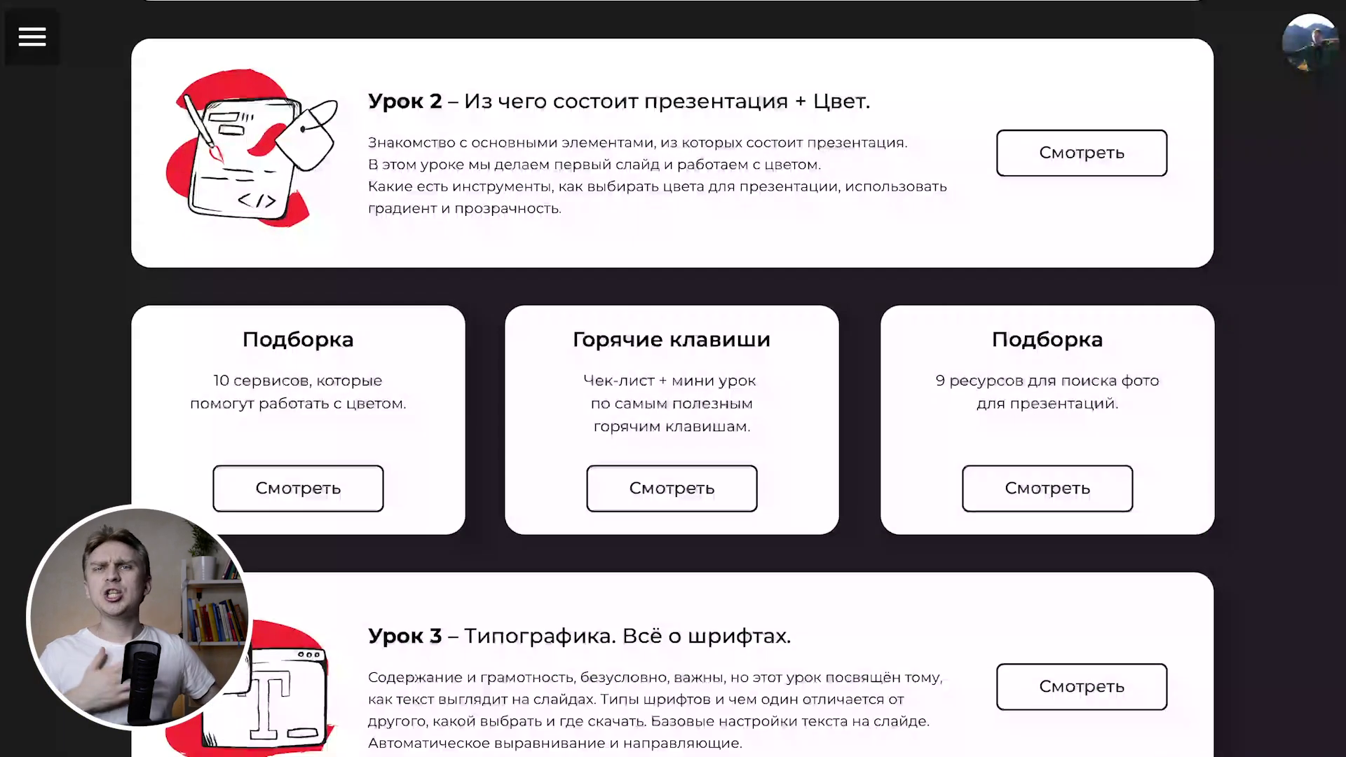
scroll(673, 379, down, 2)
scroll(673, 379, down, 1)
scroll(673, 379, down, 1)
scroll(673, 378, down, 3)
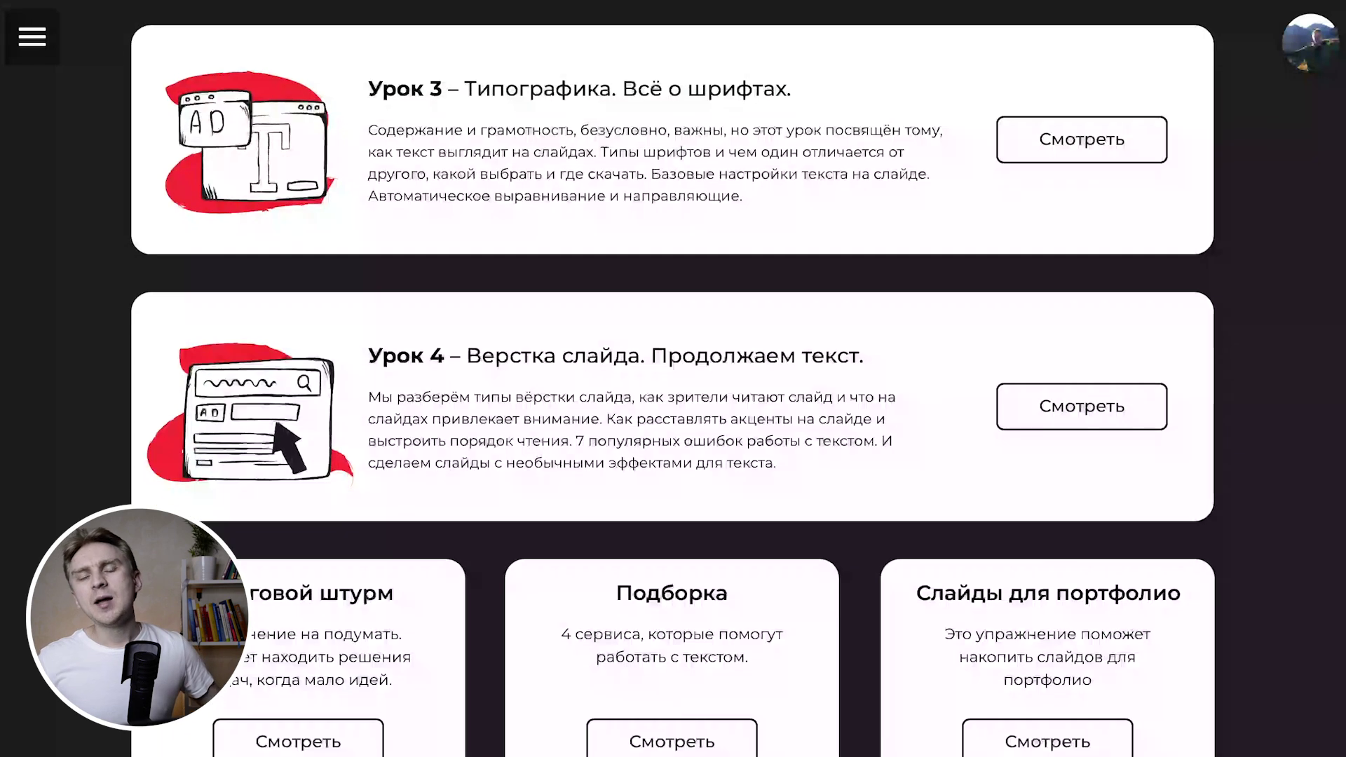
scroll(673, 379, down, 1)
scroll(673, 379, down, 3)
scroll(673, 379, down, 2)
scroll(673, 378, down, 2)
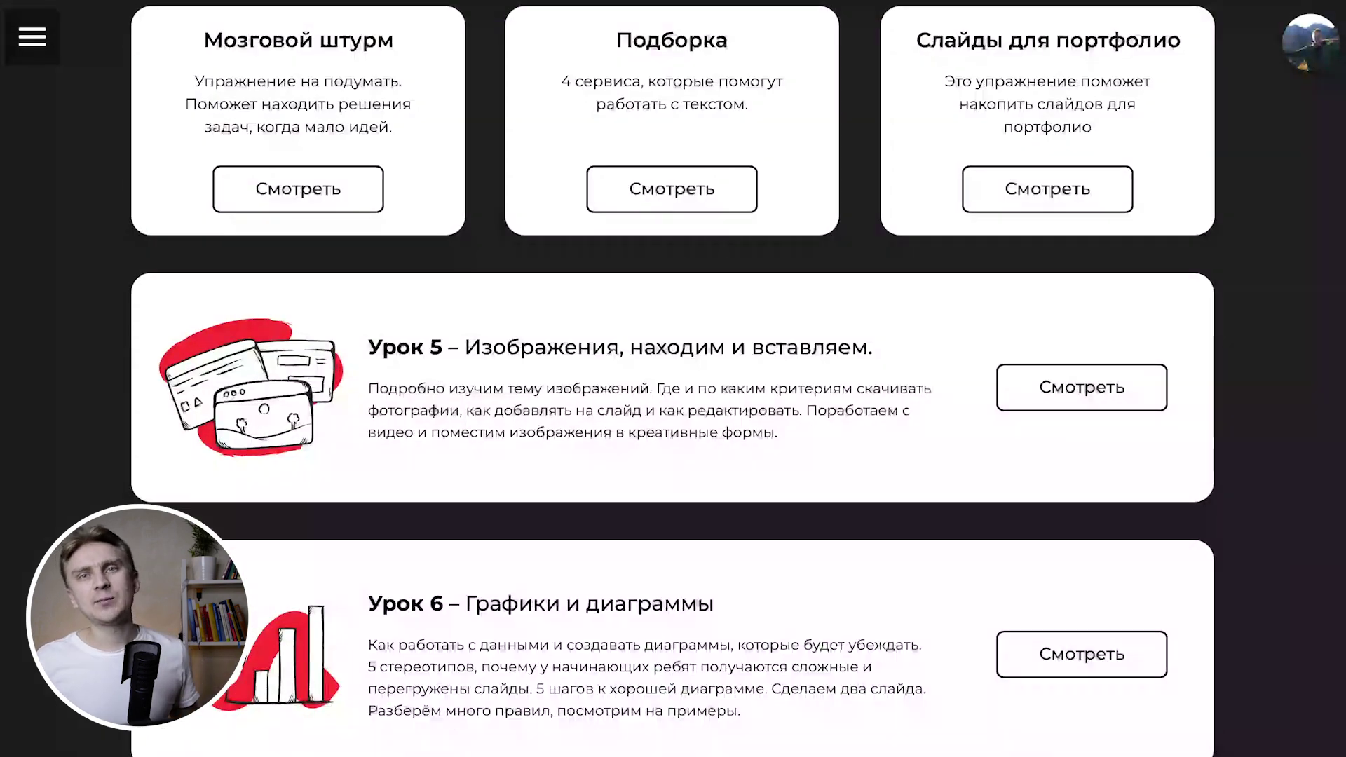
scroll(673, 378, down, 2)
scroll(673, 379, down, 1)
scroll(673, 379, down, 1)
scroll(673, 379, down, 3)
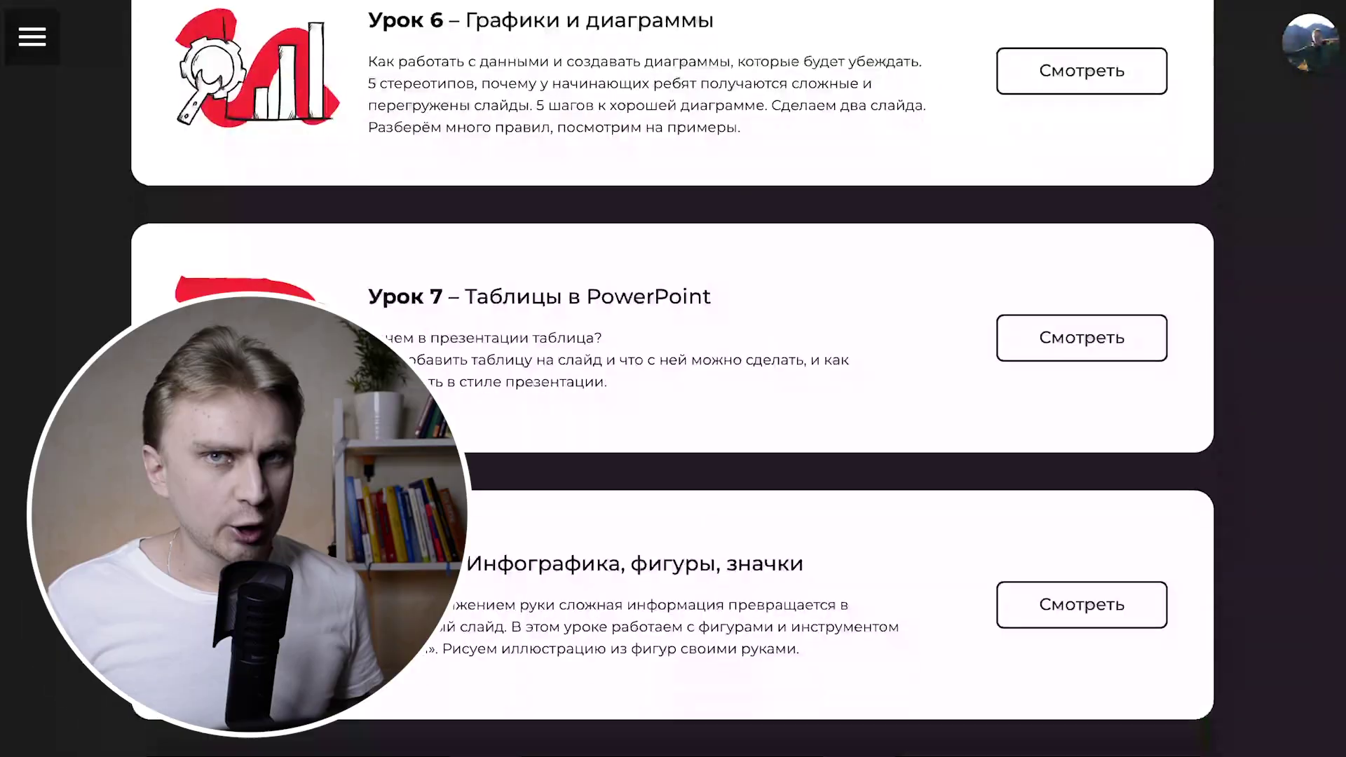
scroll(673, 379, down, 1)
scroll(673, 378, down, 2)
scroll(673, 379, down, 2)
scroll(673, 378, down, 1)
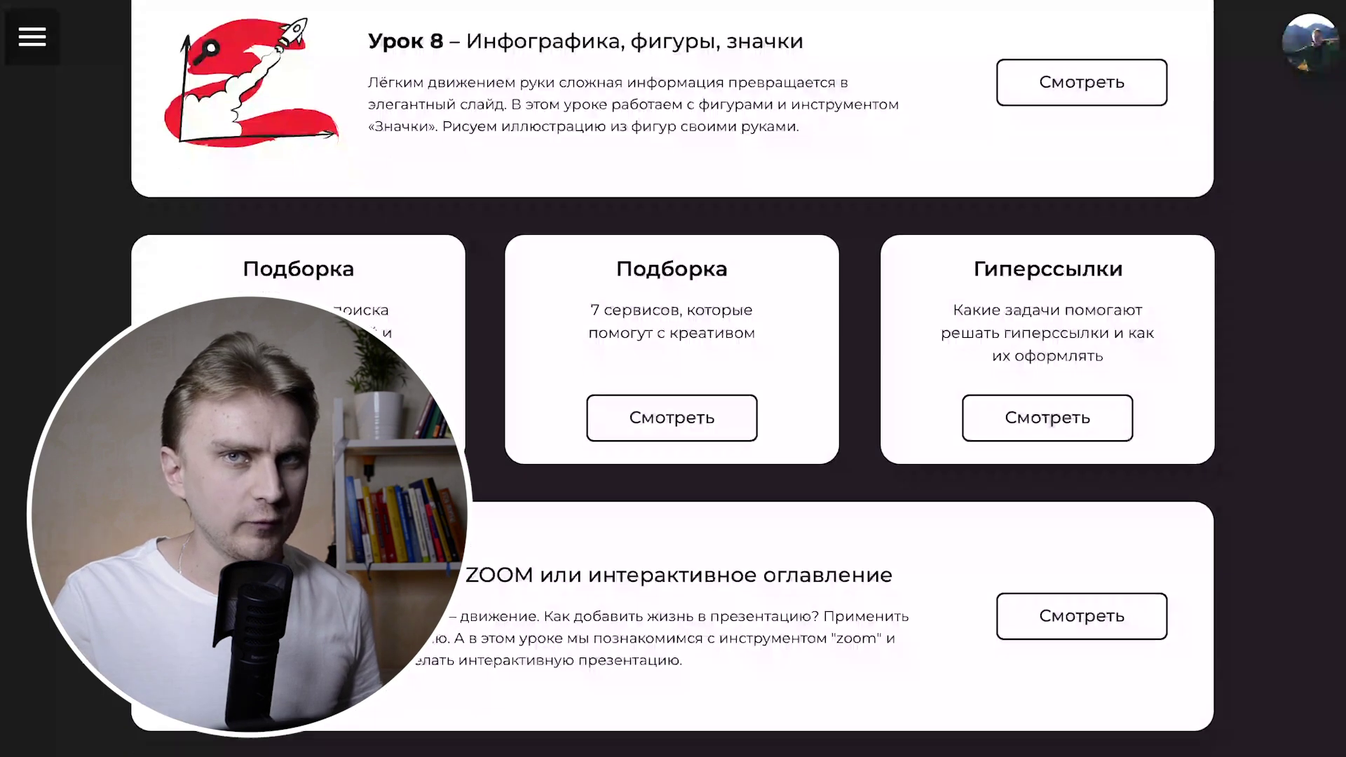
scroll(673, 379, down, 2)
scroll(673, 378, down, 1)
scroll(673, 379, down, 2)
scroll(673, 379, down, 1)
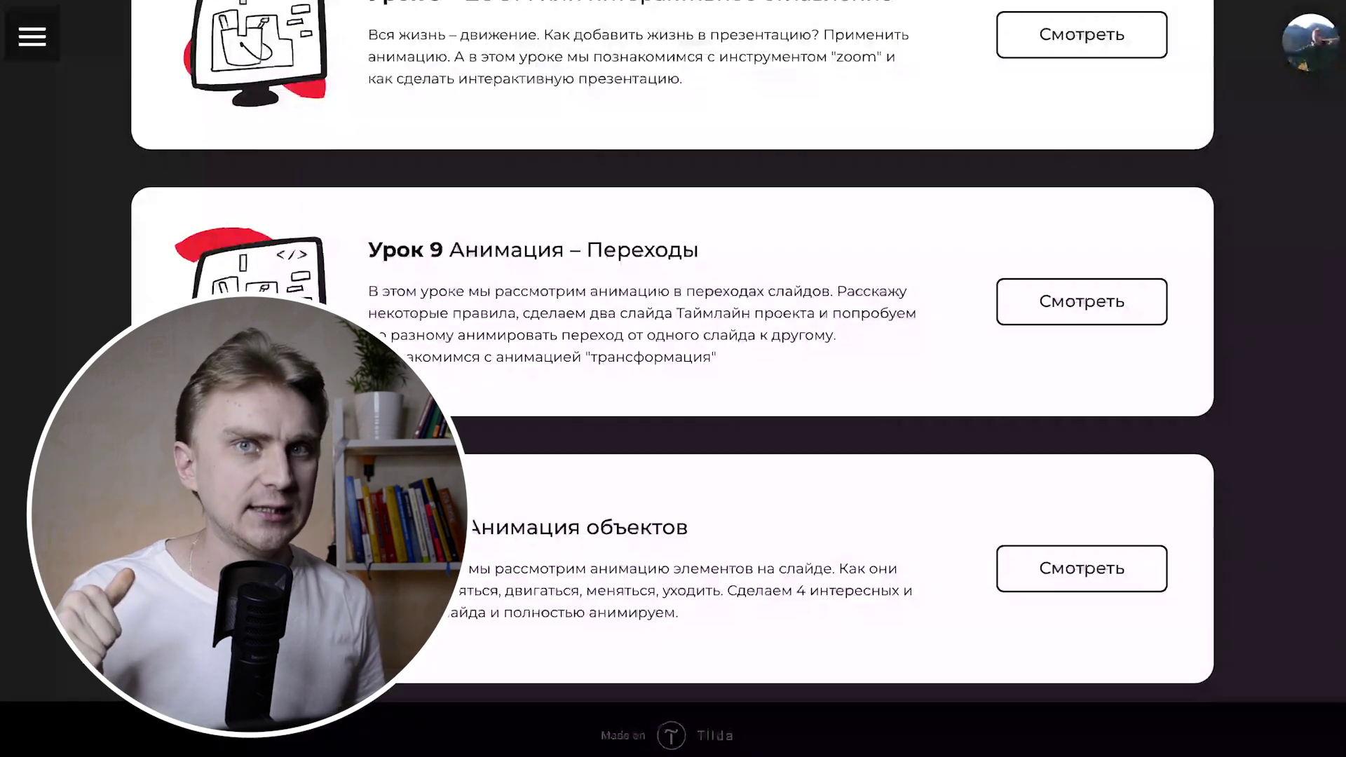